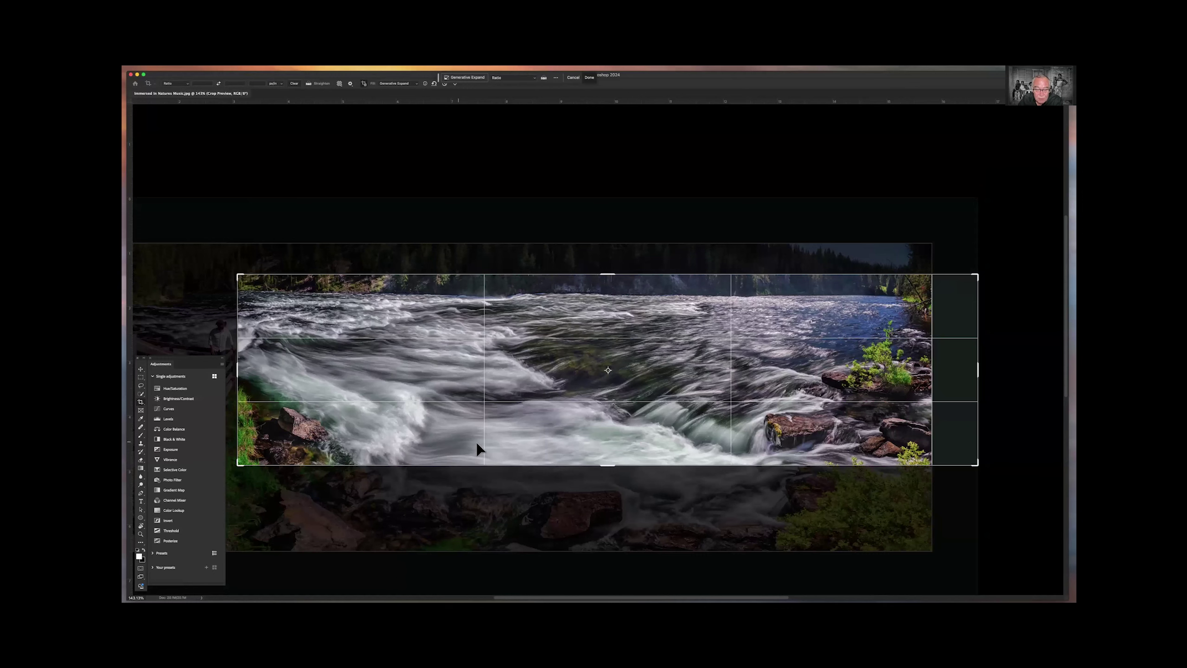
Step: Apply the wide crop of the river photo and set another crop that cuts off the rocks and rapids along its lower edge
key("Return")
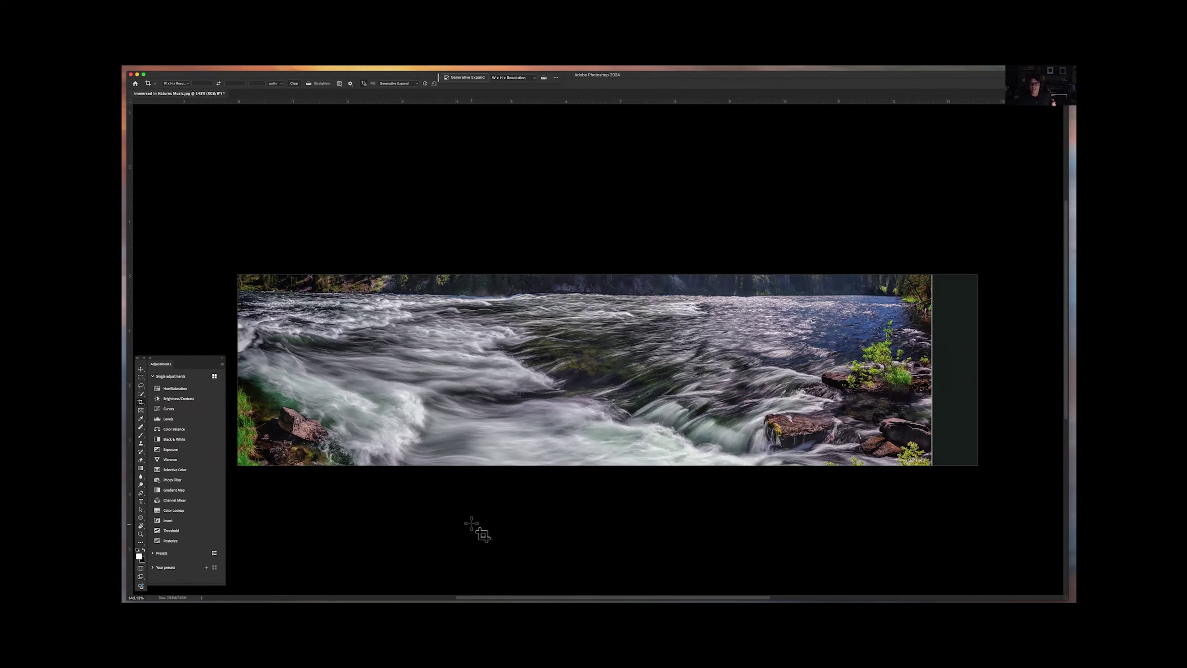
left_click(493, 430)
left_click_drag(603, 466, 576, 432)
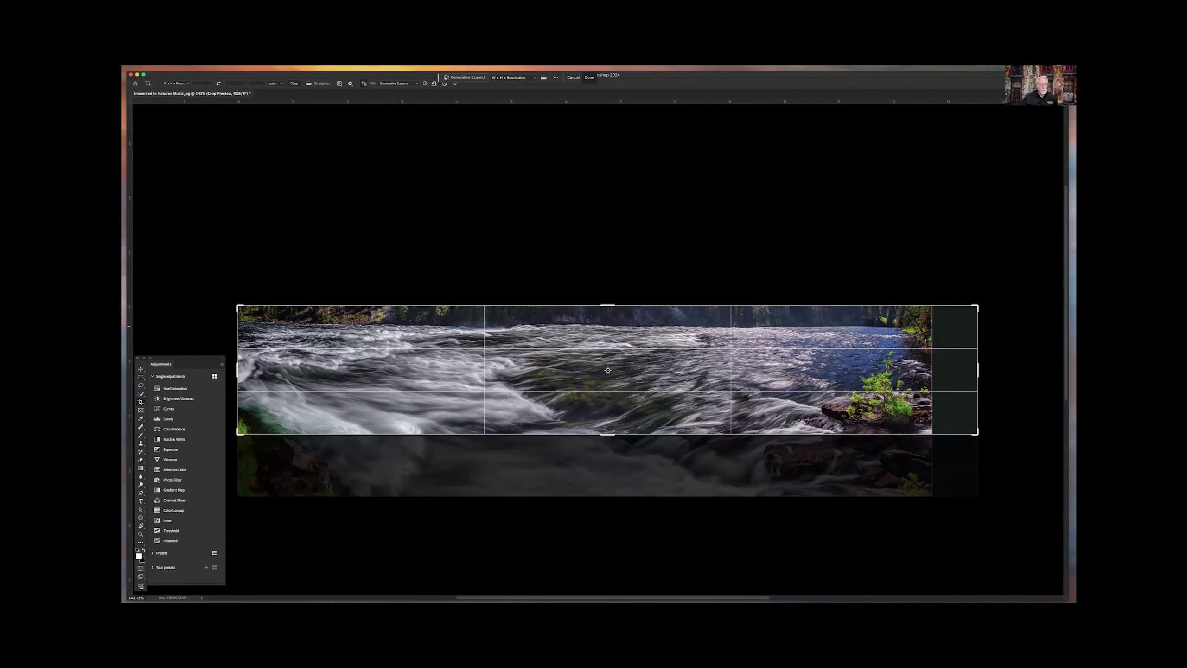
key("Tab")
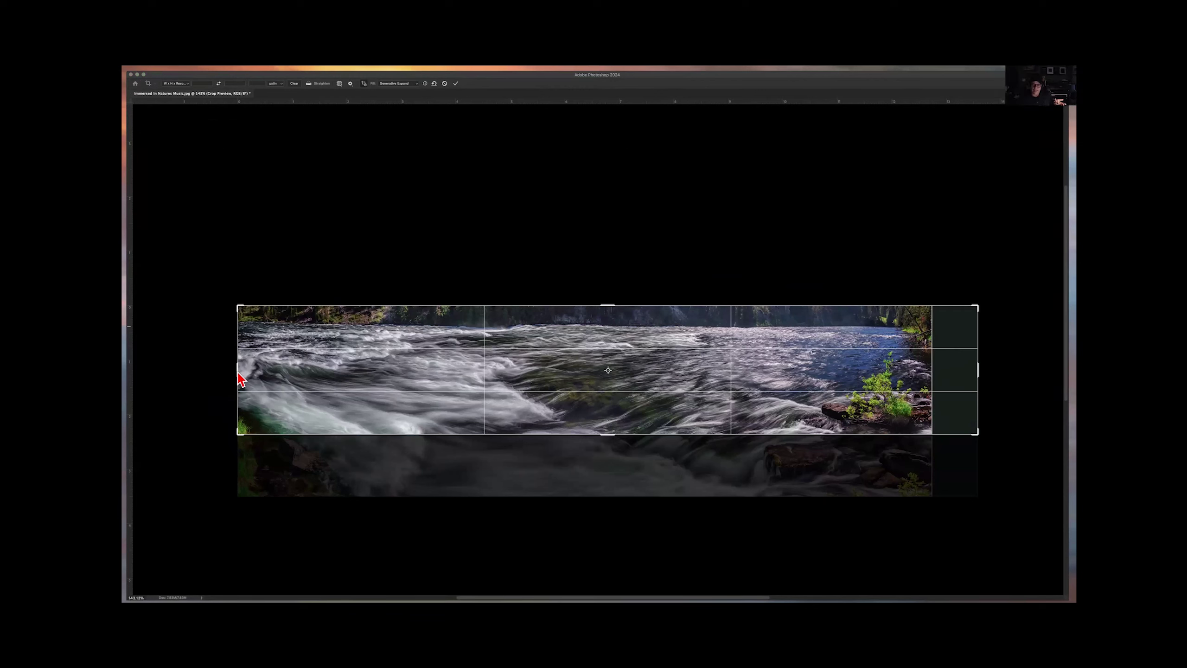
key("Tab")
Step: Narrow the river crop slightly on the left and well past the trees and dark border on the right, and apply it
left_click_drag(240, 371, 247, 371)
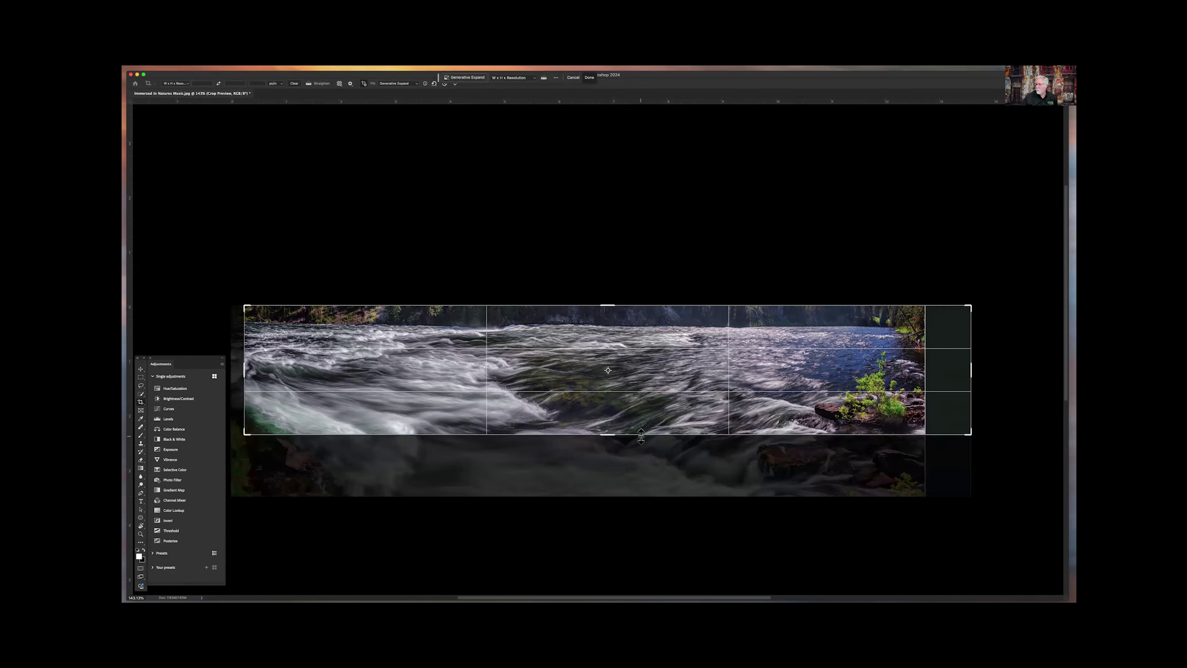
left_click_drag(972, 371, 894, 370)
double_click(788, 388)
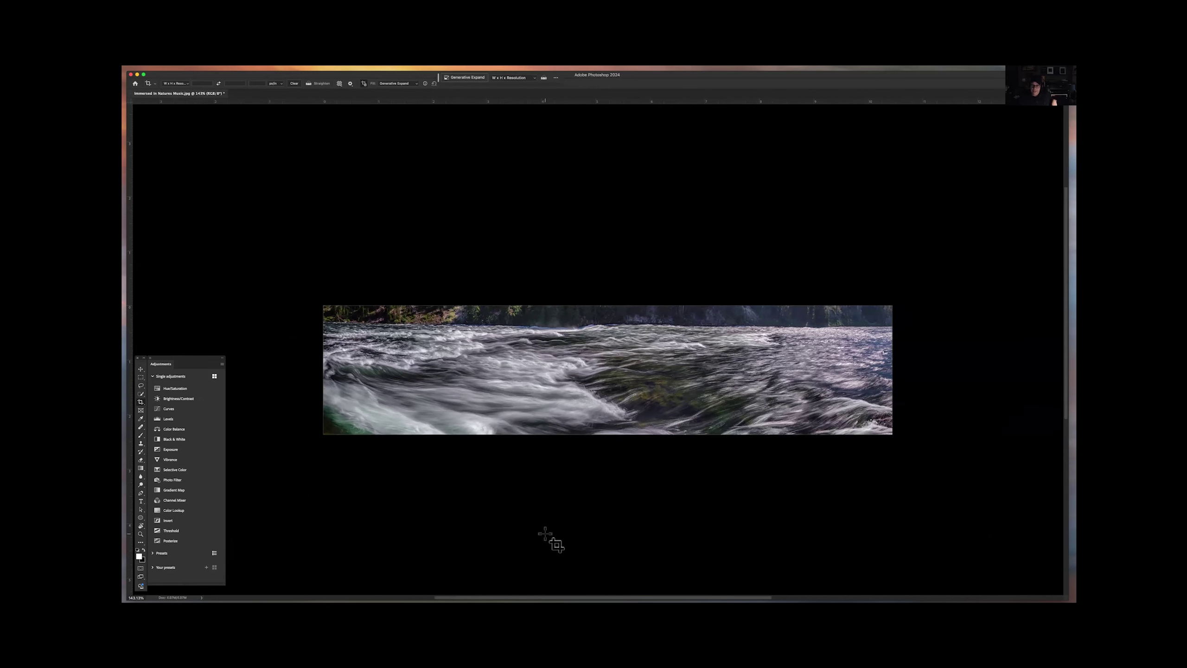
Step: Expand the canvas of the cropped river photo beyond its right edge with the Crop tool and apply it
left_click(550, 416)
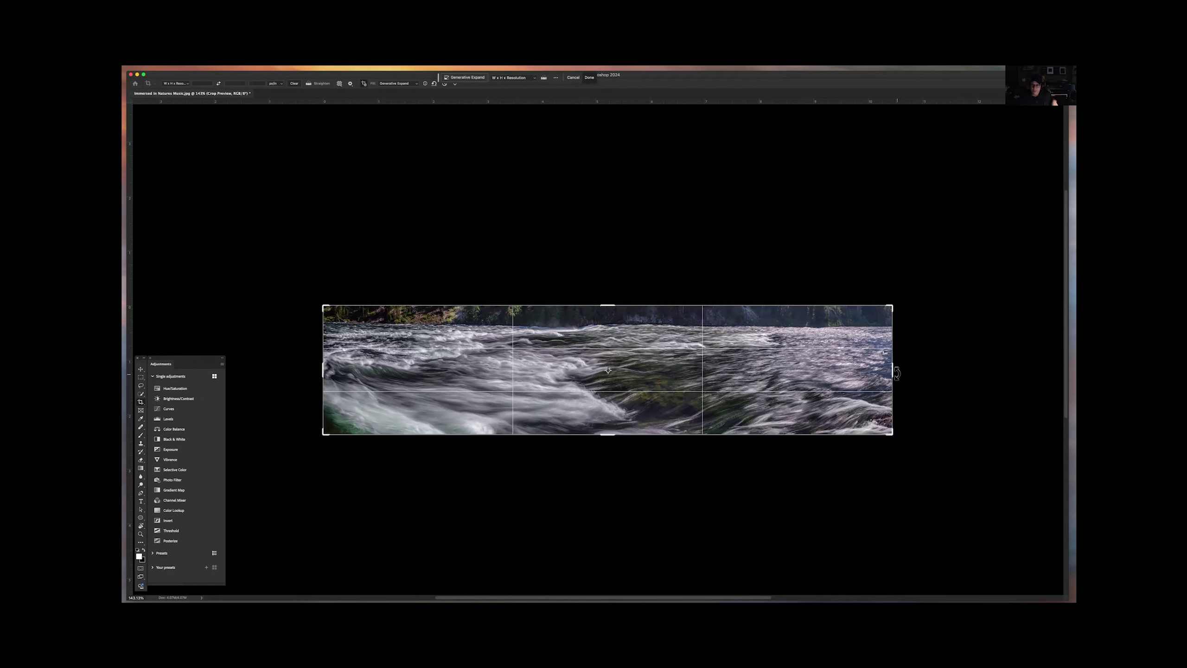
left_click_drag(893, 370, 930, 379)
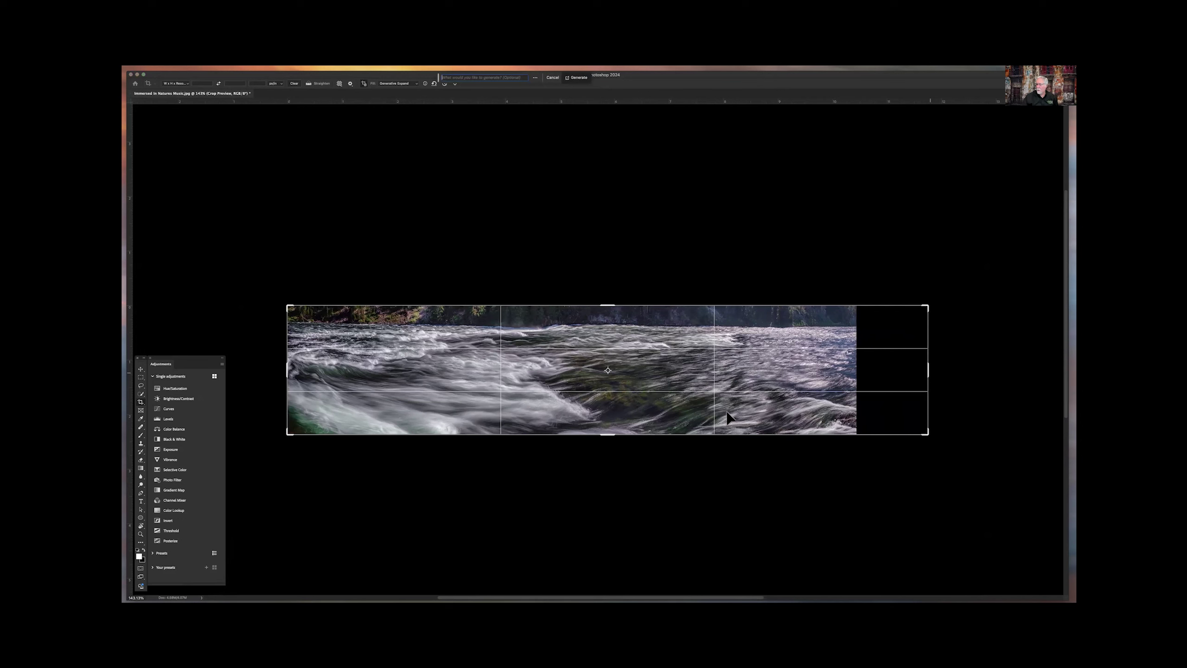
key("Return")
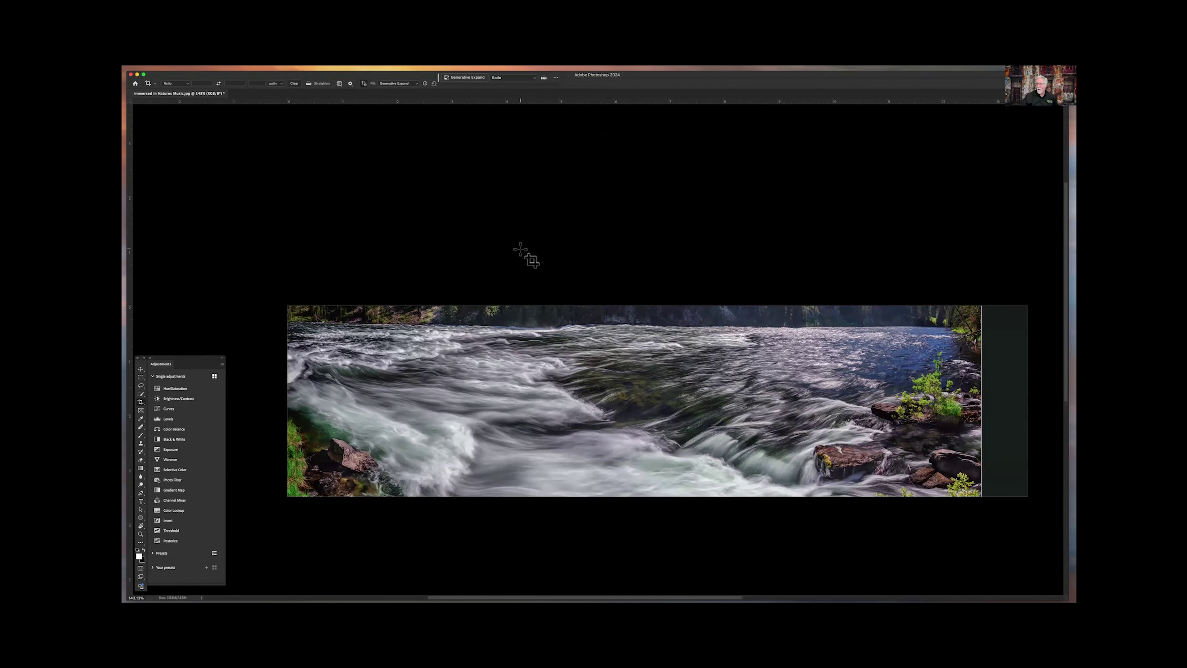
Step: Undo the trial crops of the river photo to restore the full panorama with its border
key("super+z")
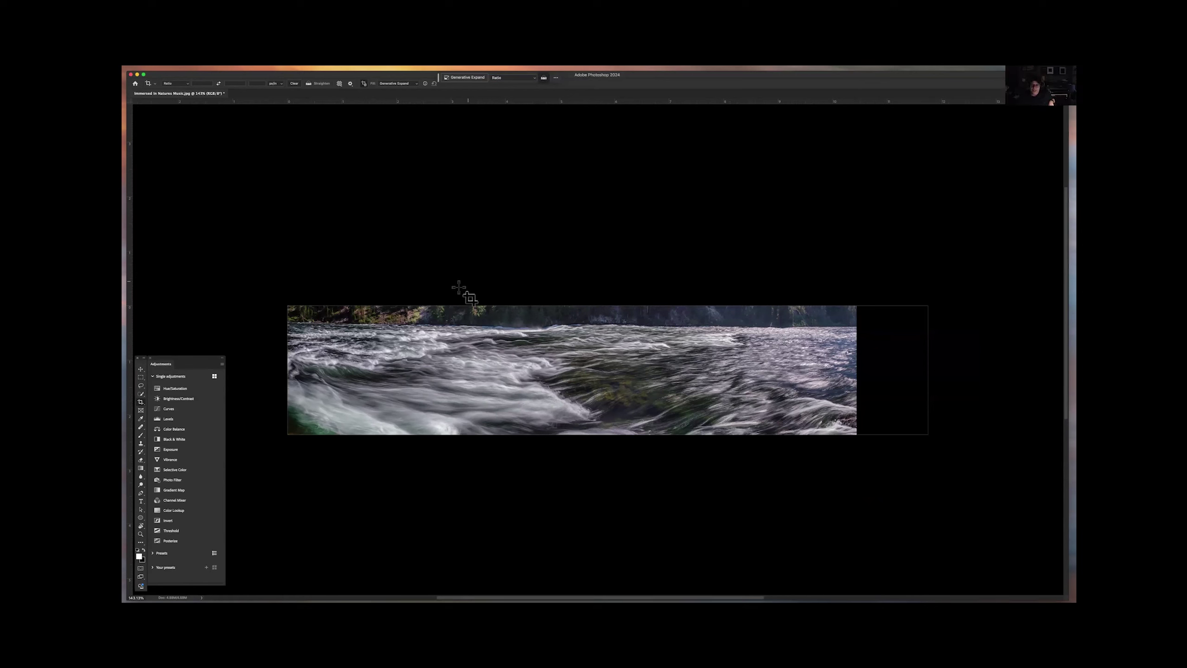
mouse_move(393, 70)
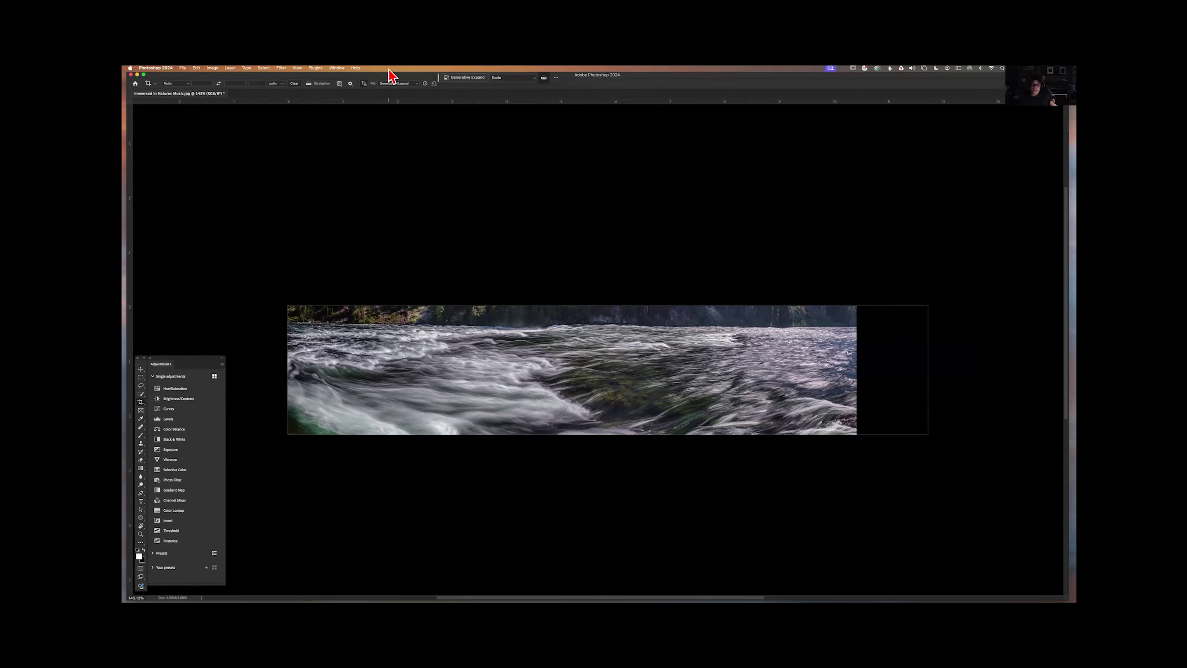
left_click(337, 70)
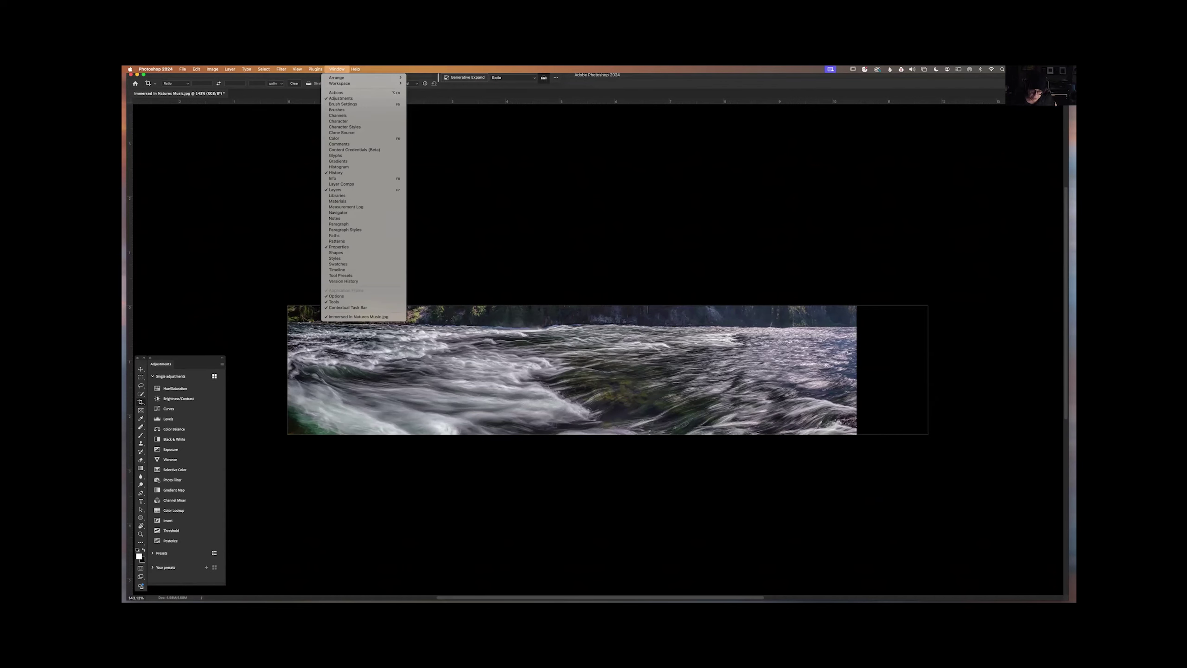
key("Escape")
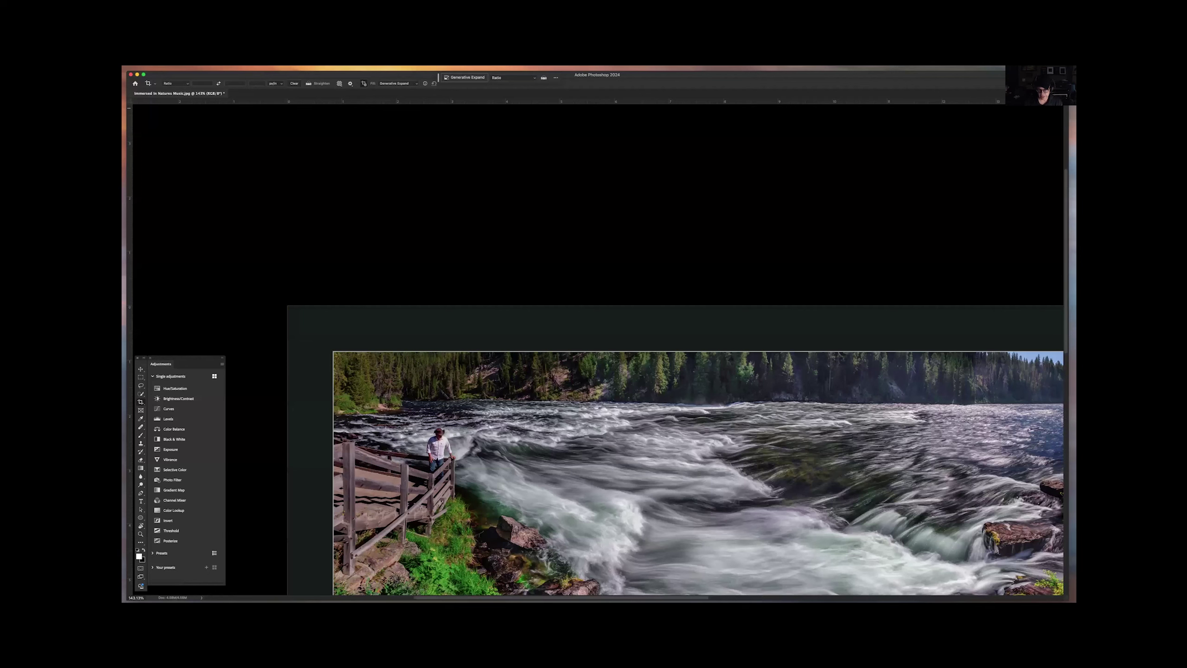
left_click_drag(614, 450, 558, 346)
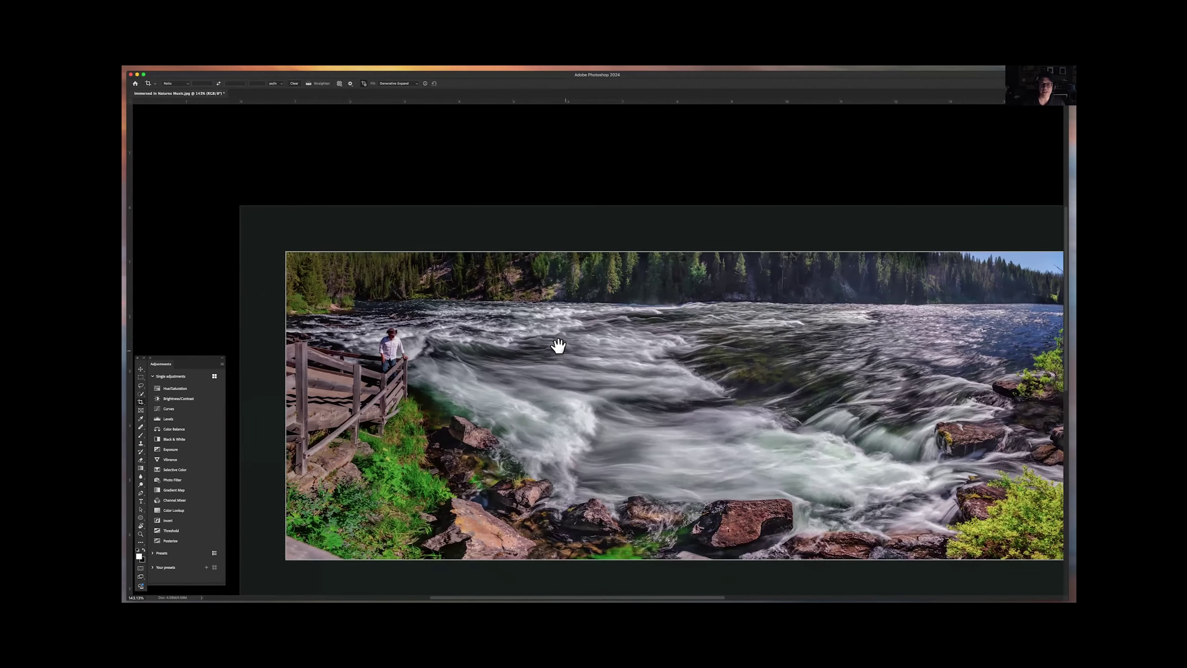
key("super+minus")
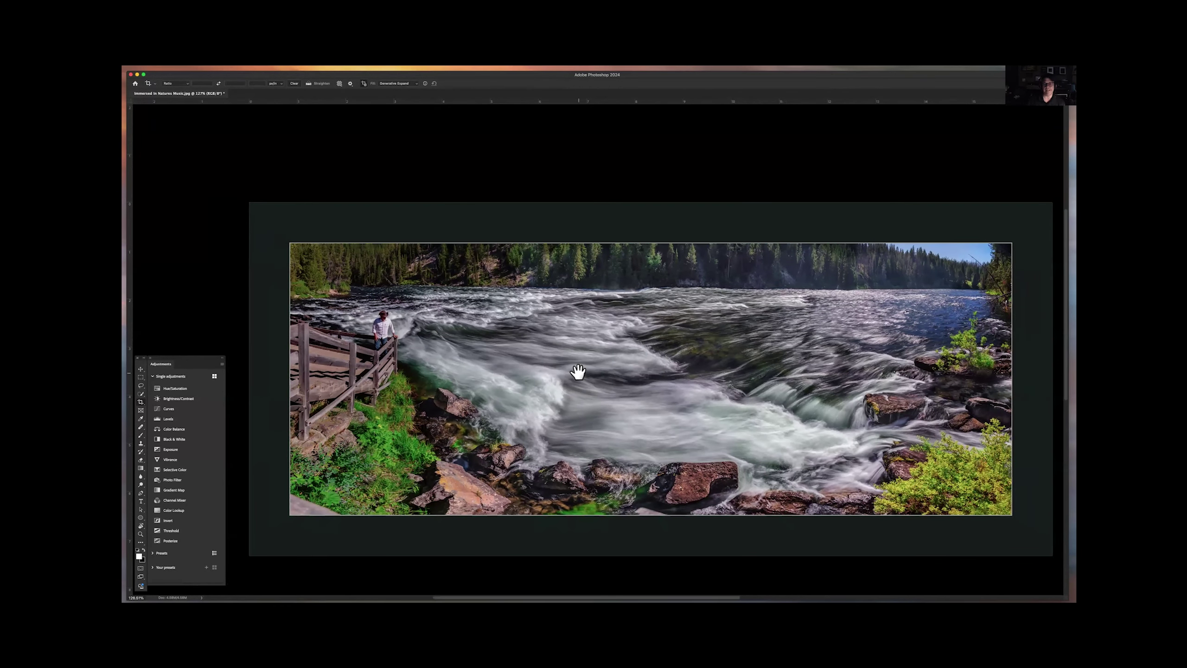
left_click_drag(578, 371, 567, 352)
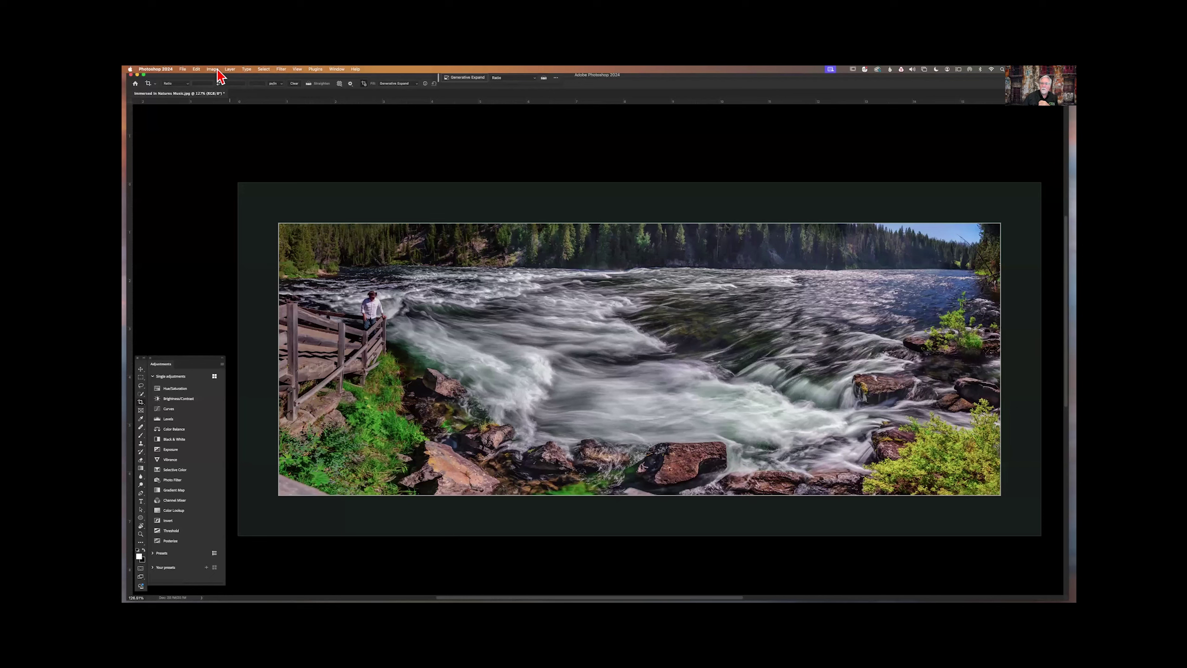
Step: Flip the whole river image vertically to judge its composition upside down
left_click(214, 69)
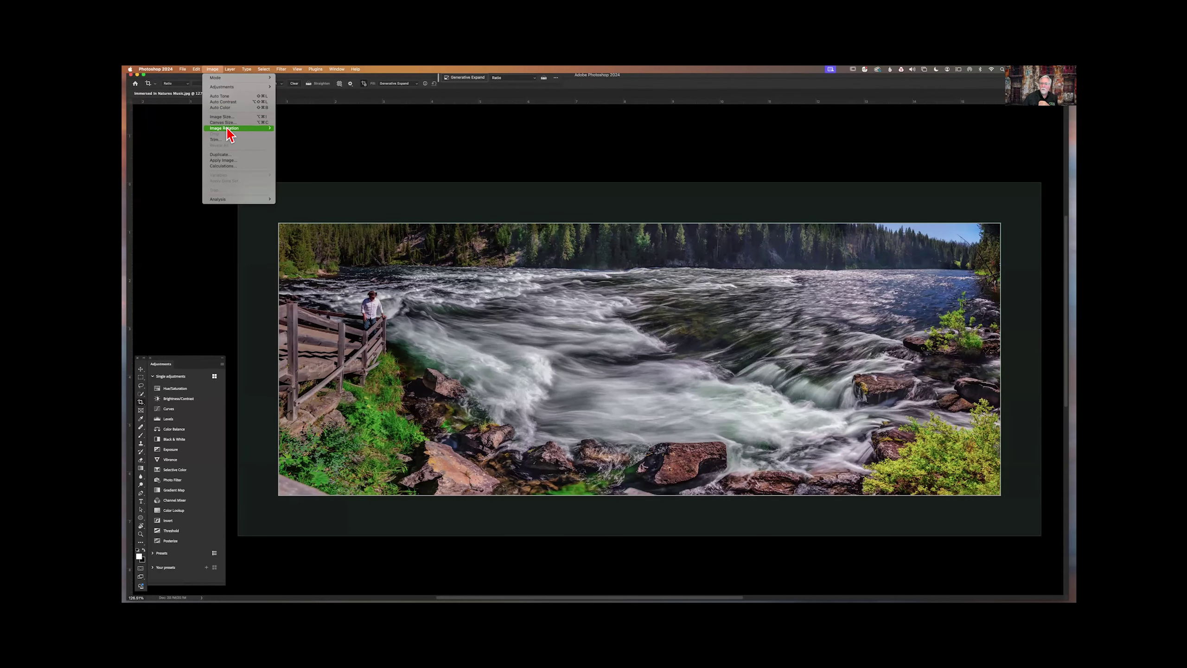
mouse_move(229, 134)
left_click(313, 164)
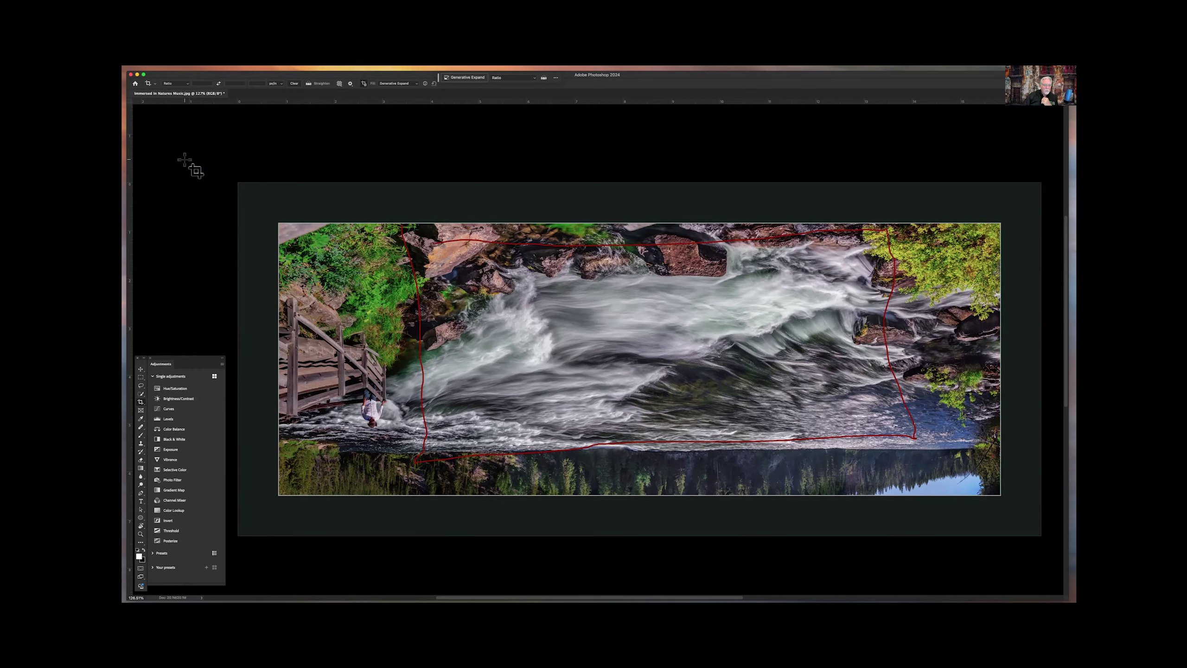
Step: Close Immersed in Natures Music.jpg without saving the changes, and move the Adjustments panel a little away from the tools
mouse_move(169, 69)
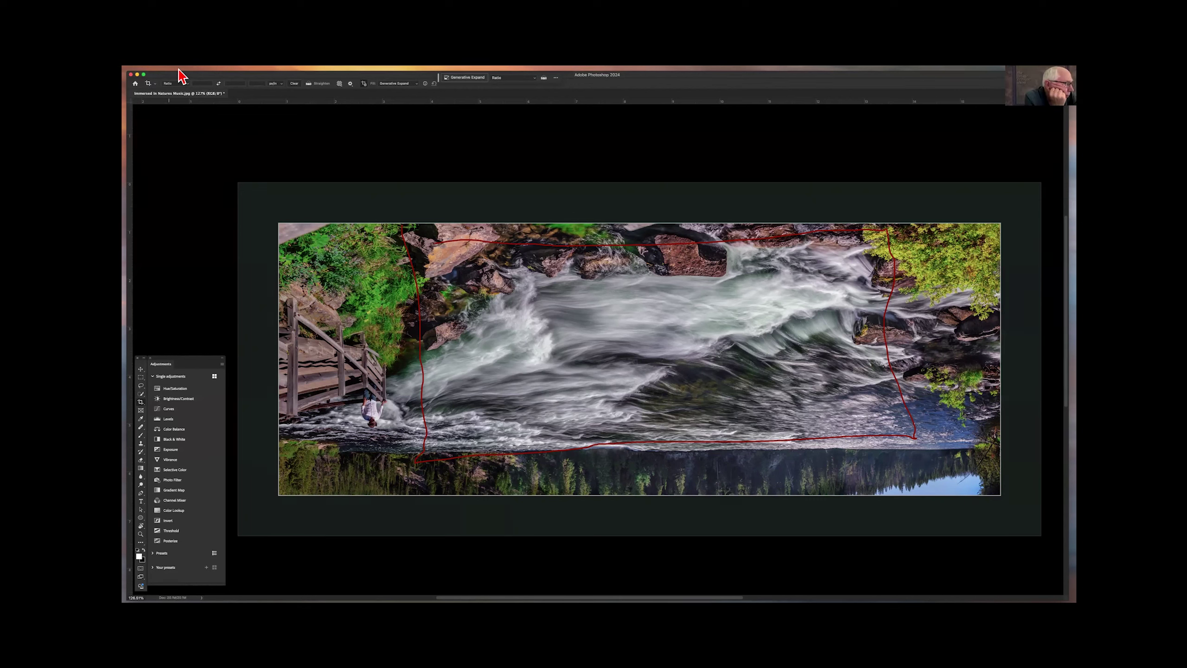
left_click(182, 70)
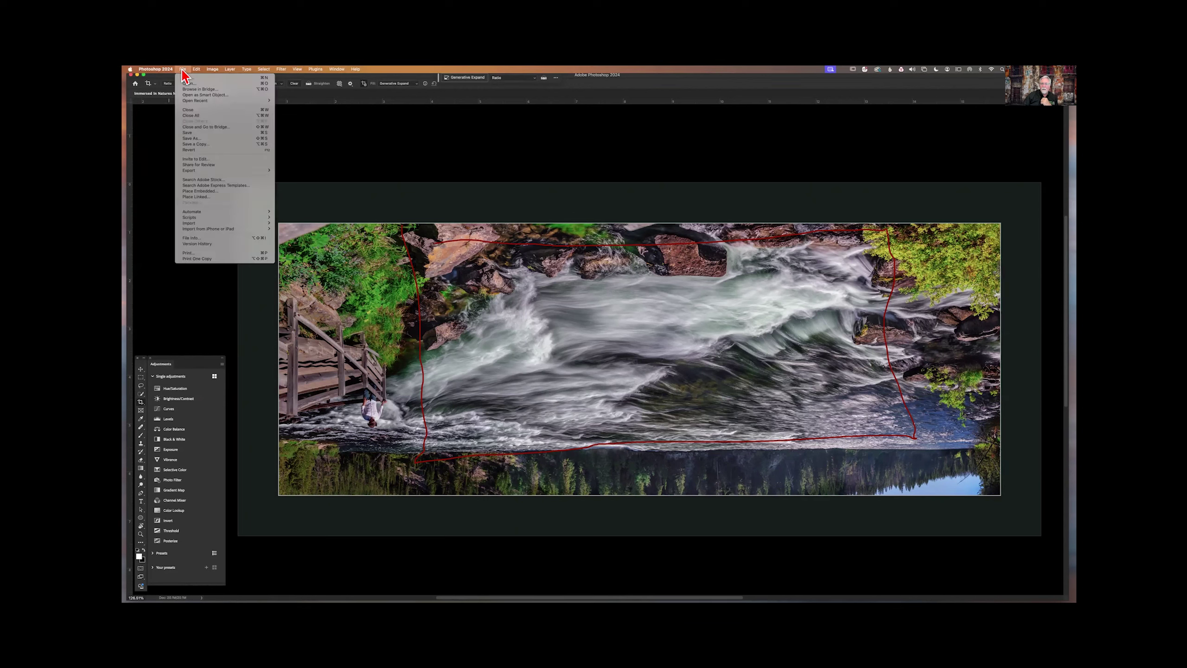
left_click(323, 172)
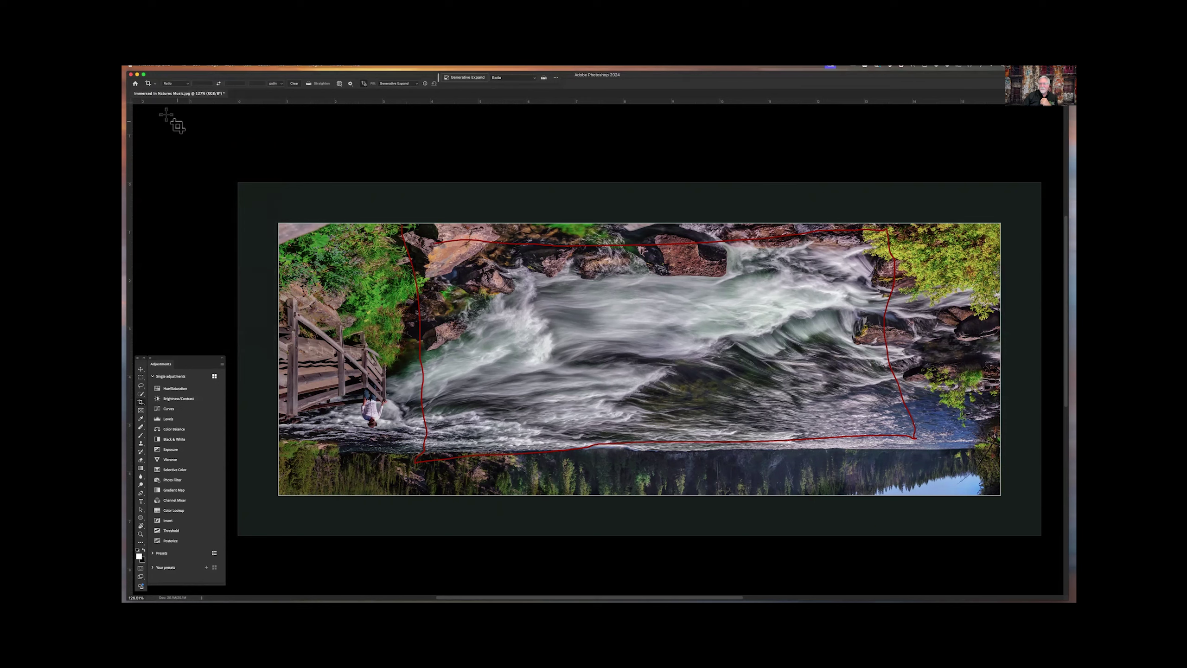
left_click(131, 94)
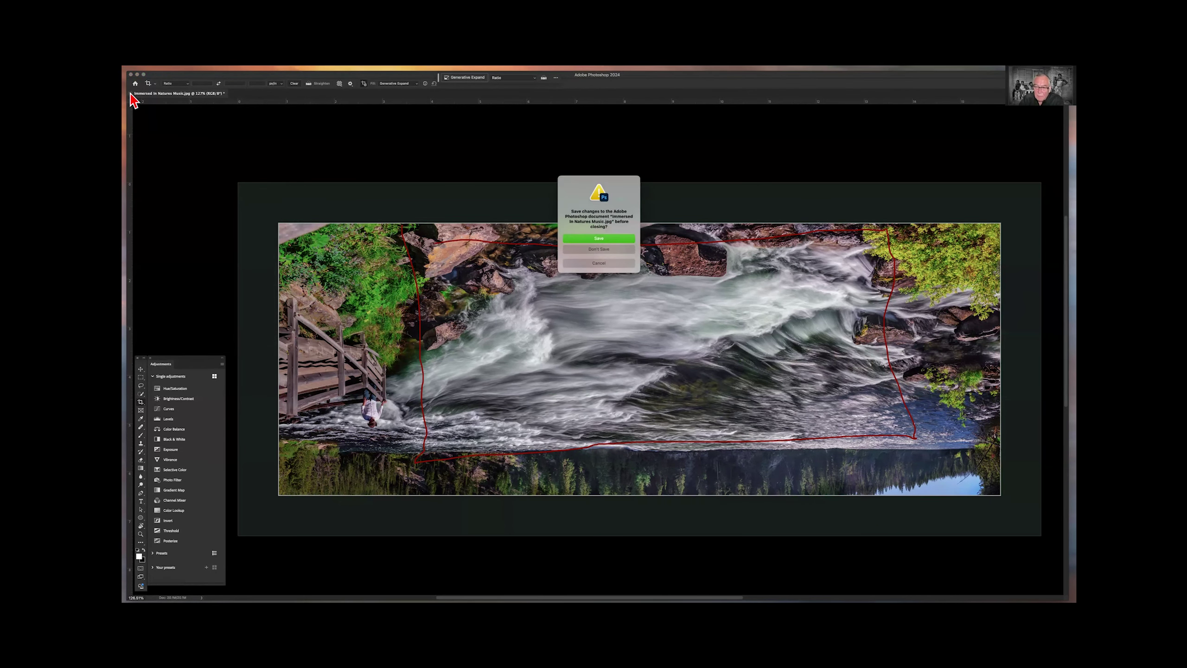
left_click(579, 249)
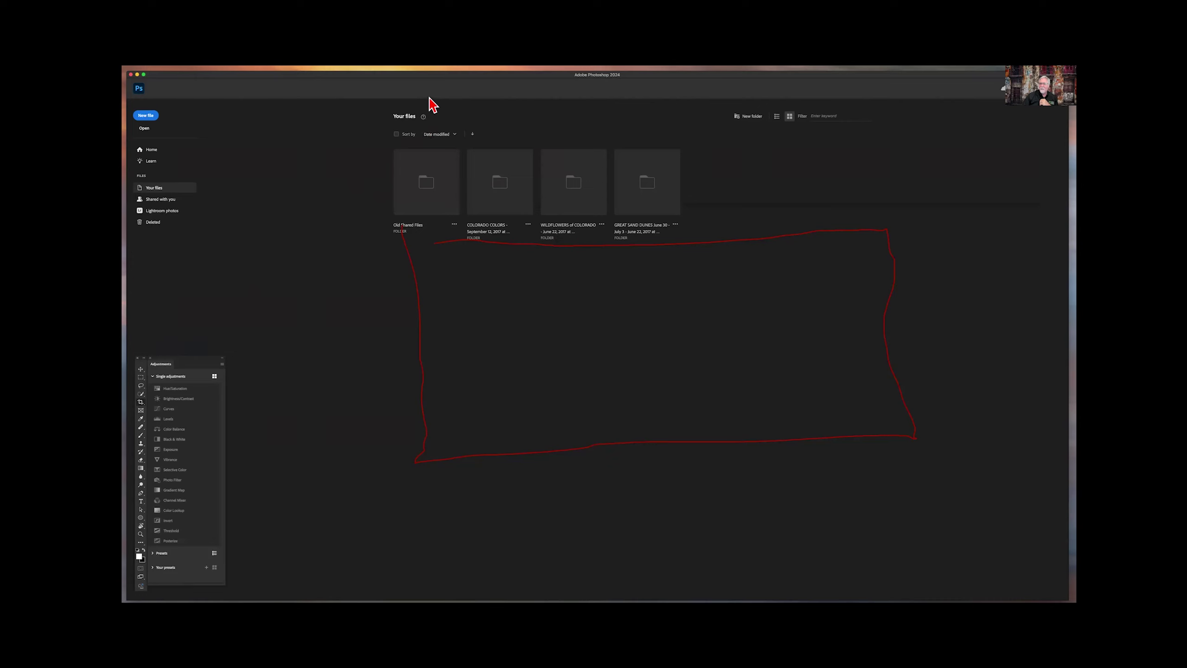
left_click_drag(189, 361, 223, 364)
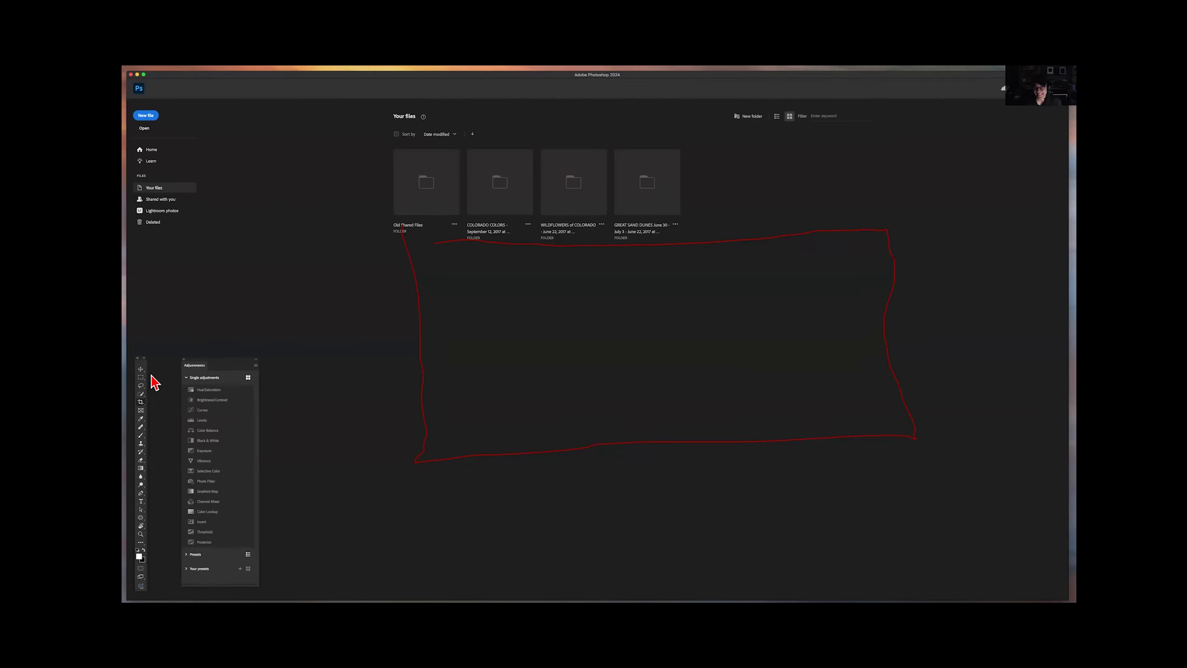
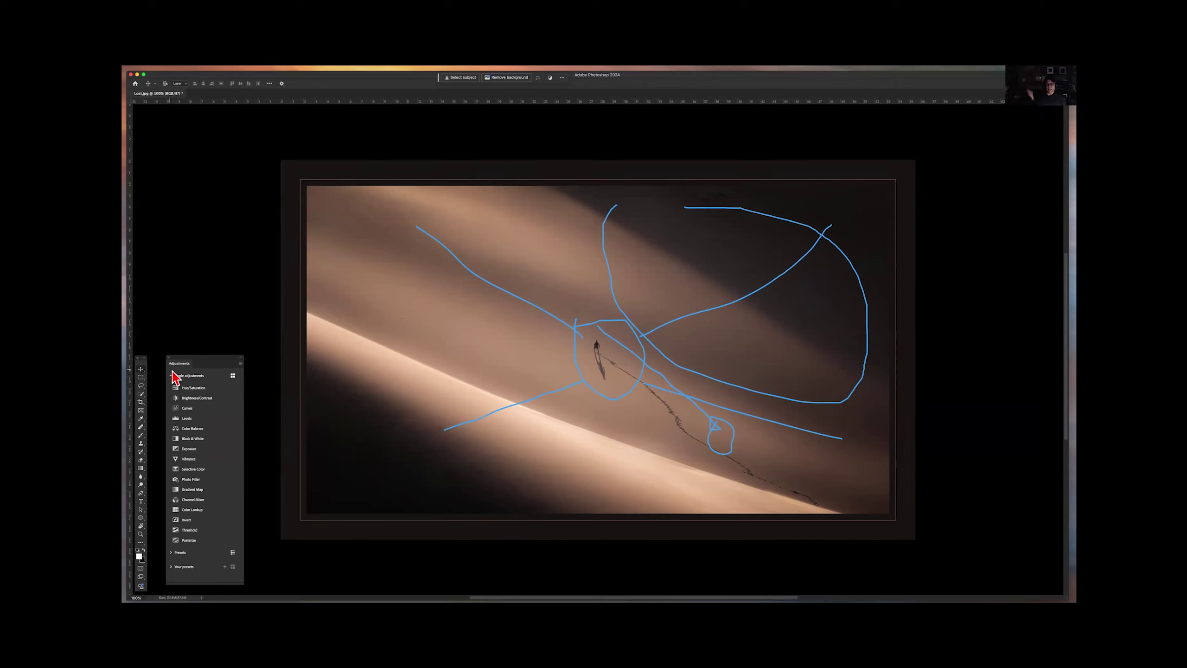
key("Escape")
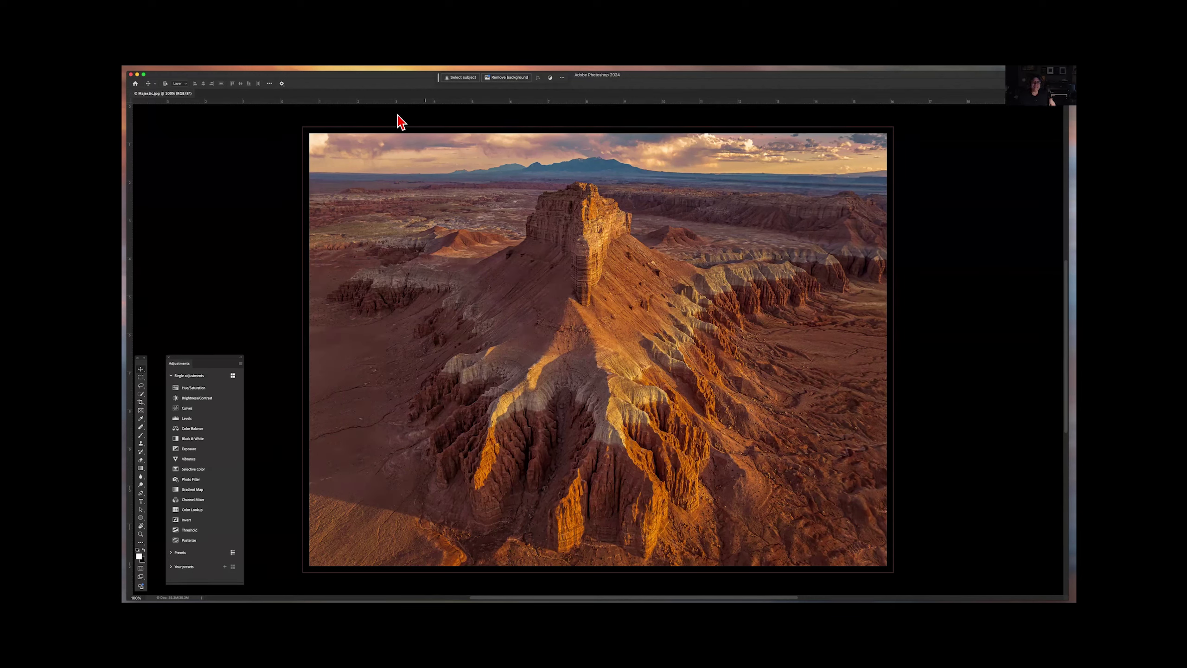
Step: Try a crop of Majestic.jpg that removes the sky above the horizon and the black border on the remaining sides
key("c")
scroll(612, 174, "down", 1)
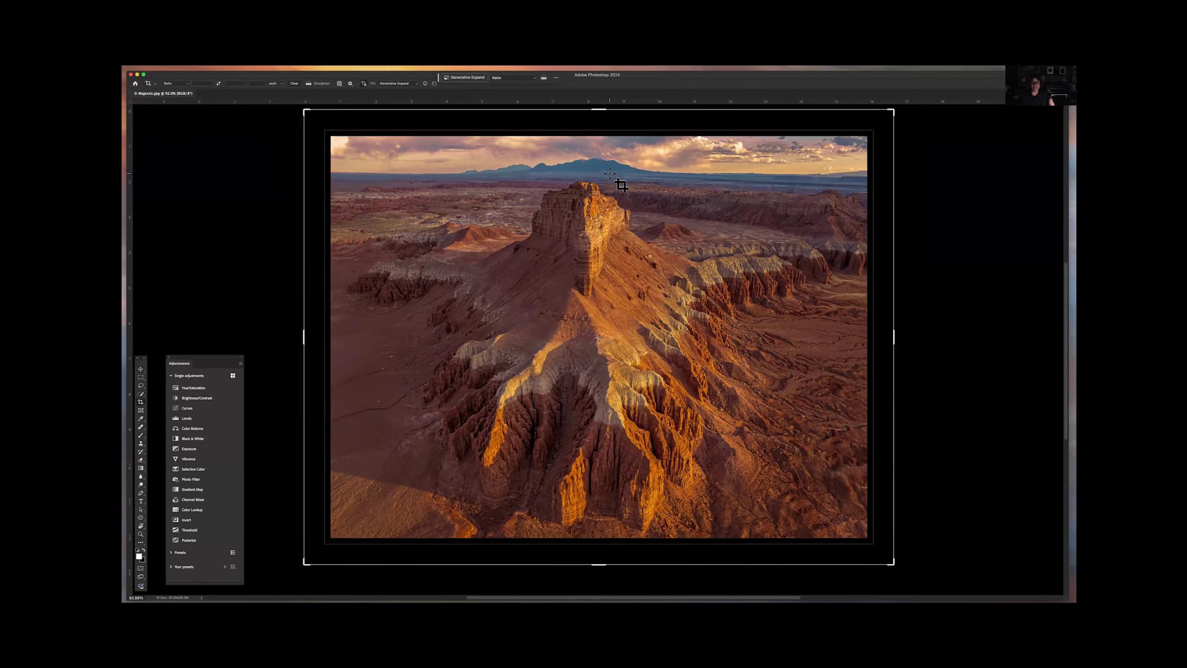
left_click_drag(600, 110, 597, 149)
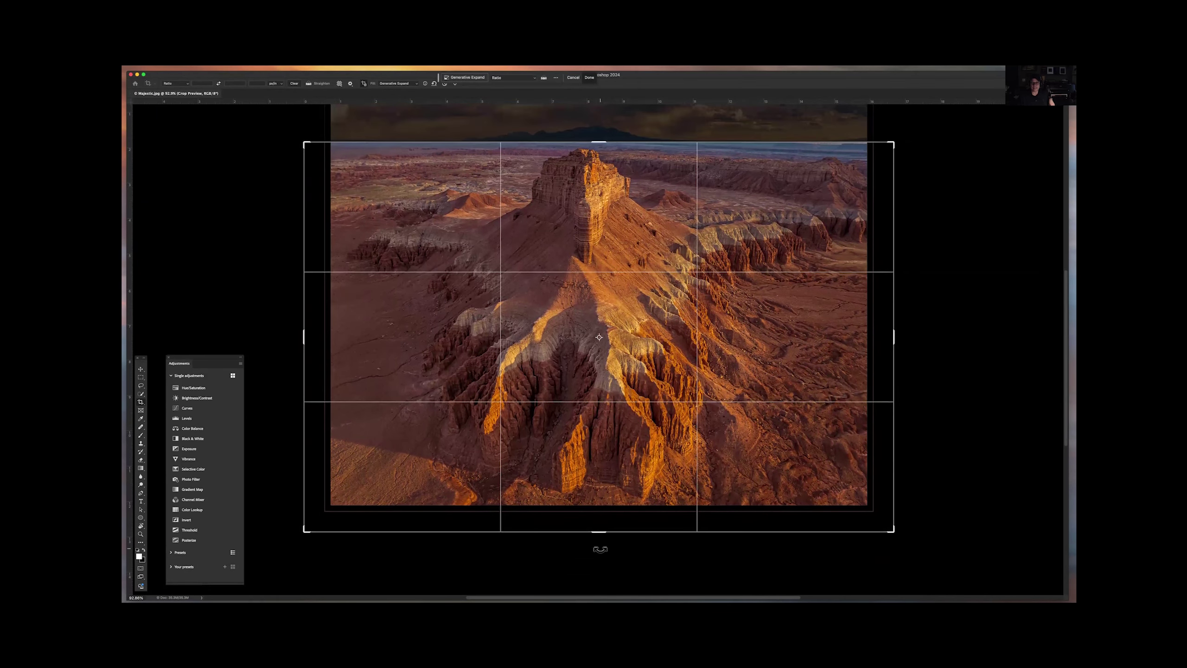
left_click_drag(597, 532, 598, 517)
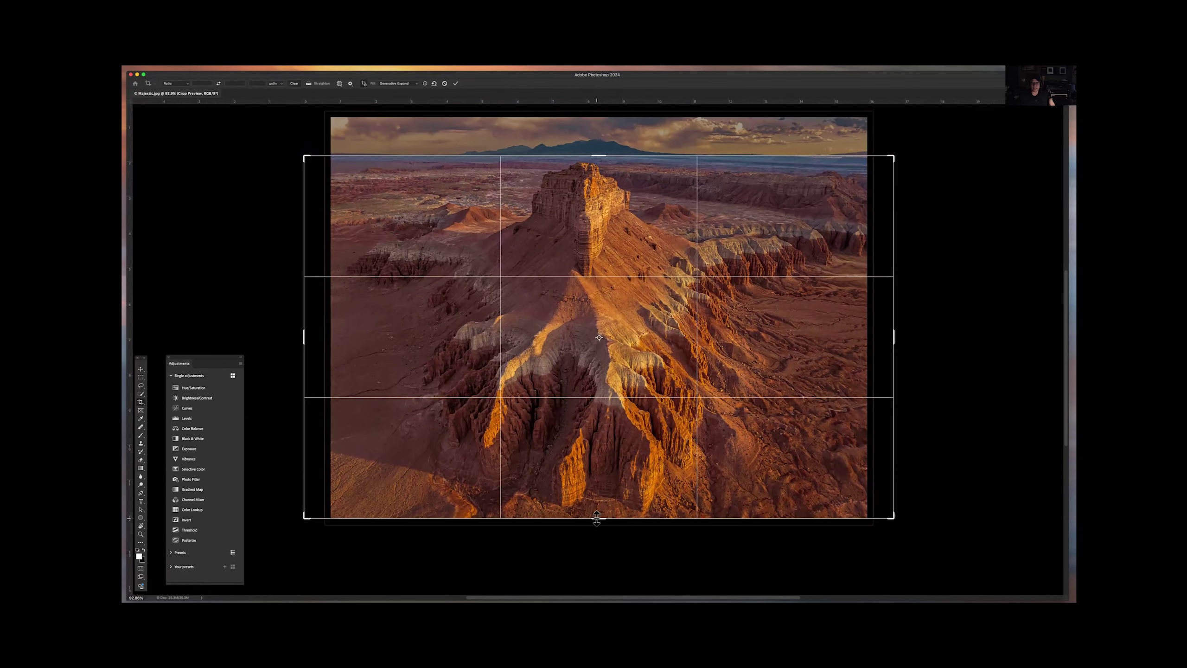
left_click_drag(304, 336, 332, 336)
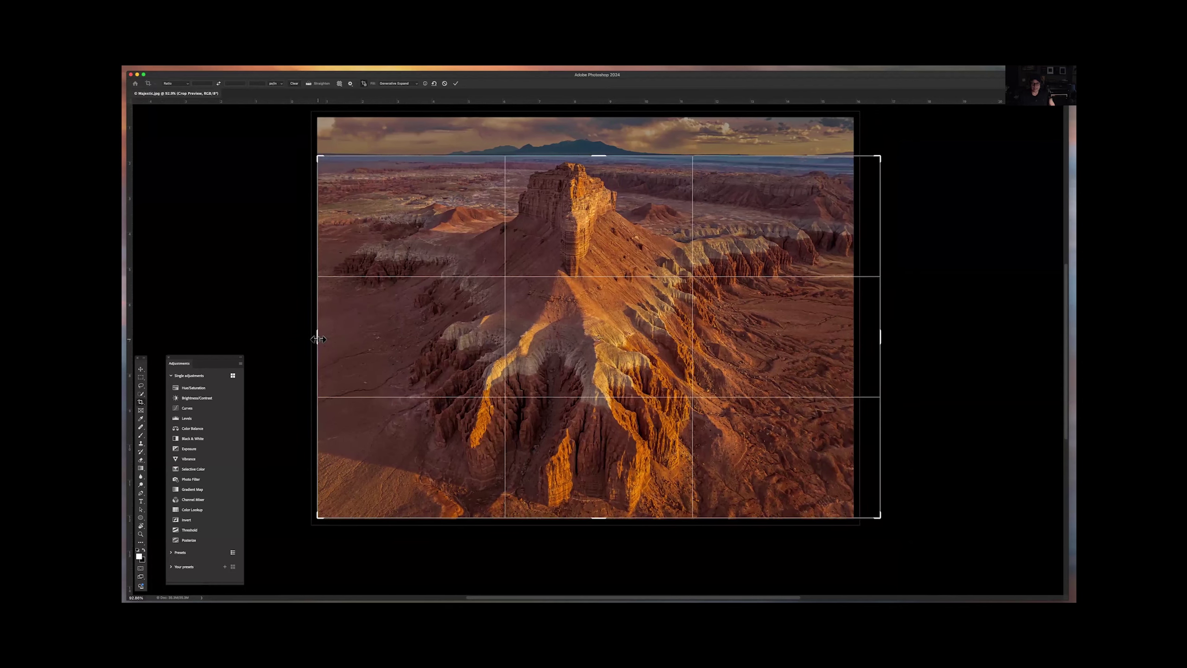
left_click_drag(878, 338, 867, 338)
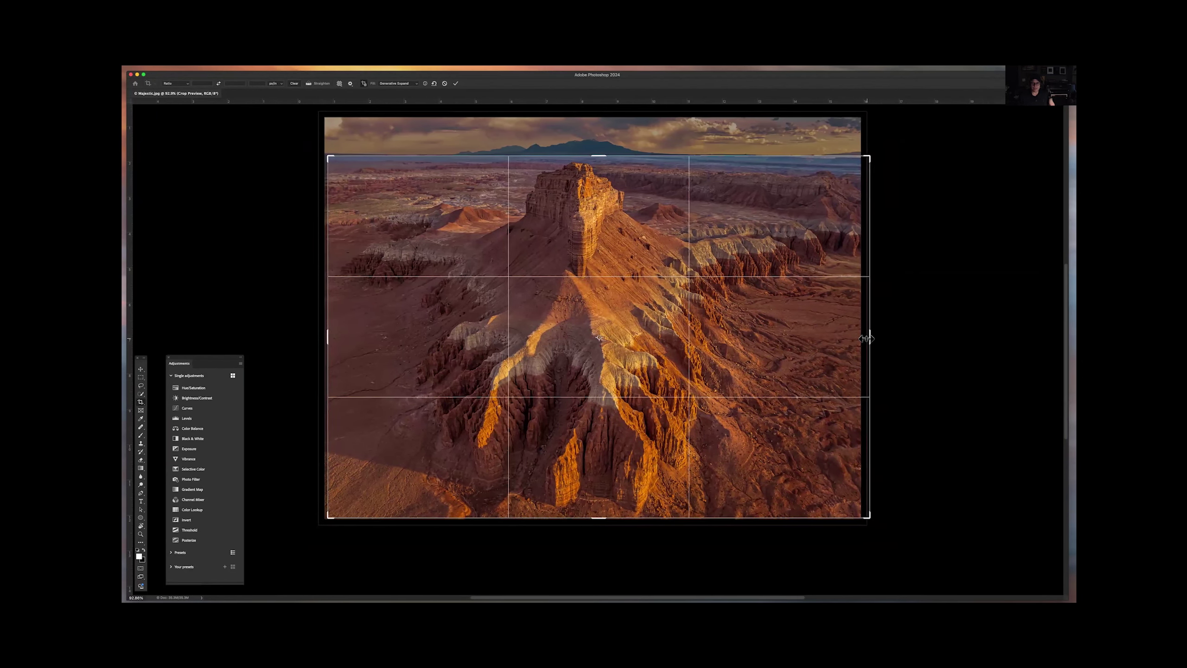
double_click(826, 347)
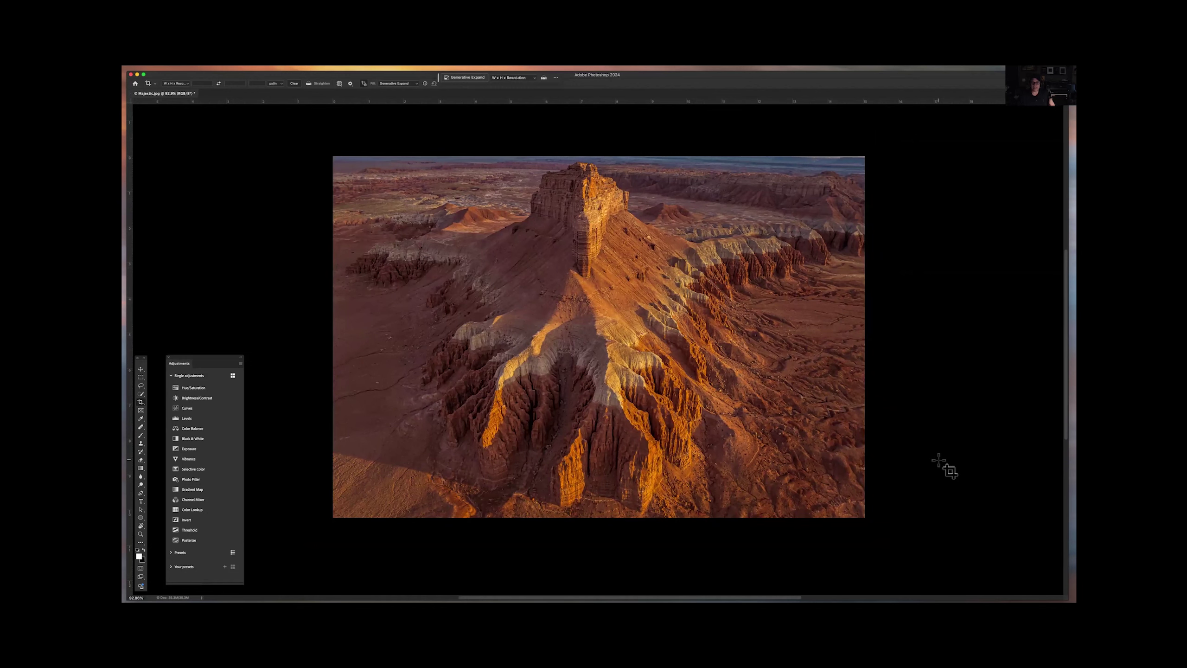
Step: Undo the trial crop of Majestic.jpg to restore its sky and black border
key("super+z")
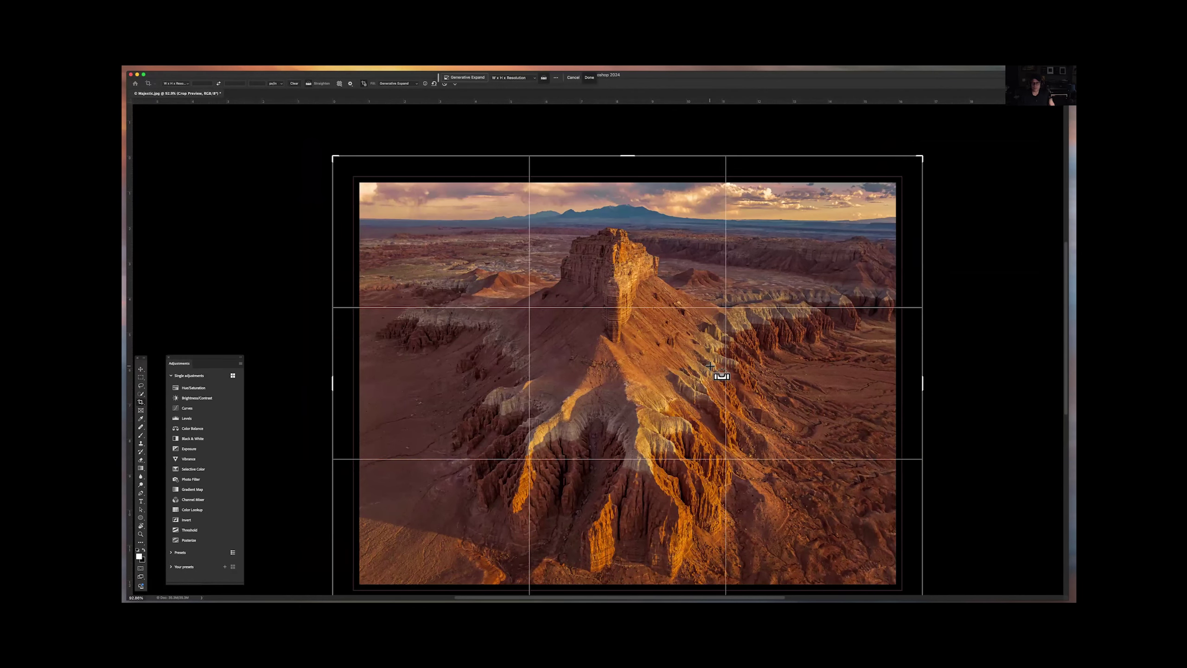
key("Escape")
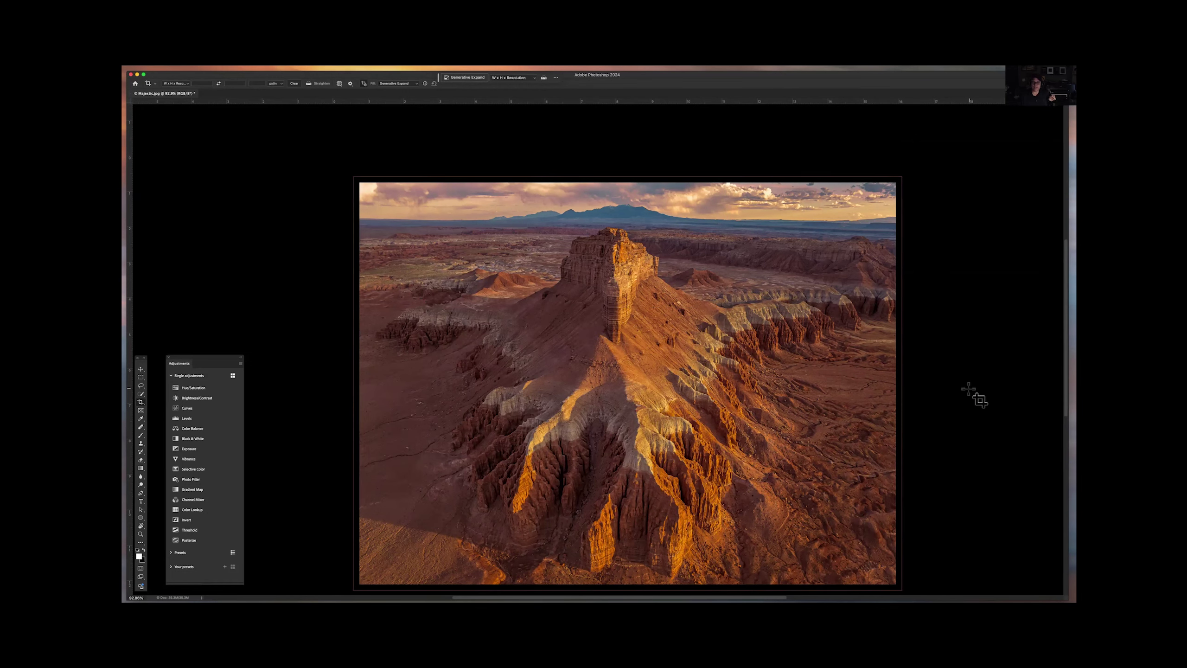
Step: Crop Majestic.jpg to remove the black border and the upper part of the sky, keeping a thin strip above the mountains
left_click(968, 389)
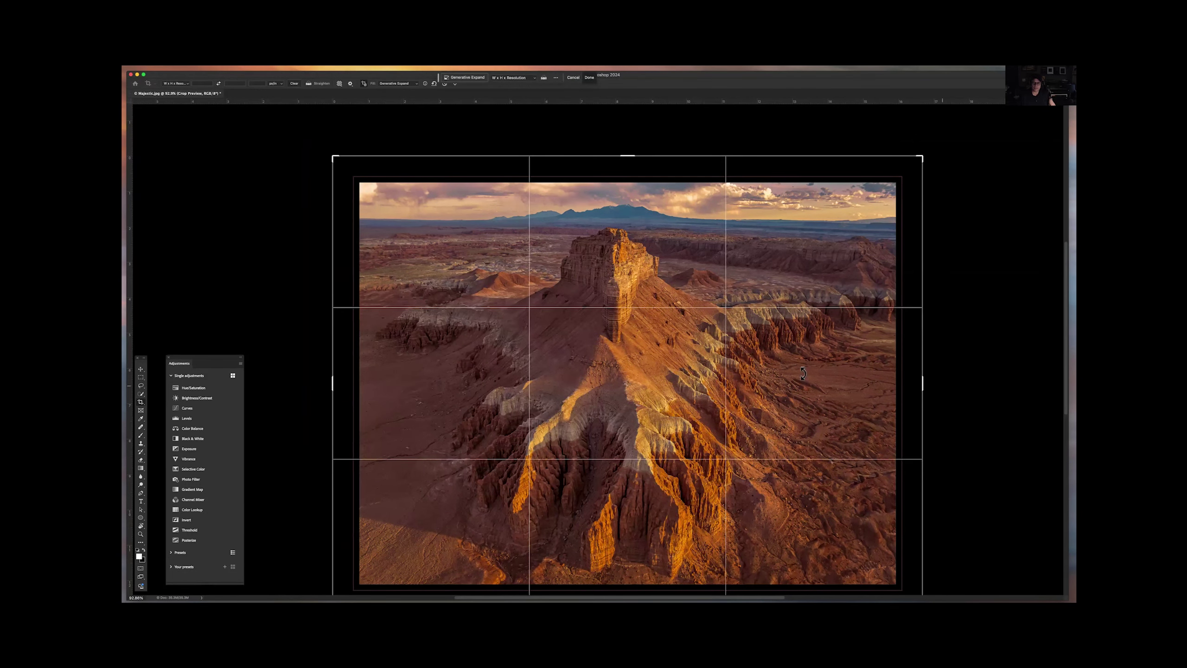
scroll(770, 370, "down", 2)
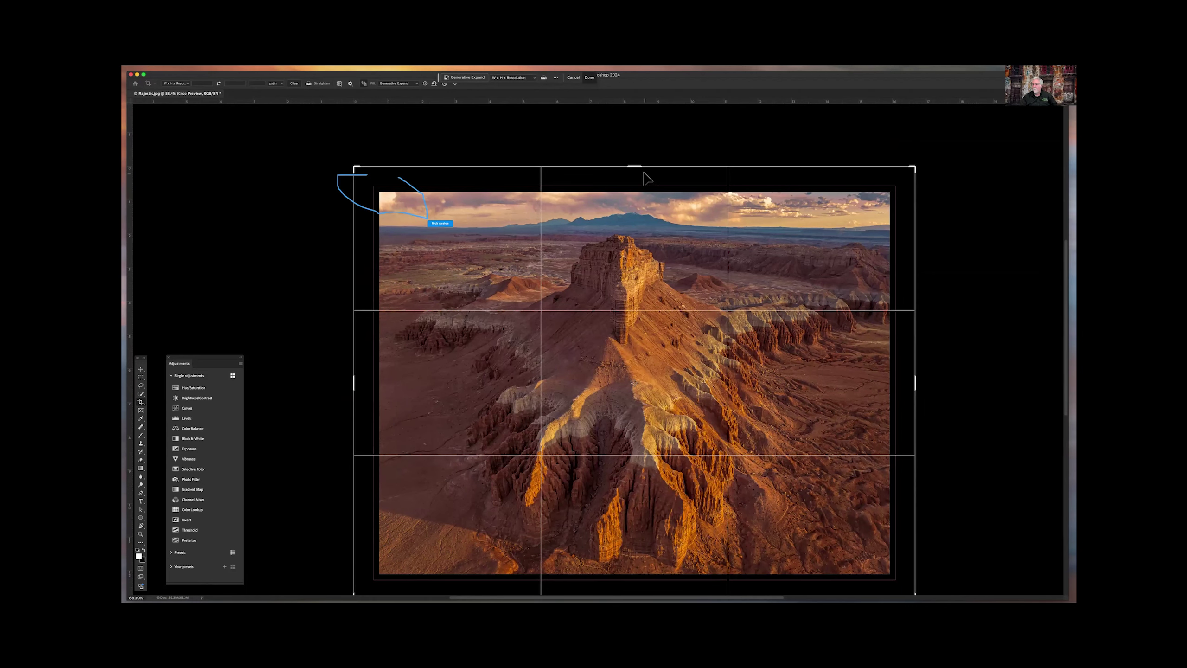
left_click_drag(636, 168, 635, 185)
left_click_drag(912, 578, 901, 567)
left_click_drag(367, 381, 378, 389)
key("Escape")
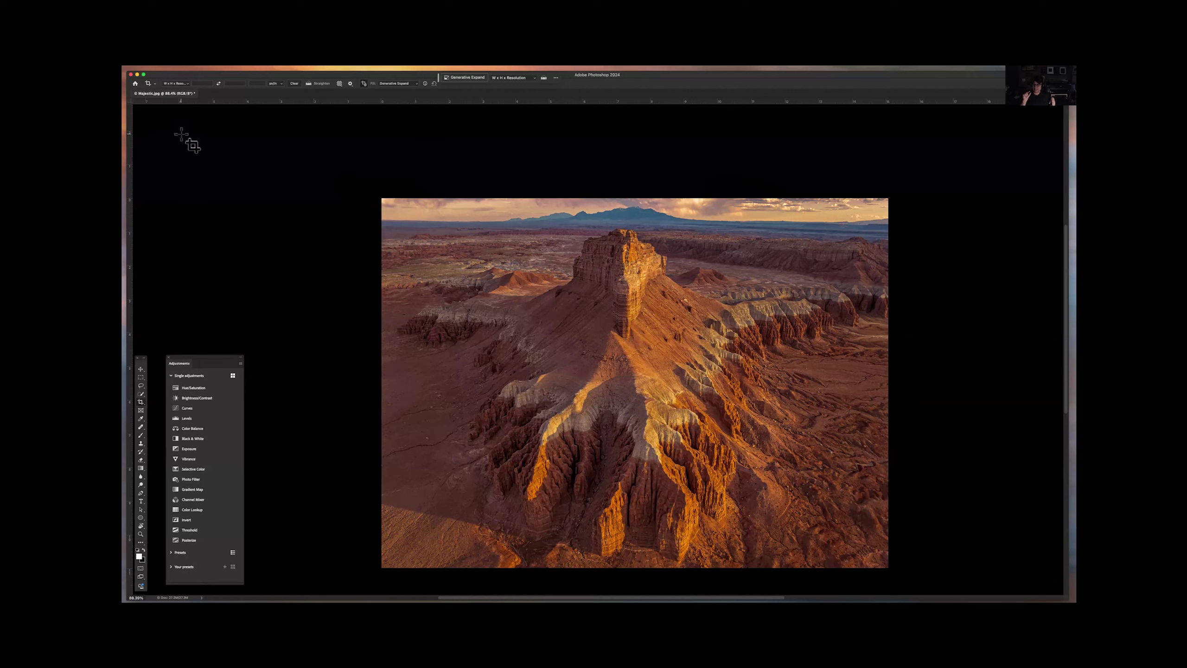
Step: Leave the crop mode for the Move tool and view the cropped Majestic.jpg briefly with the panels hidden
left_click(211, 156)
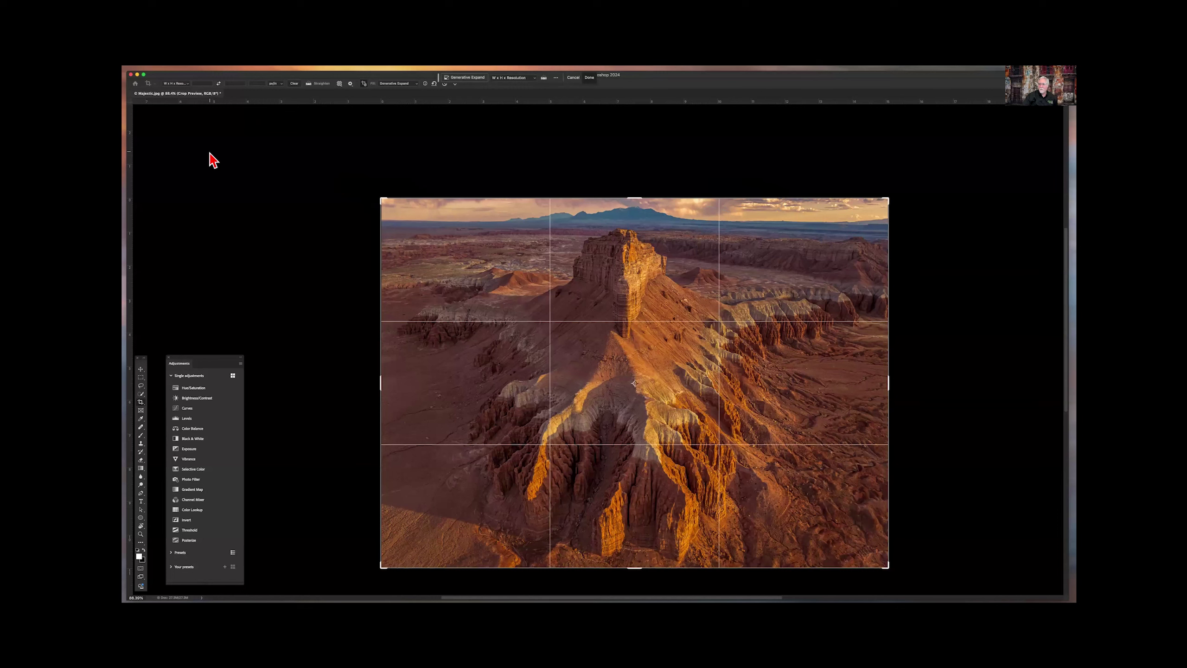
key("v")
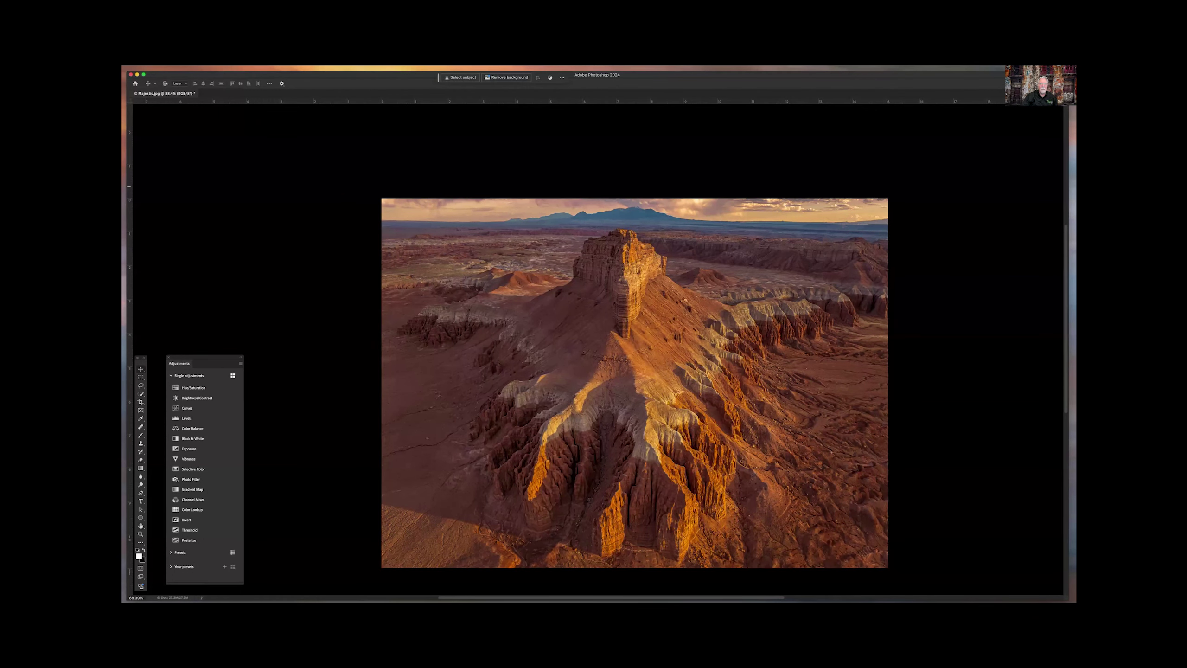
key("Tab")
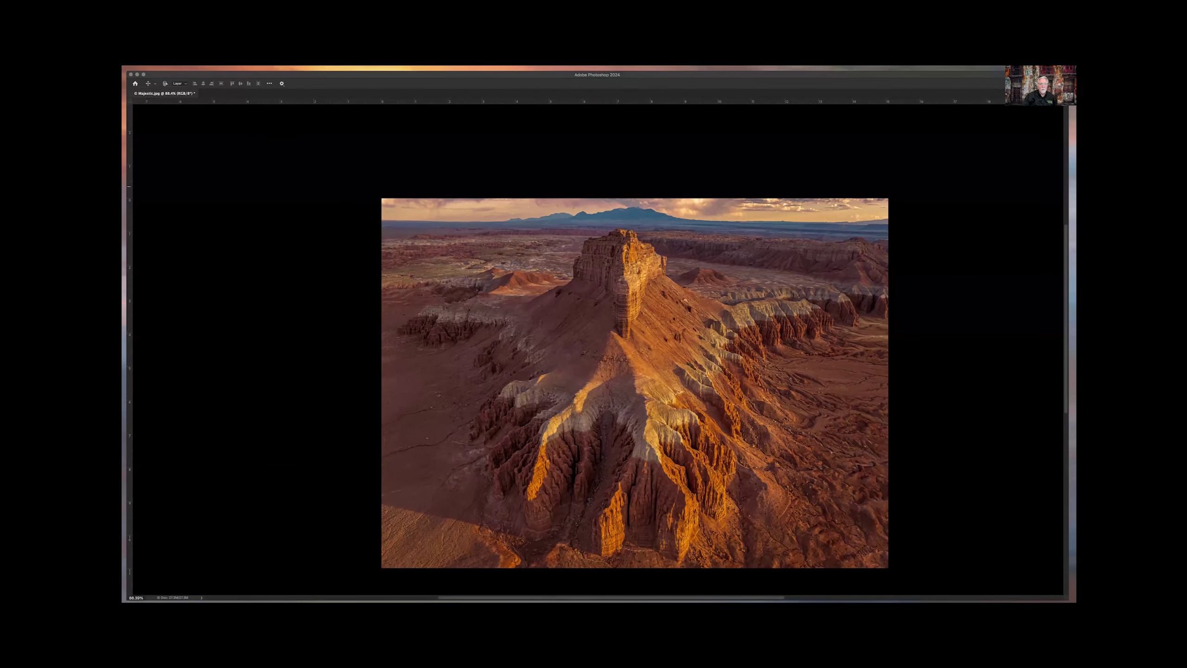
key("Tab")
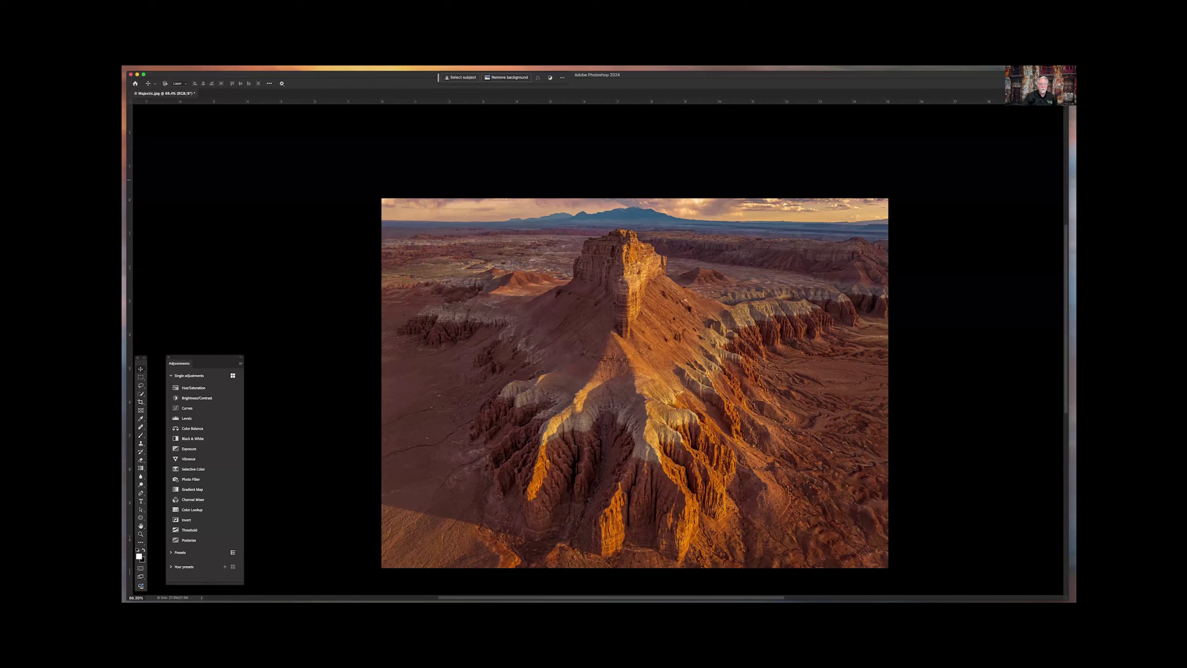
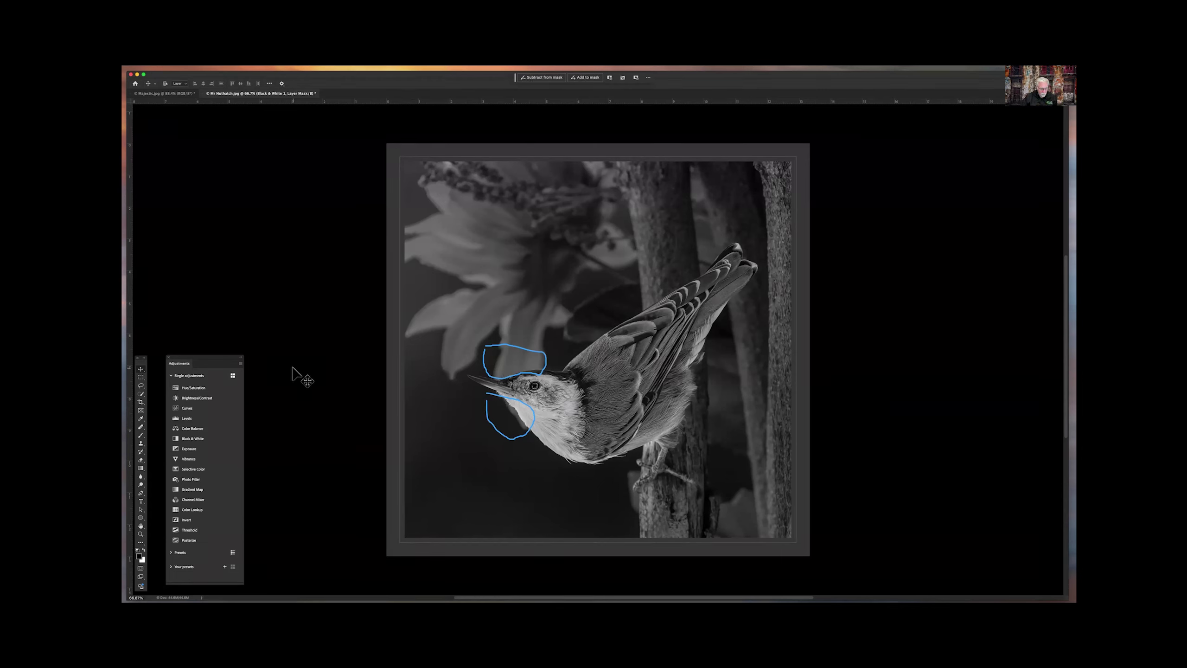
Step: Undo the Black & White adjustment on the nuthatch photo
key("super+z")
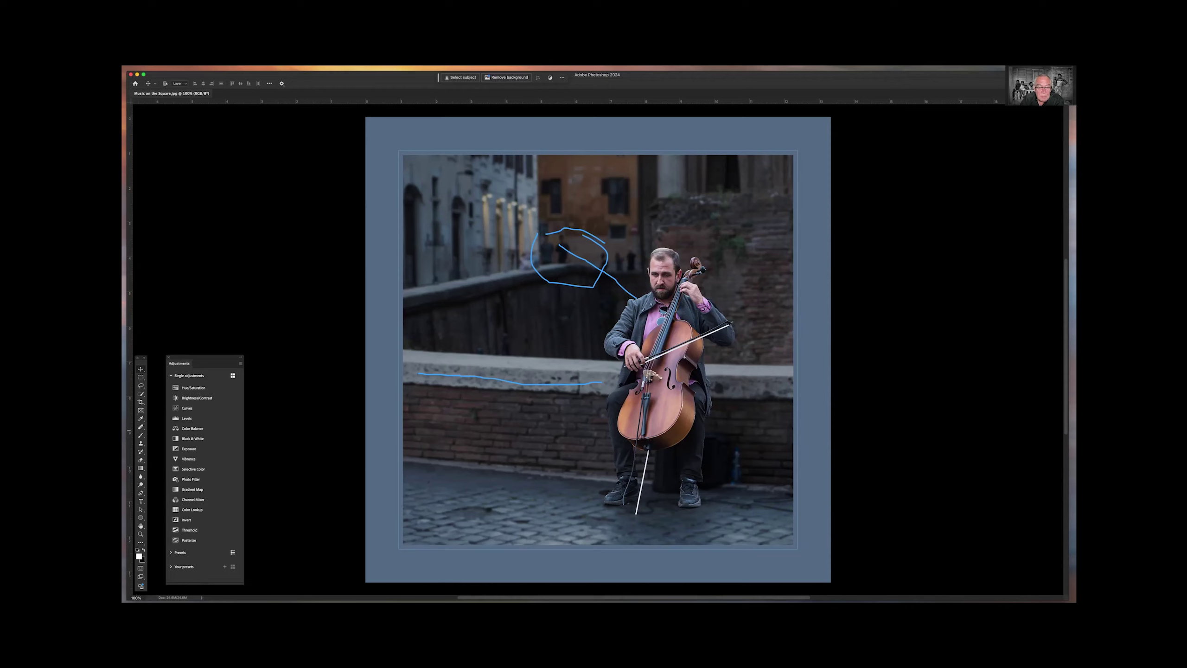
Step: Examine the cellist's face, hands and instrument up close in Music on the Square.jpg, and return to the whole framed photo
left_click_drag(674, 244, 680, 258)
left_click_drag(661, 203, 661, 224)
left_click_drag(666, 273, 671, 277)
left_click_drag(651, 273, 663, 282)
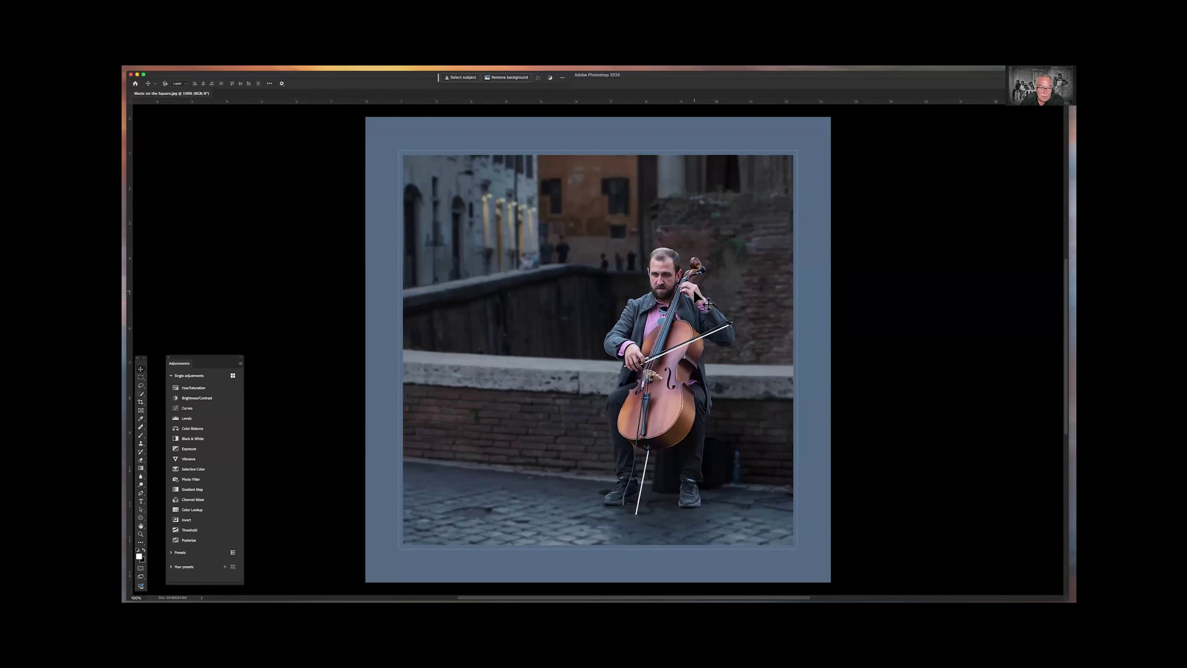
scroll(694, 292, "up", 5)
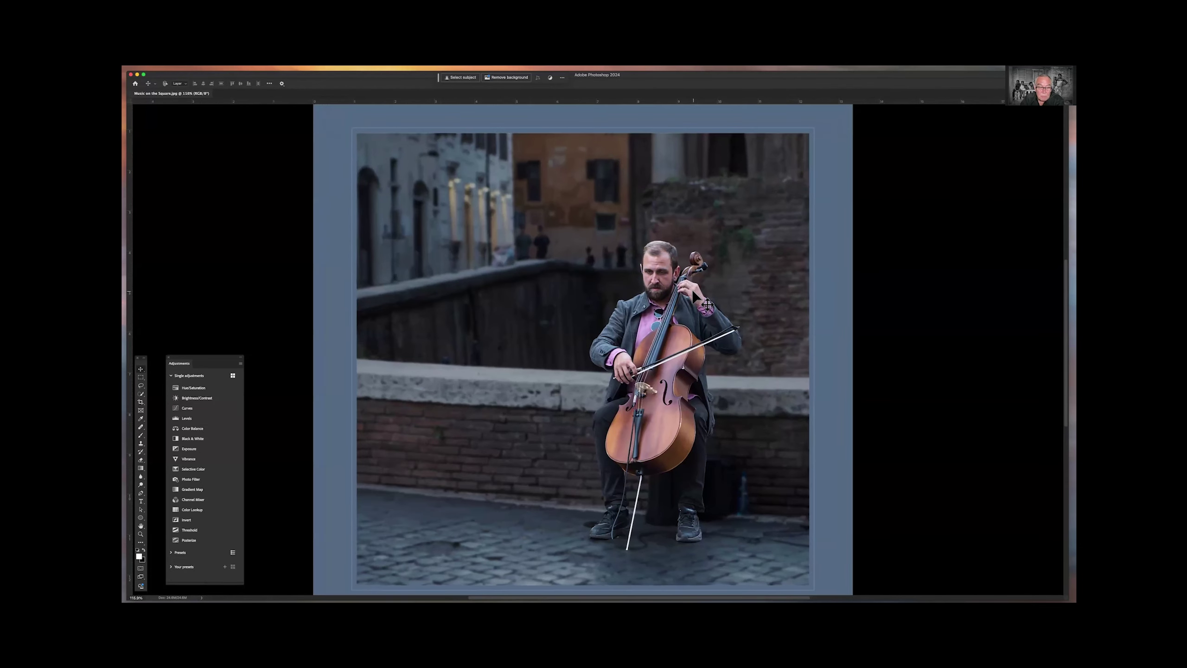
scroll(694, 292, "up", 3)
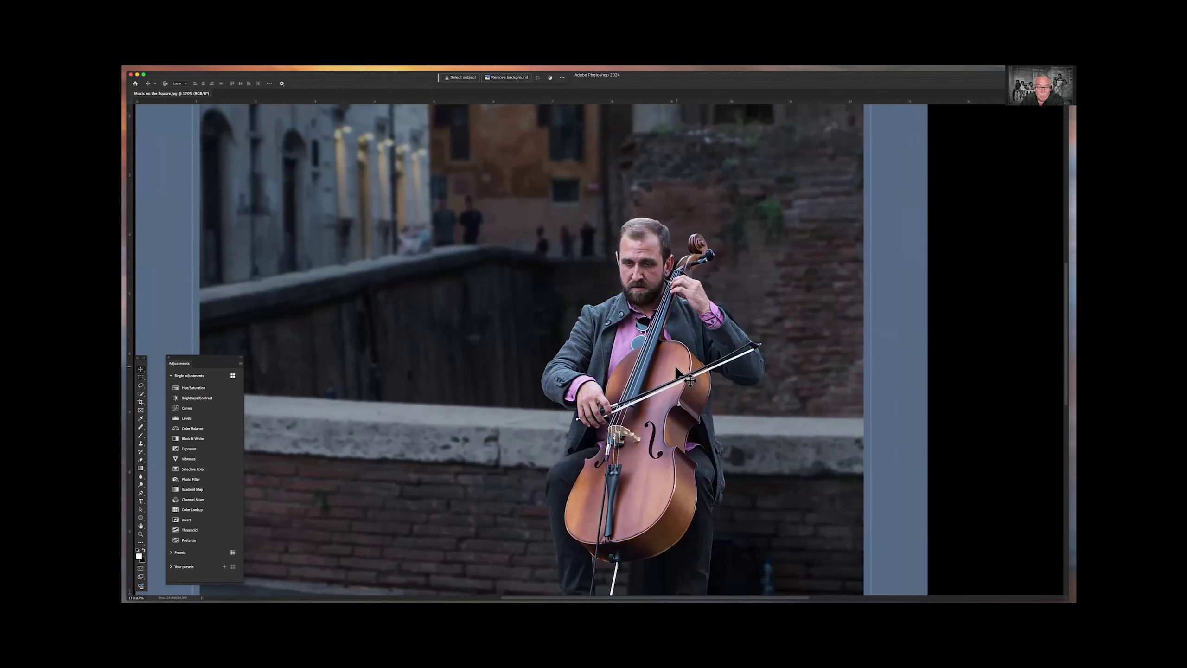
scroll(672, 364, "down", 5)
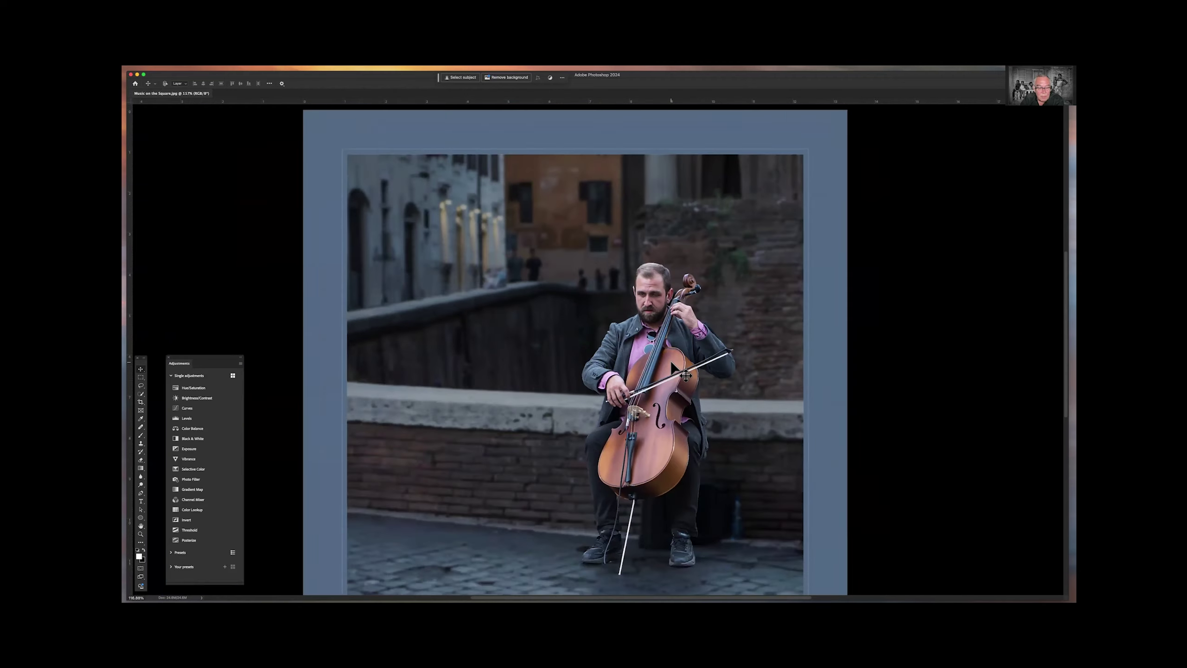
scroll(672, 363, "down", 2)
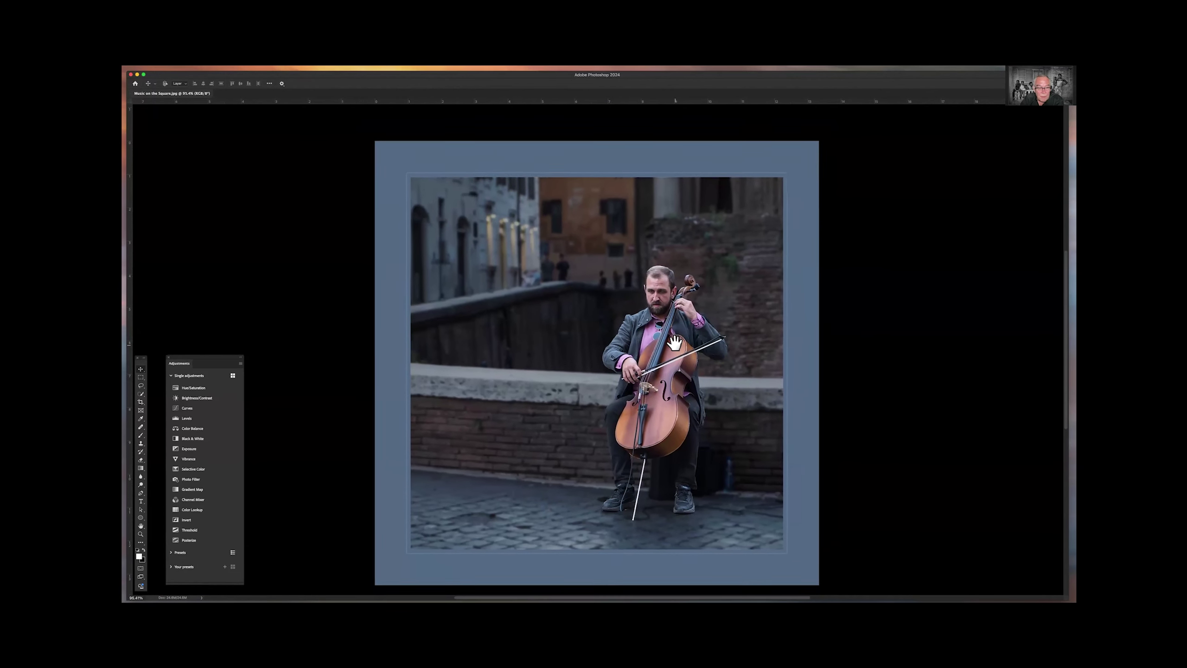
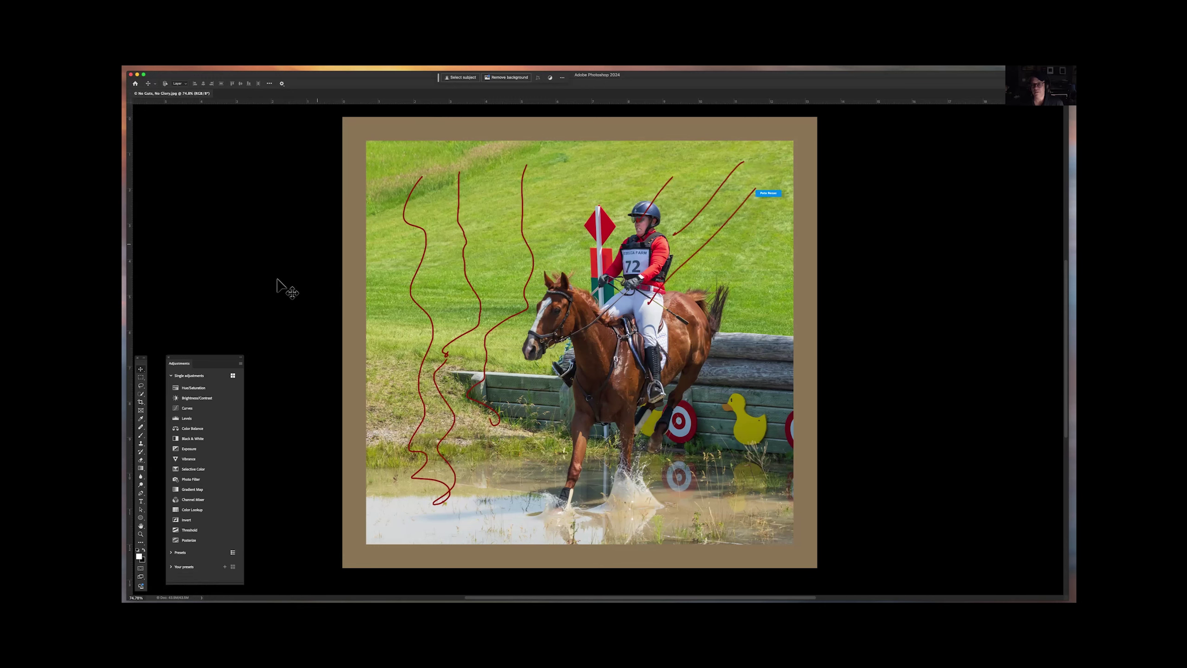
Step: Crop No Guts, No Glory.jpg to remove the tan border and a strip of grass in front of the horse
key("c")
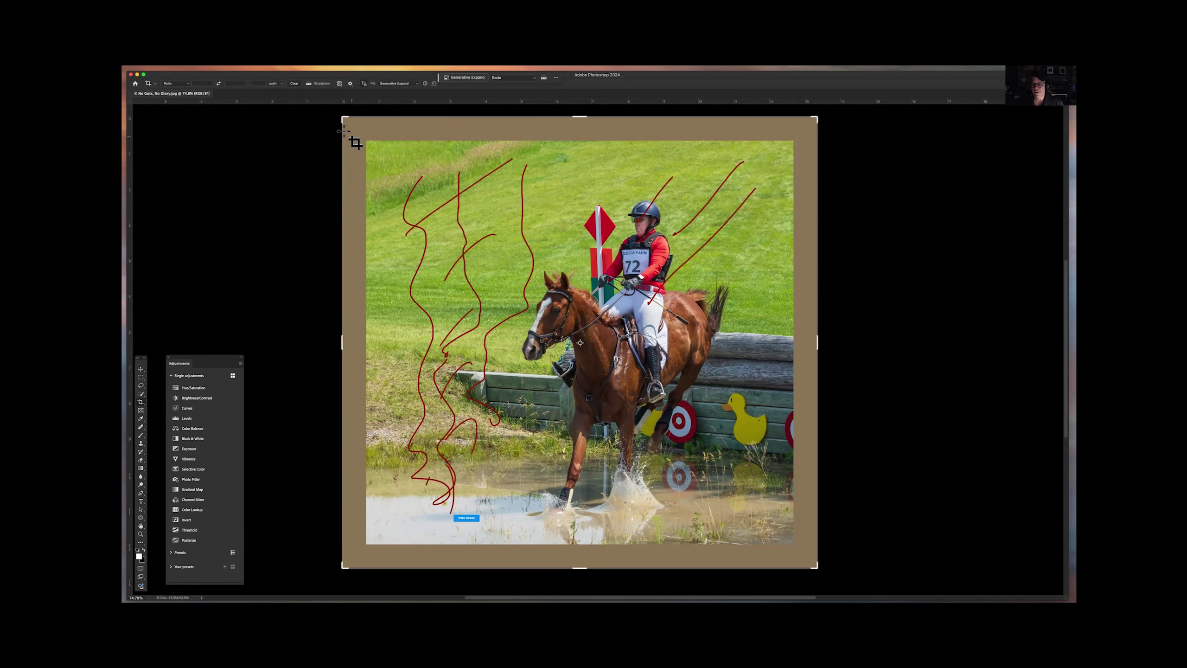
left_click_drag(343, 120, 386, 139)
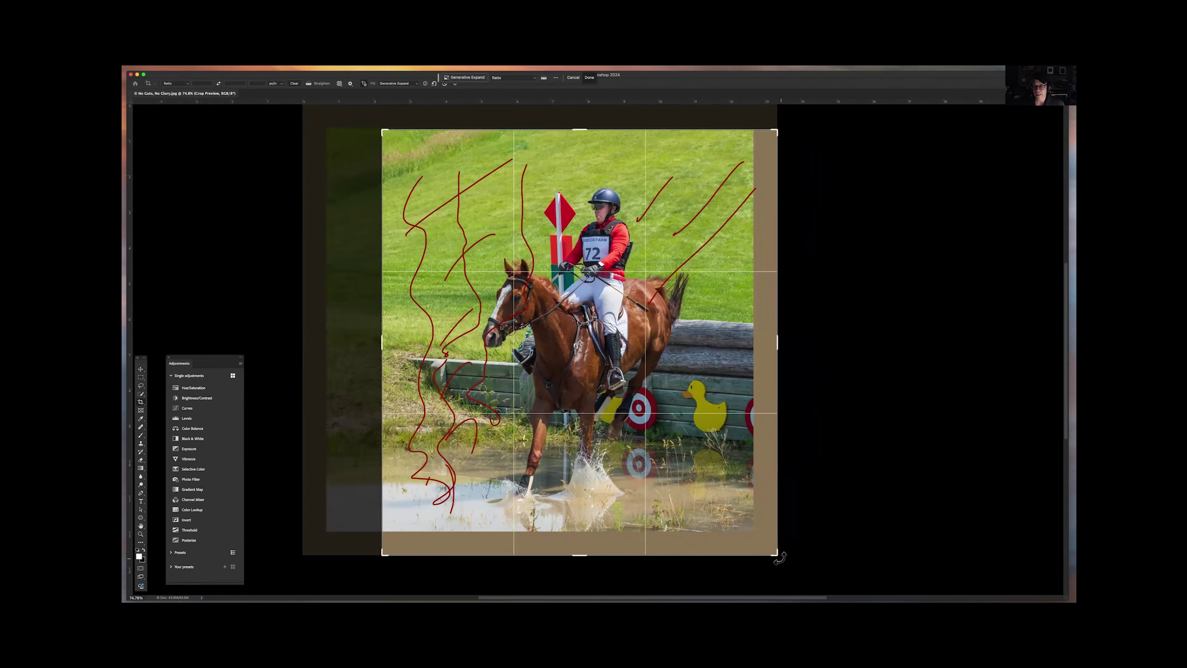
mouse_move(775, 553)
left_mouse_down()
mouse_move(755, 530)
mouse_move(756, 540)
left_mouse_up()
key("Return")
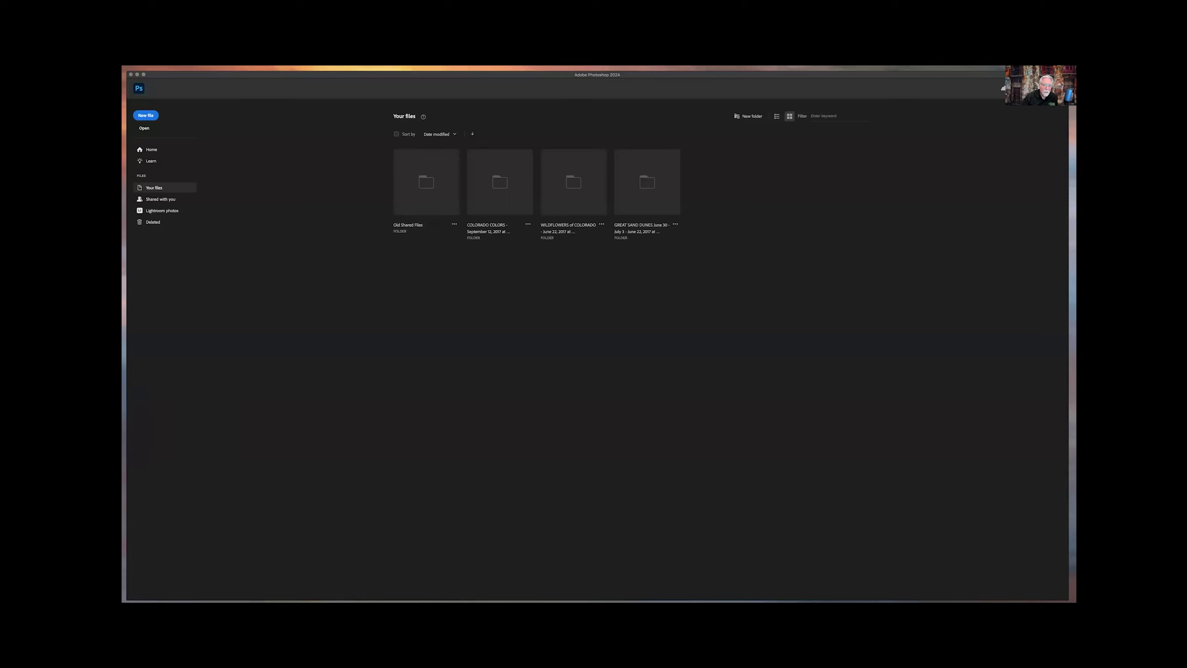
Step: Inspect the flying seabird and its background in Riding the Thermals.jpg at several magnifications, and fit the whole photo in view
key("Escape")
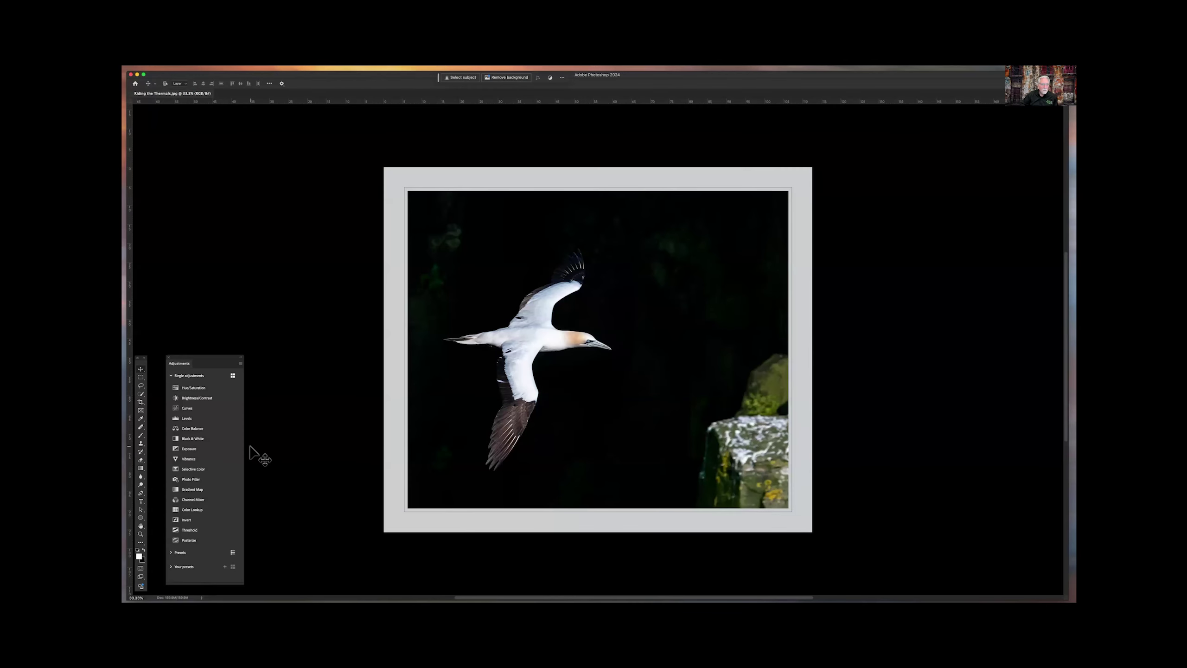
scroll(256, 456, "down", 5)
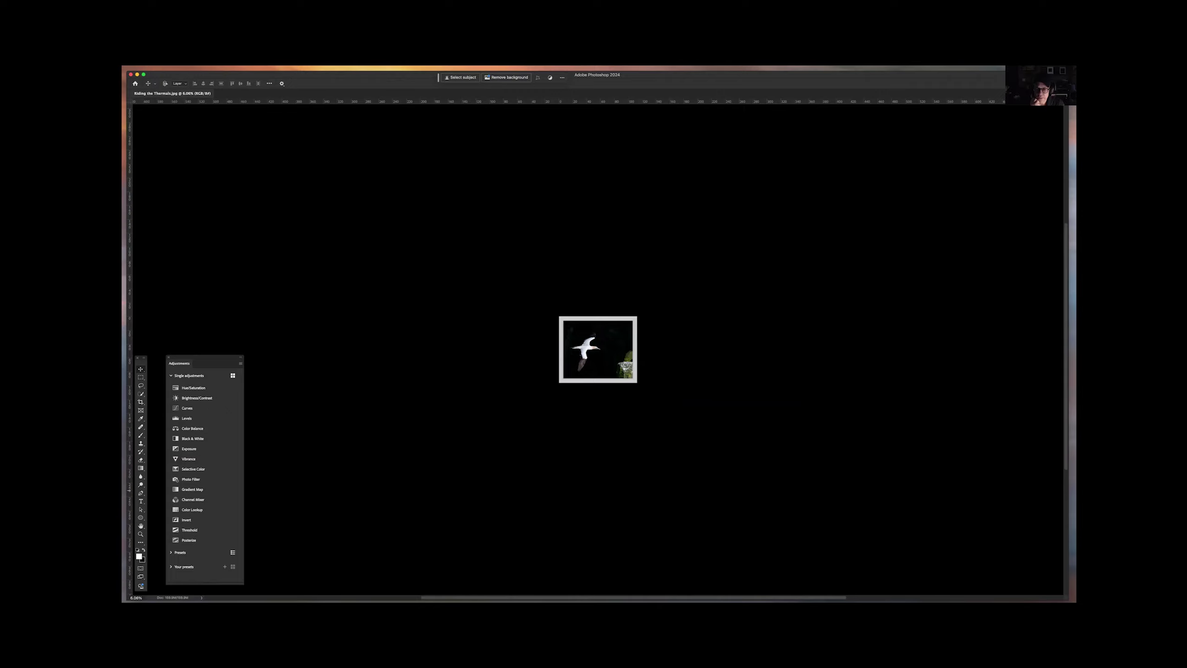
scroll(563, 431, "up", 4)
scroll(558, 428, "up", 5)
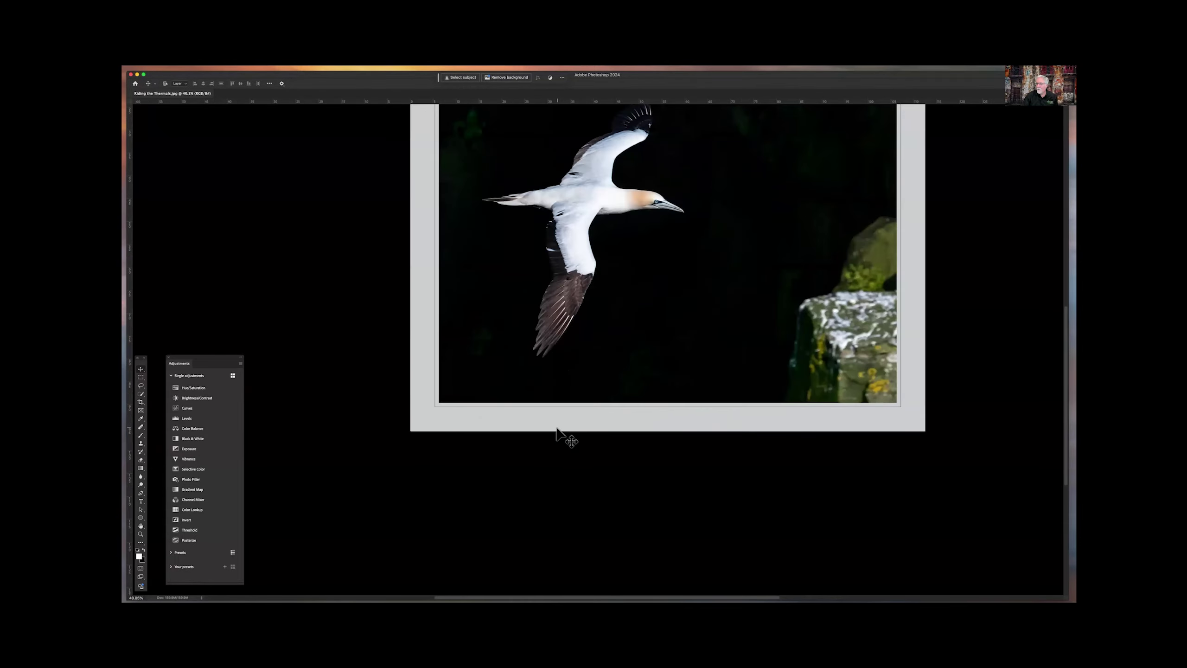
scroll(557, 429, "down", 5)
scroll(556, 430, "up", 8)
scroll(556, 431, "down", 2)
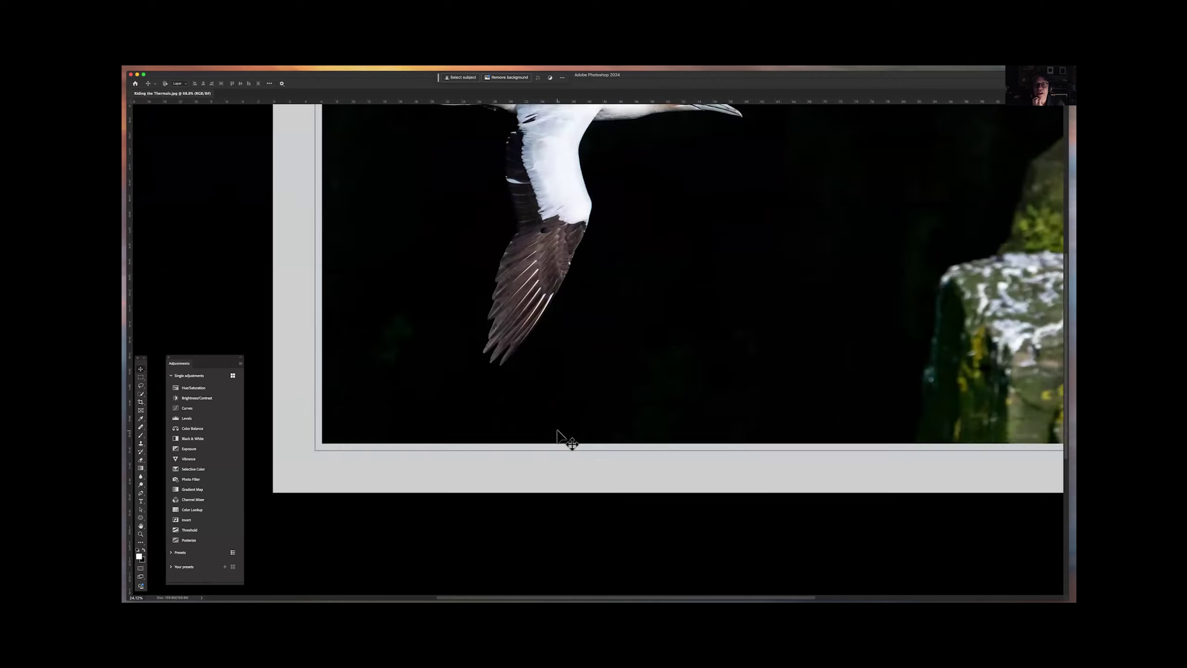
scroll(556, 431, "down", 2)
scroll(574, 426, "up", 3)
left_click_drag(584, 421, 545, 512)
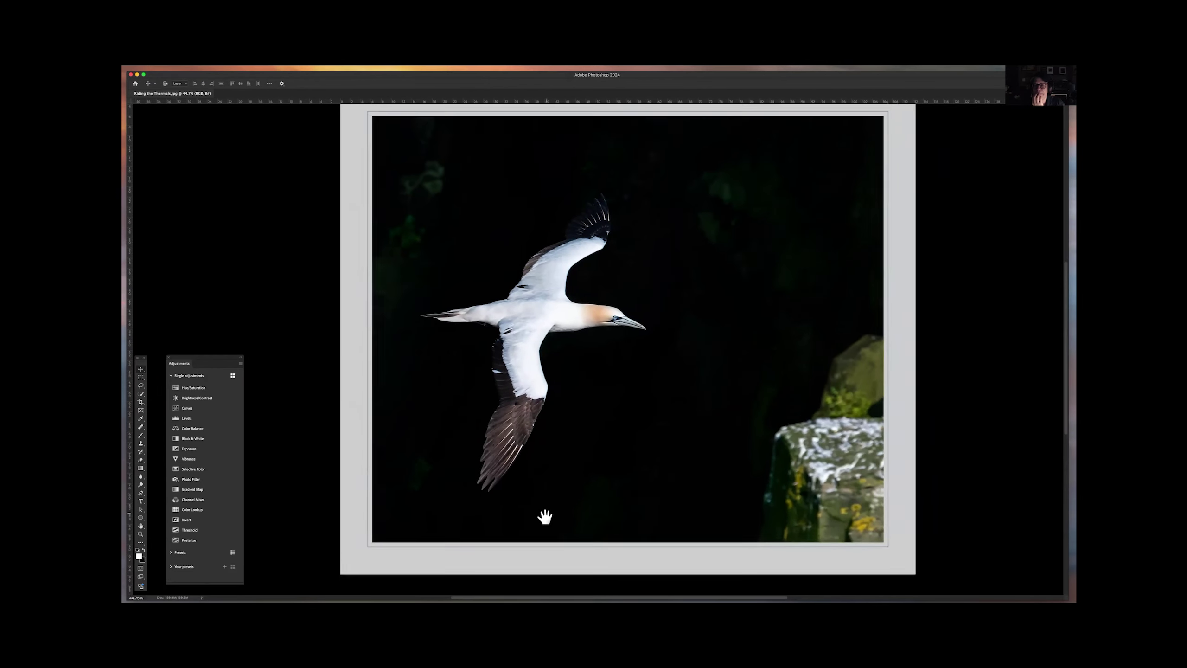
key("super+0")
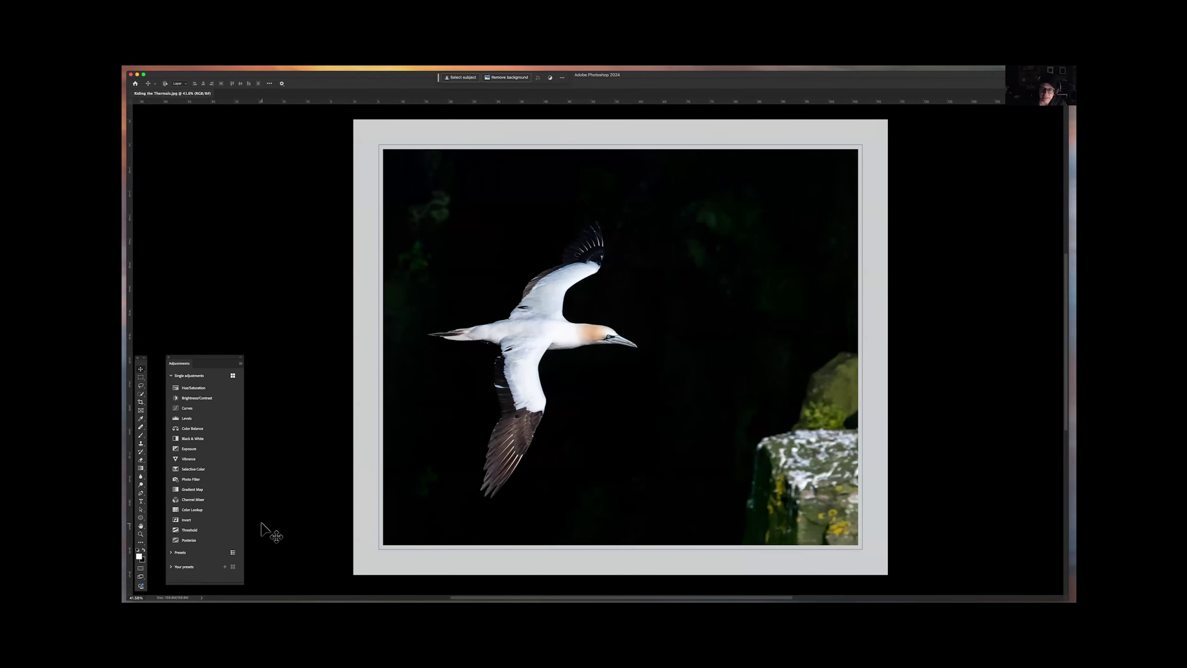
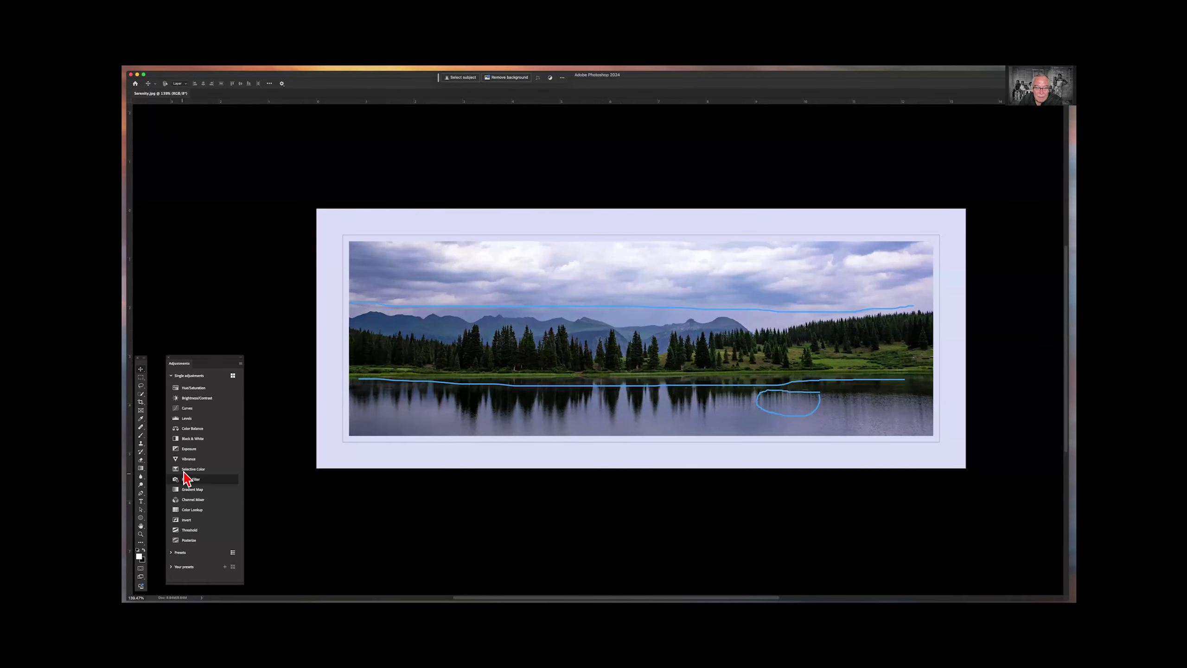
Step: Add a Black & White adjustment to Serenity.jpg, comparing the monochrome version with the colour original
left_click(191, 440)
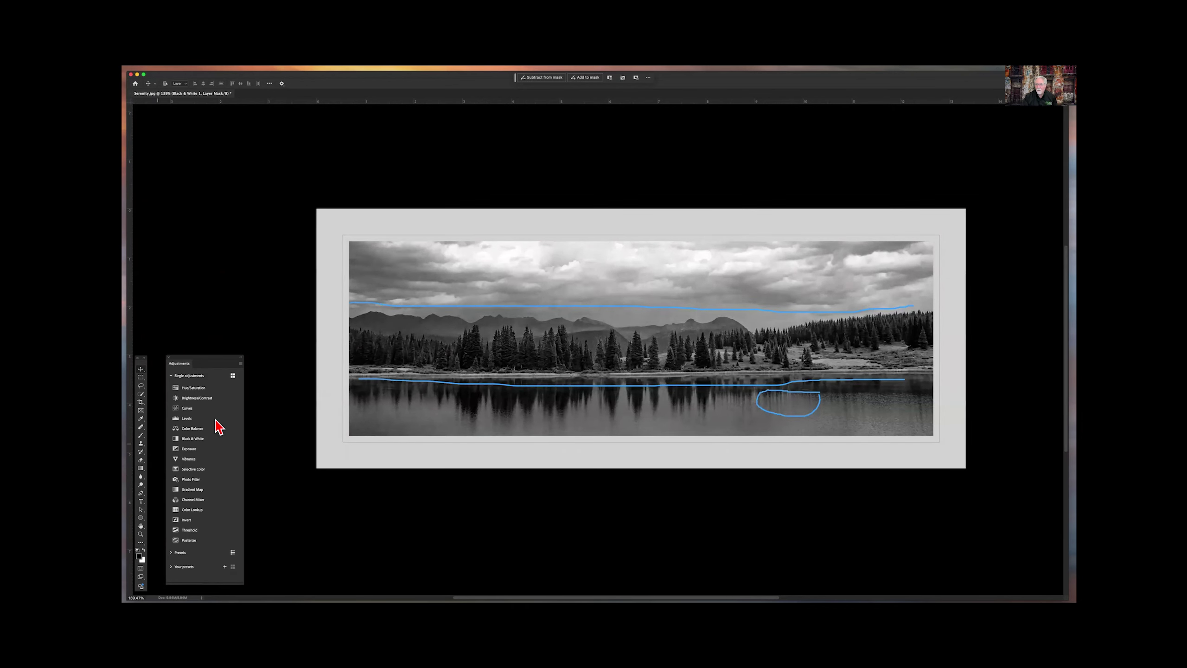
scroll(598, 467, "up", 1)
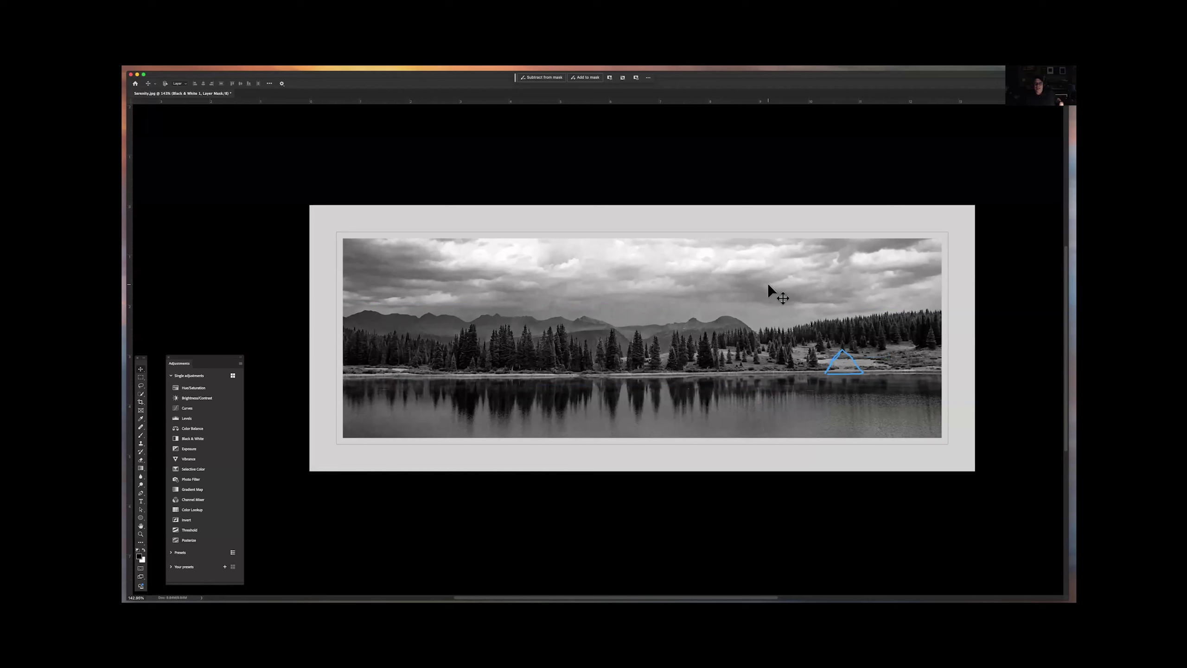
scroll(599, 547, "up", 1)
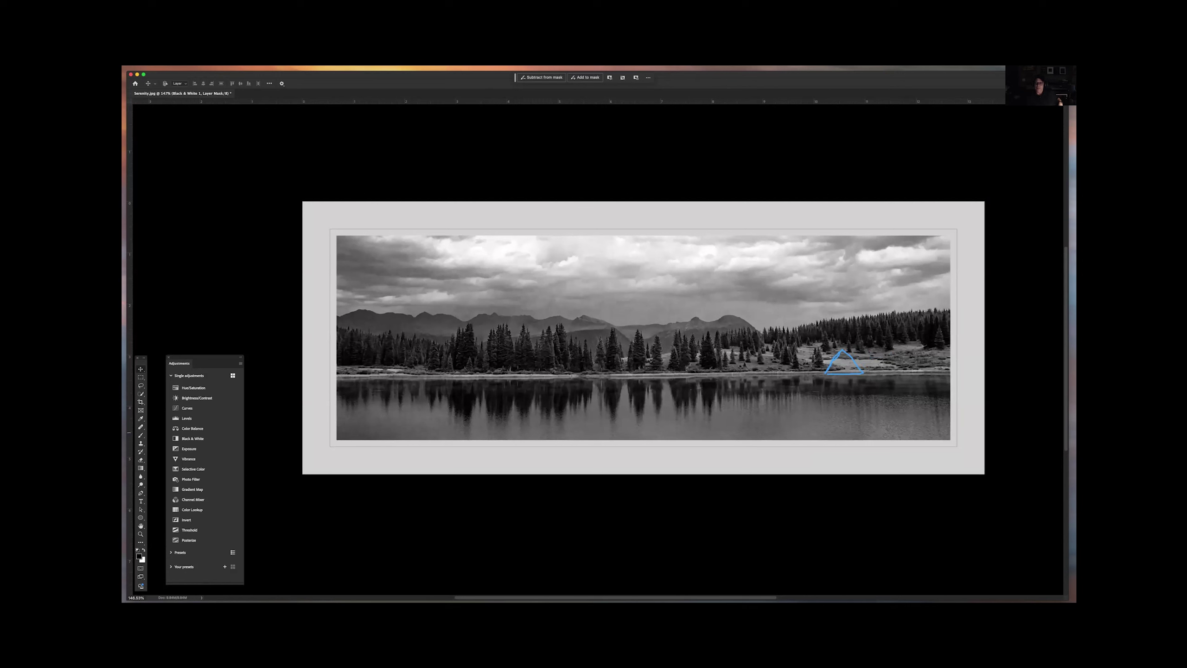
key("super+z")
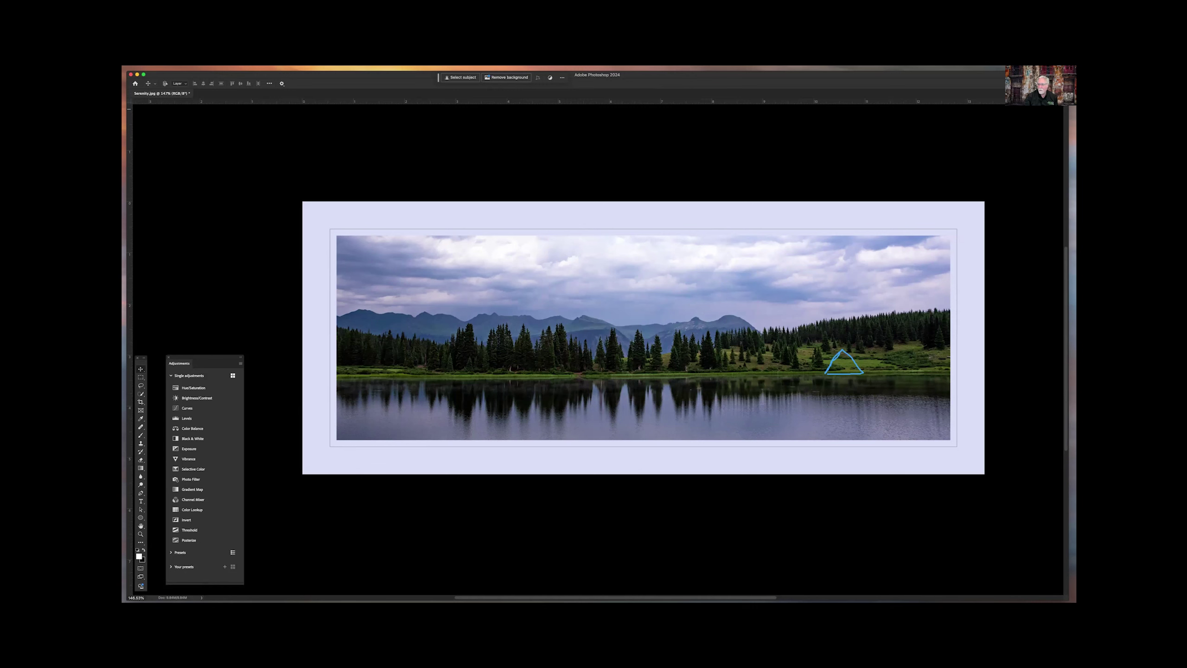
left_click(193, 438)
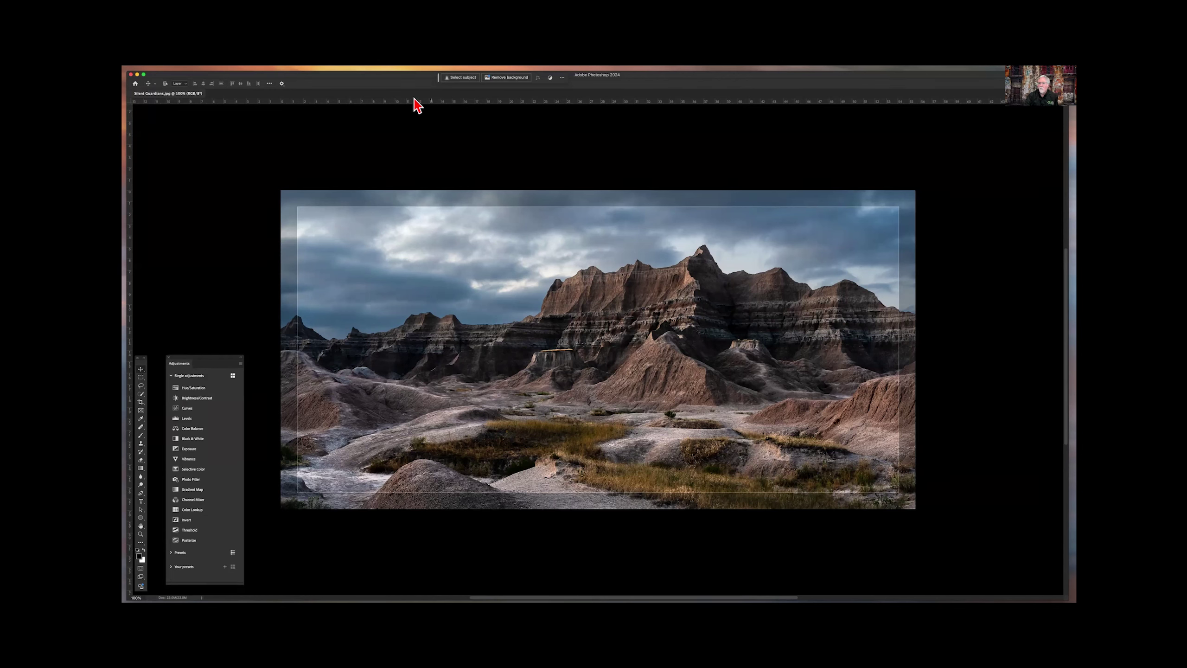
Step: Convert Silent Guardians.jpg to monochrome with a Black & White adjustment, keeping its background layer locked
left_click_drag(743, 404, 645, 358)
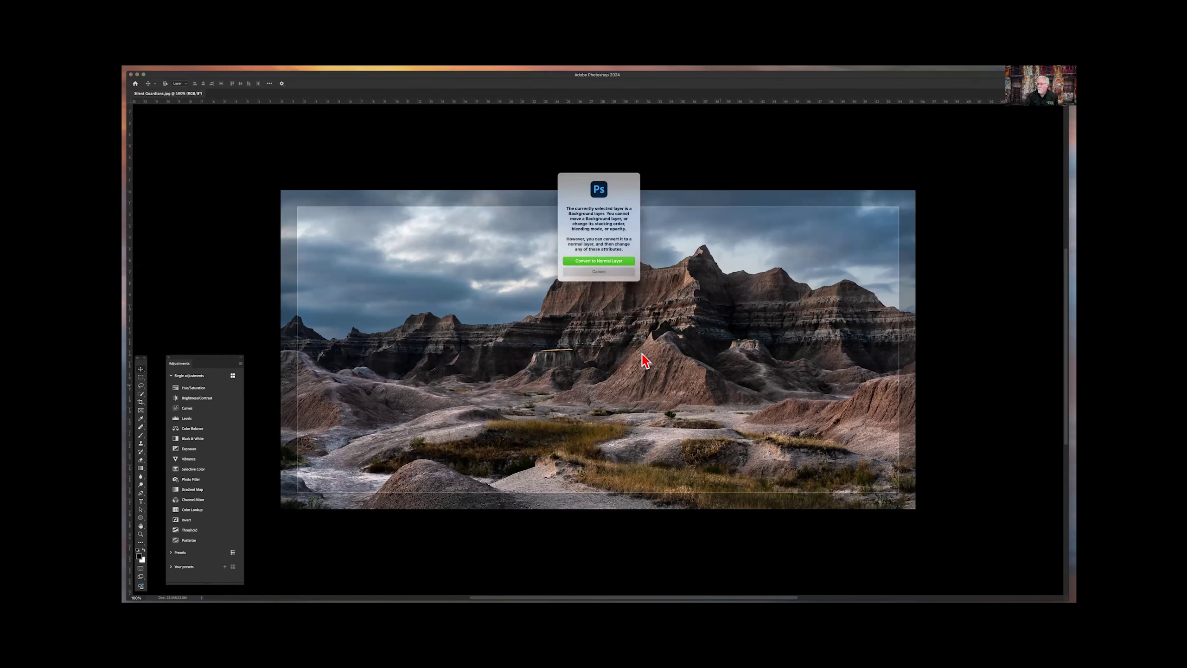
left_click(604, 273)
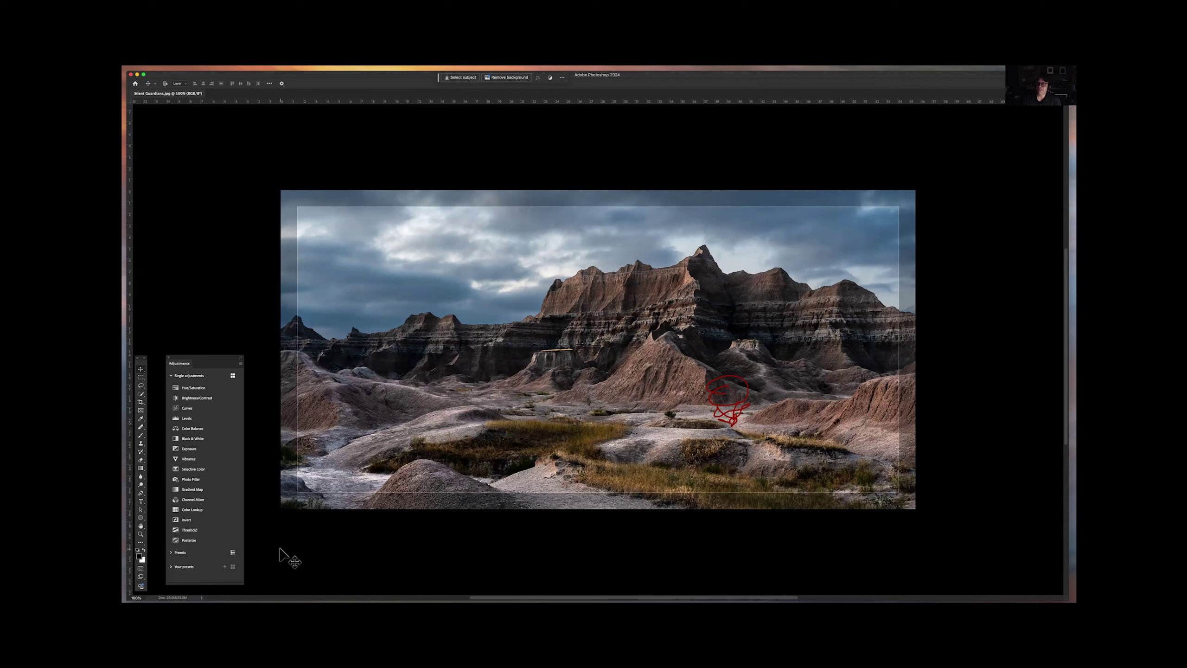
left_click(195, 438)
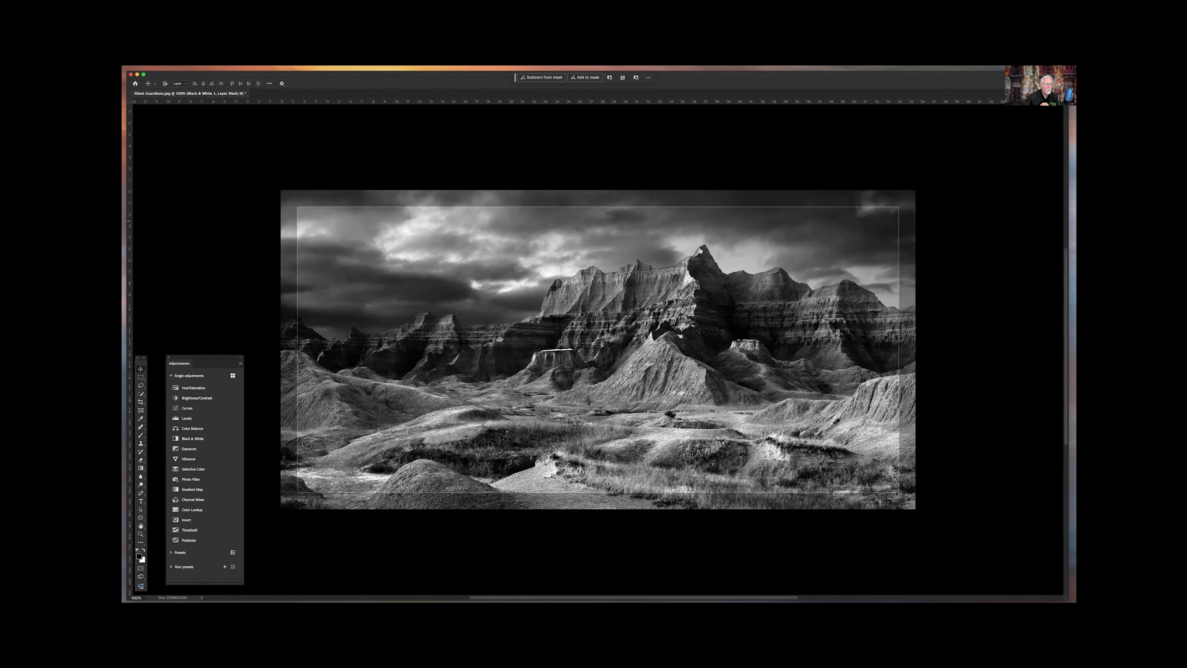
Step: Undo the Black & White adjustment on Silent Guardians.jpg to compare it with the colour original, reapply it, and view the monochrome at different sizes
key("super+z")
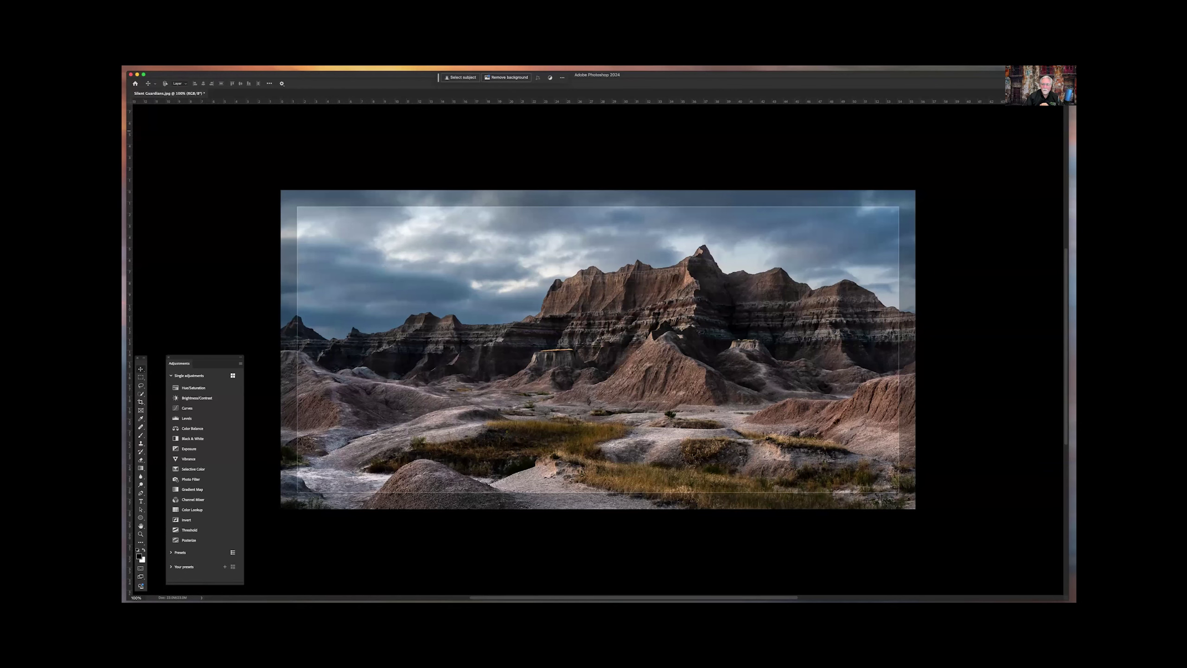
left_click(193, 438)
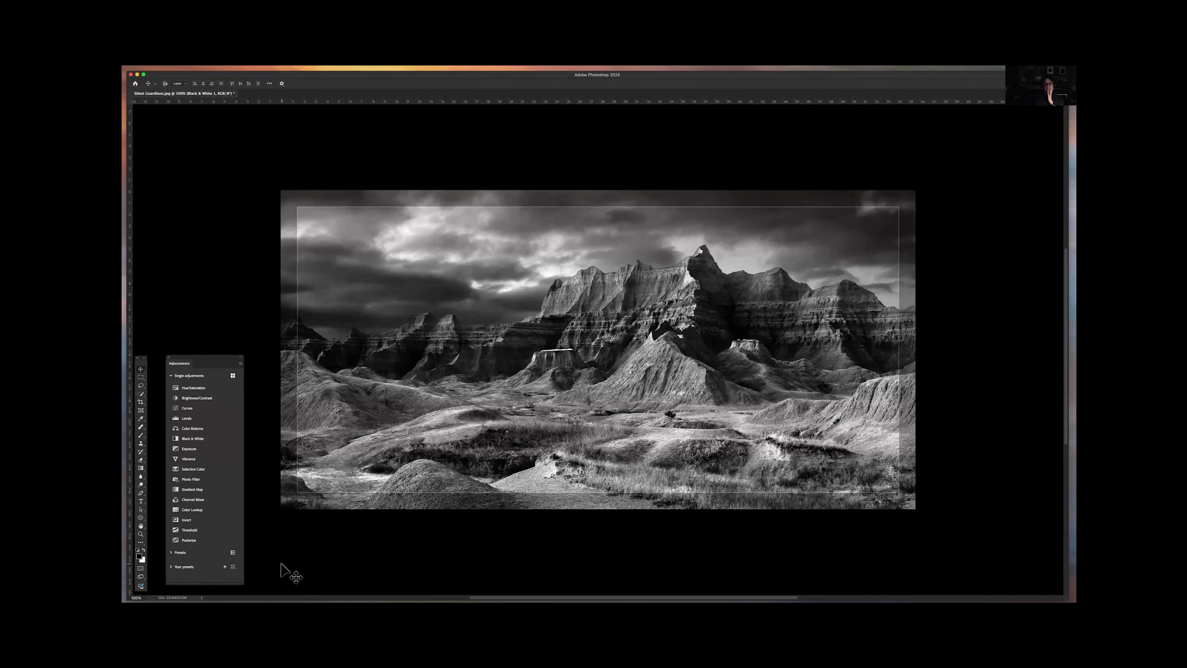
scroll(274, 562, "down", 5)
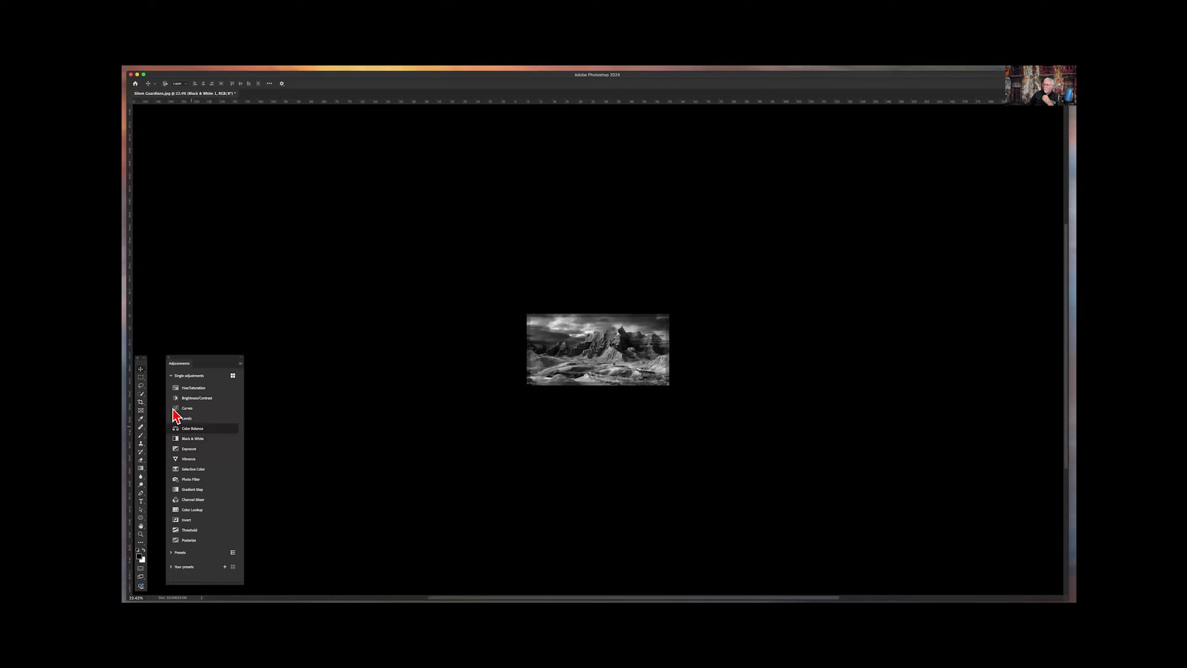
scroll(485, 393, "up", 4)
scroll(481, 390, "up", 4)
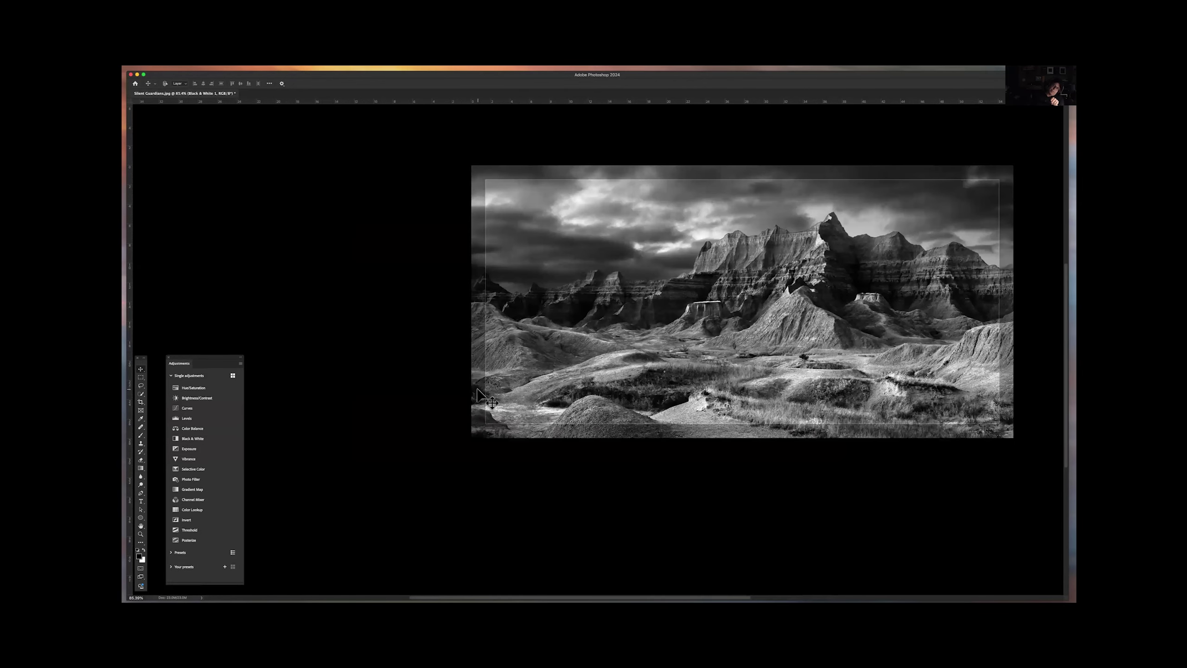
left_click_drag(533, 386, 408, 414)
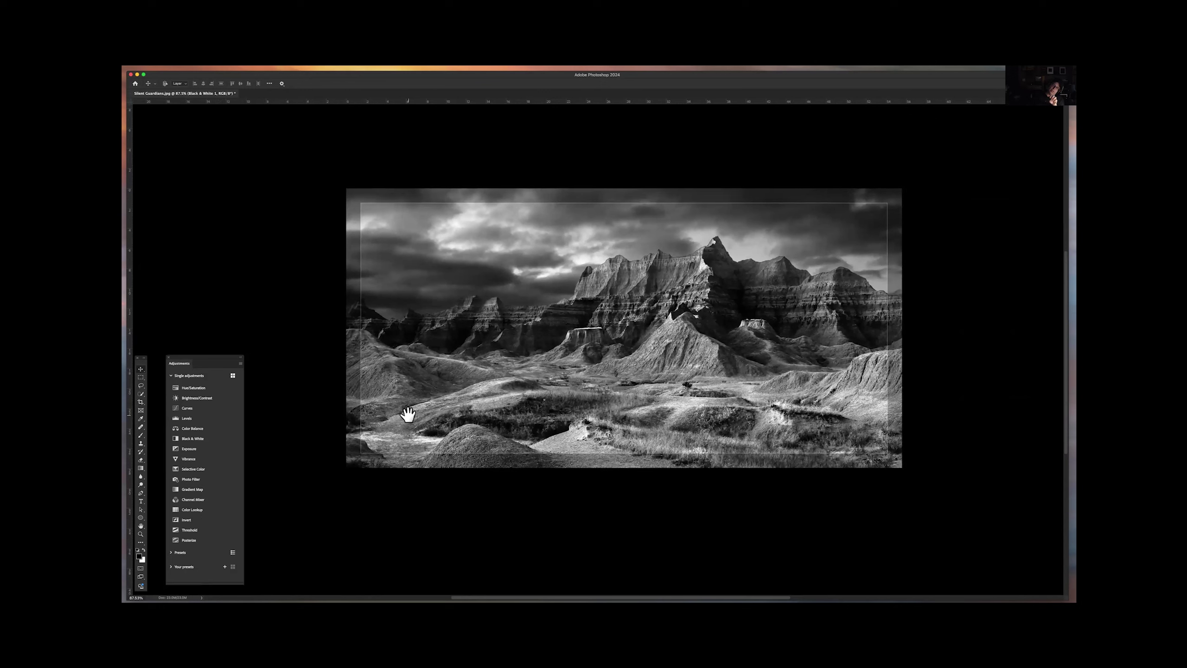
scroll(307, 462, "down", 3)
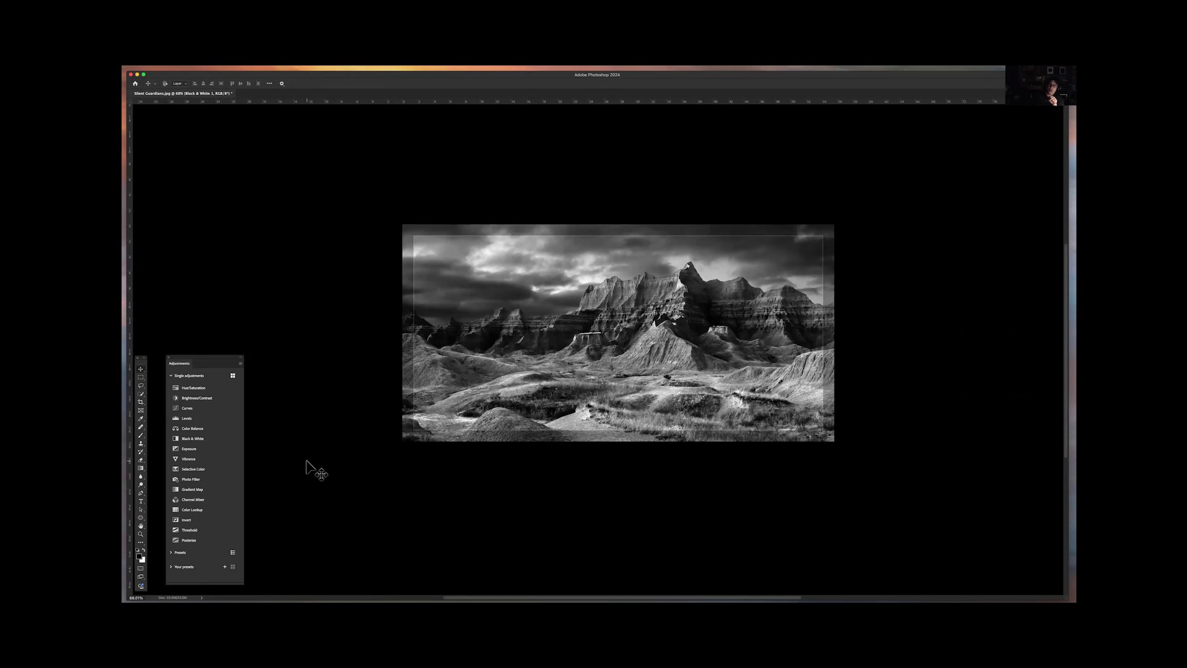
scroll(307, 463, "down", 3)
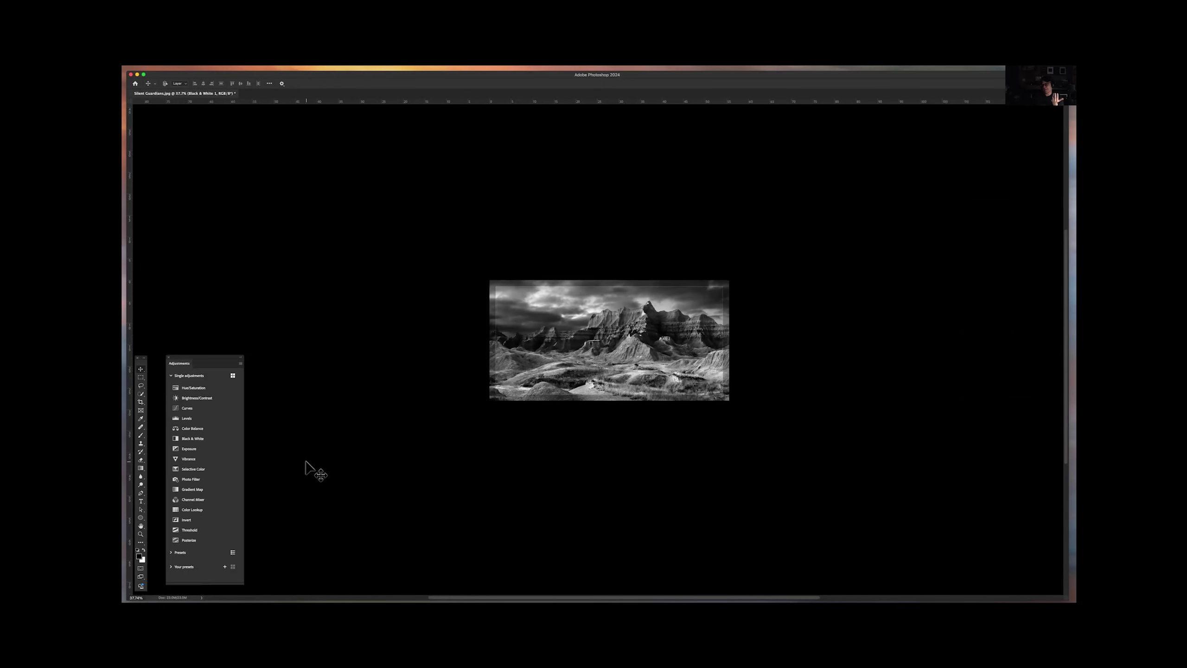
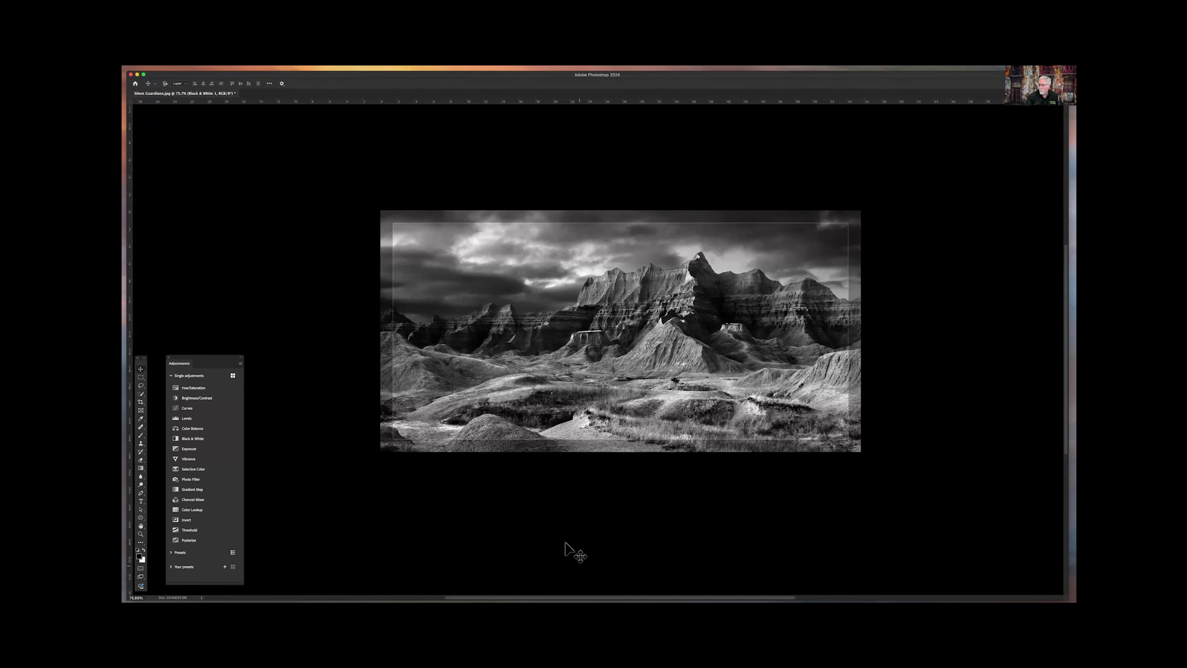
Step: Examine the monochrome badlands landscape at several magnifications, and undo the last change
scroll(537, 496, "down", 5)
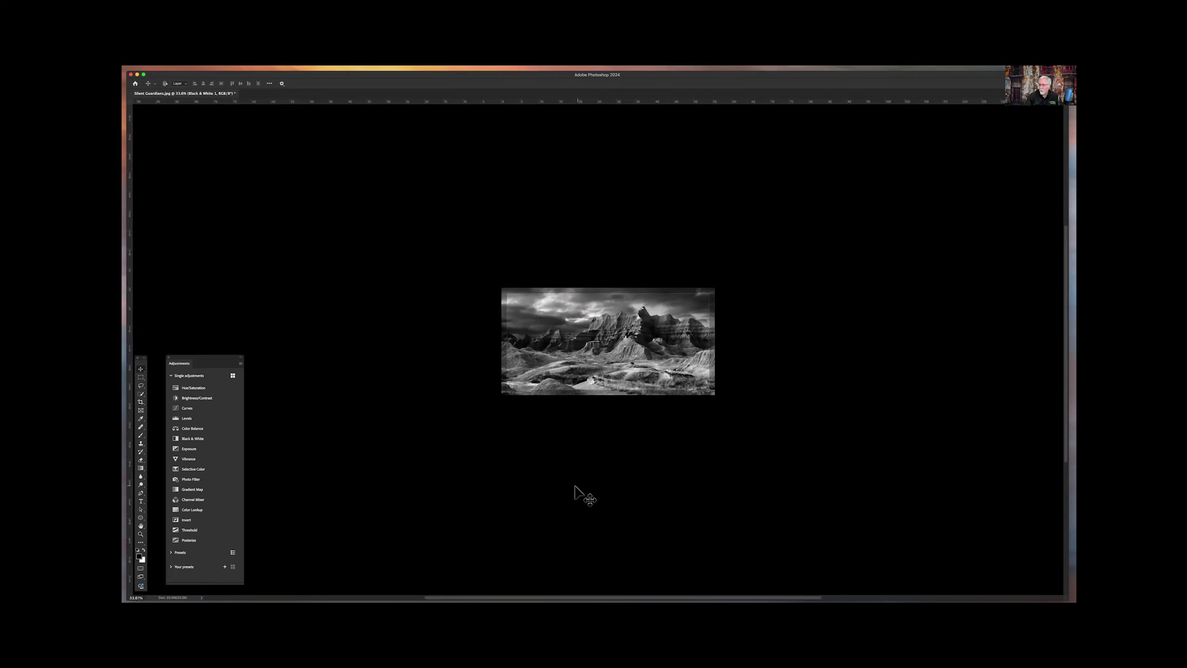
scroll(628, 473, "up", 5)
scroll(626, 467, "up", 1)
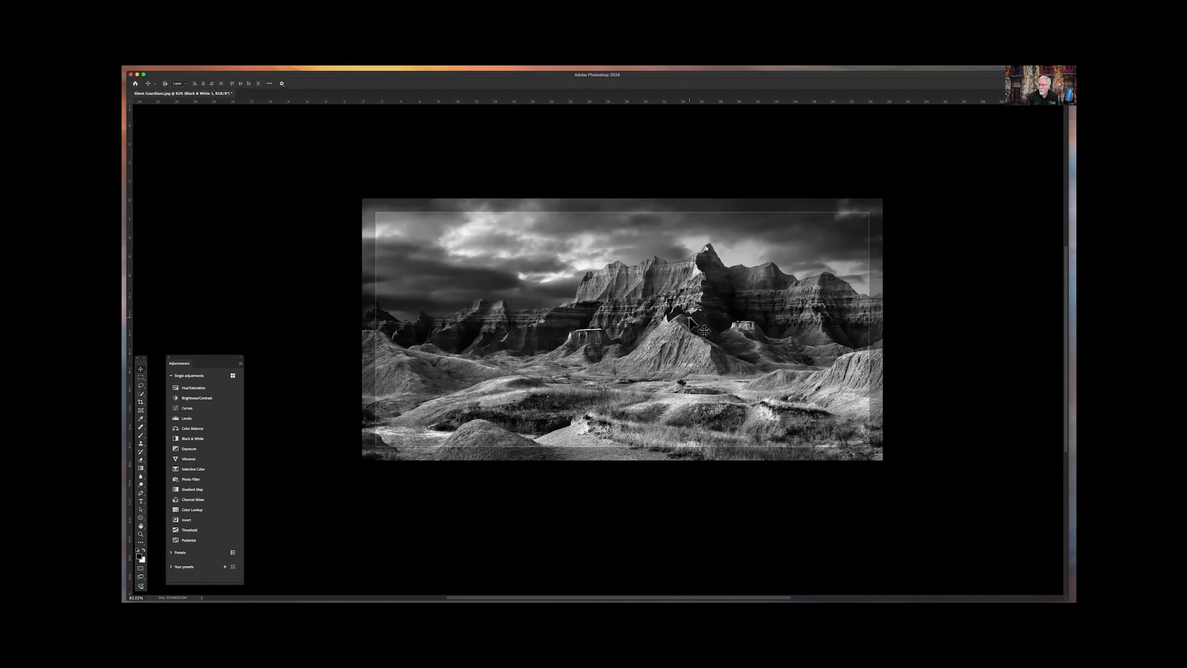
scroll(633, 486, "down", 1)
scroll(633, 485, "down", 3)
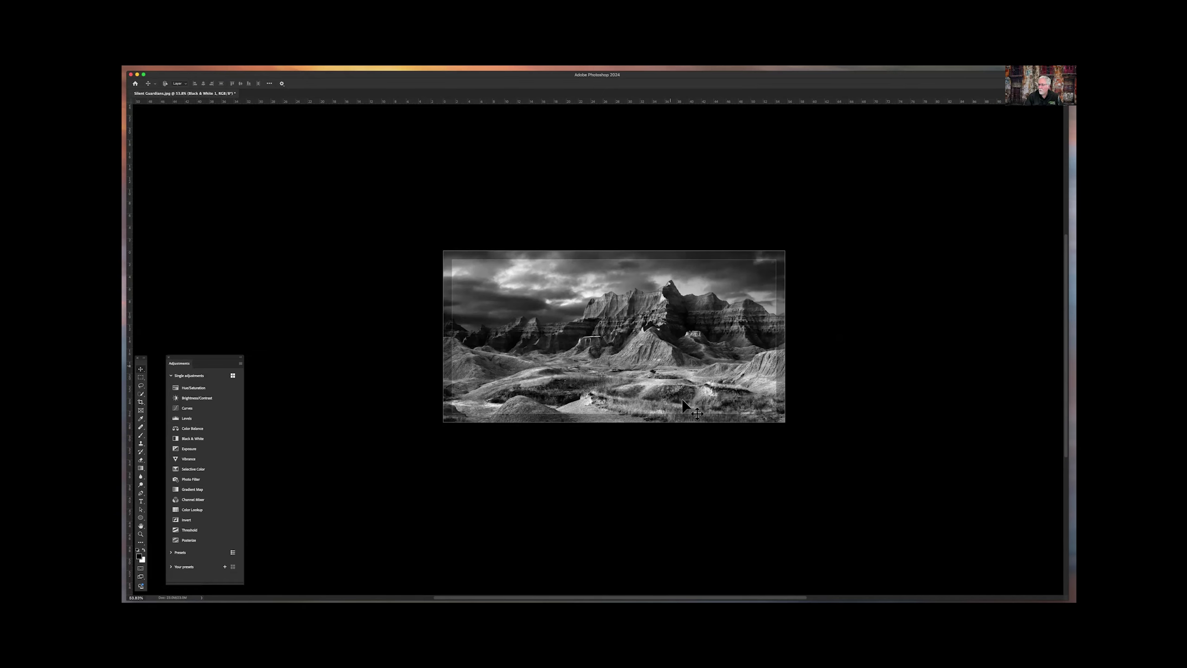
scroll(616, 468, "up", 5)
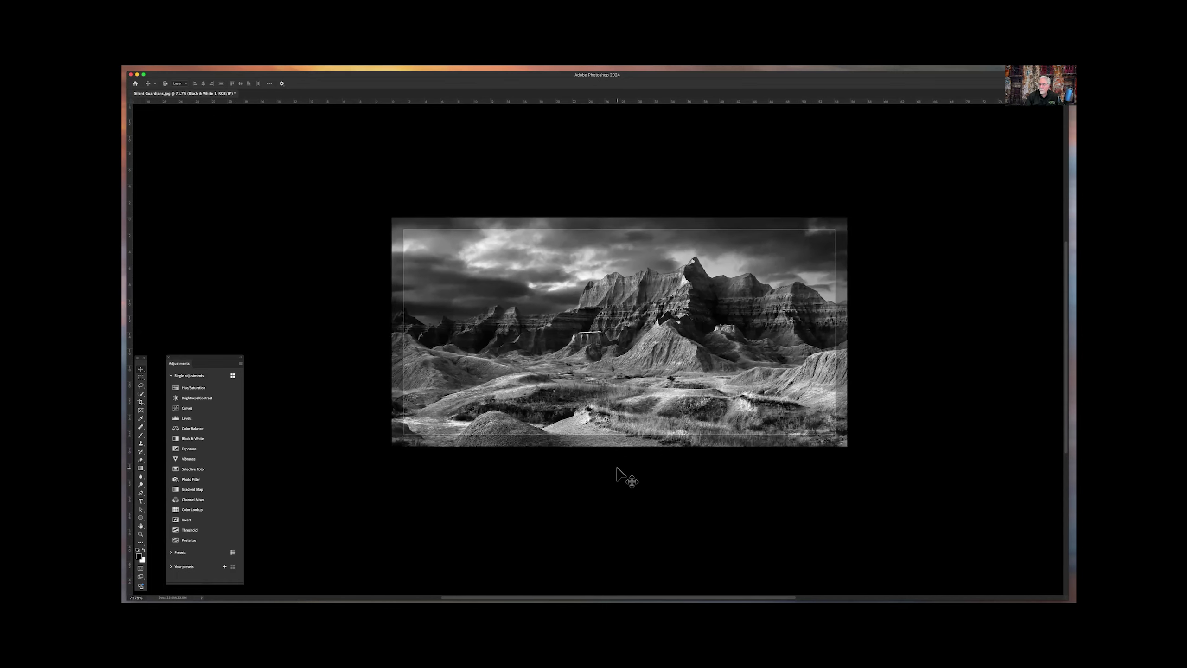
scroll(616, 468, "up", 3)
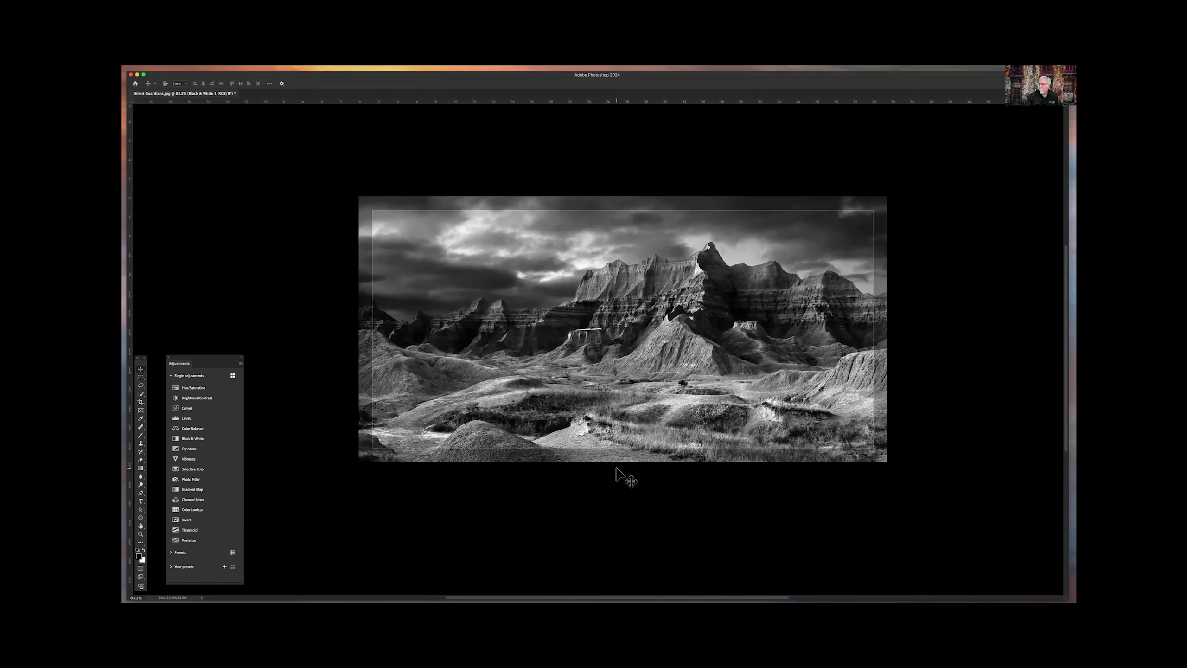
scroll(615, 467, "up", 1)
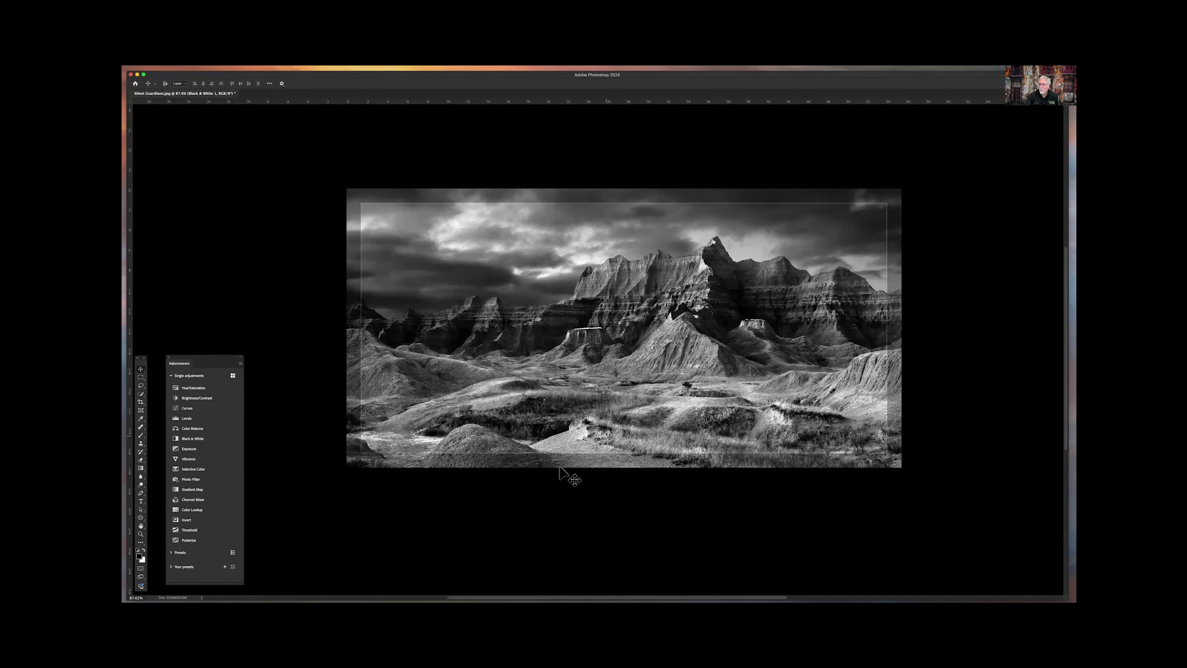
scroll(279, 289, "down", 1)
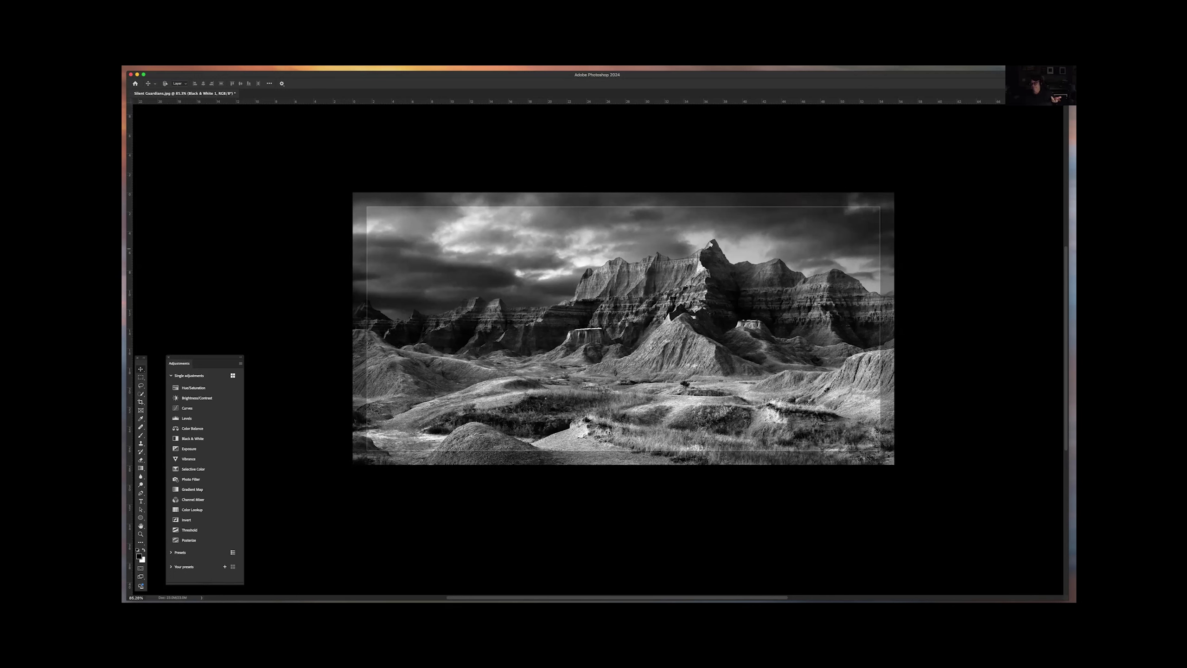
key("super+z")
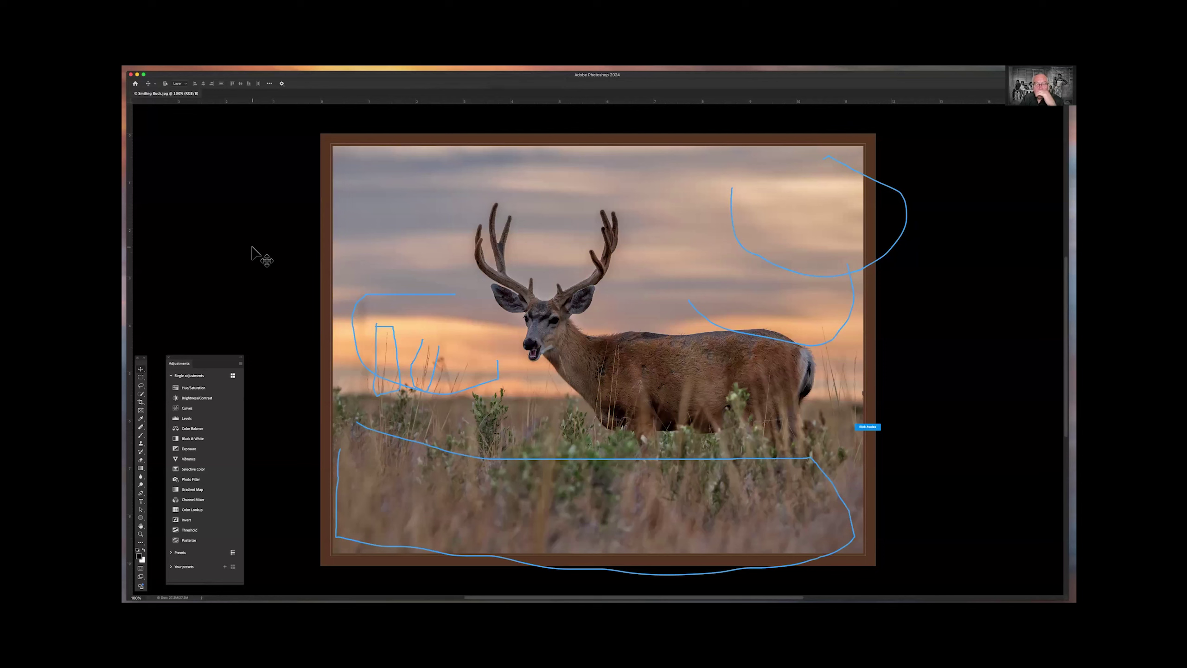
Step: Crop the deer photo to remove the brown border and a strip of foreground grass
key("c")
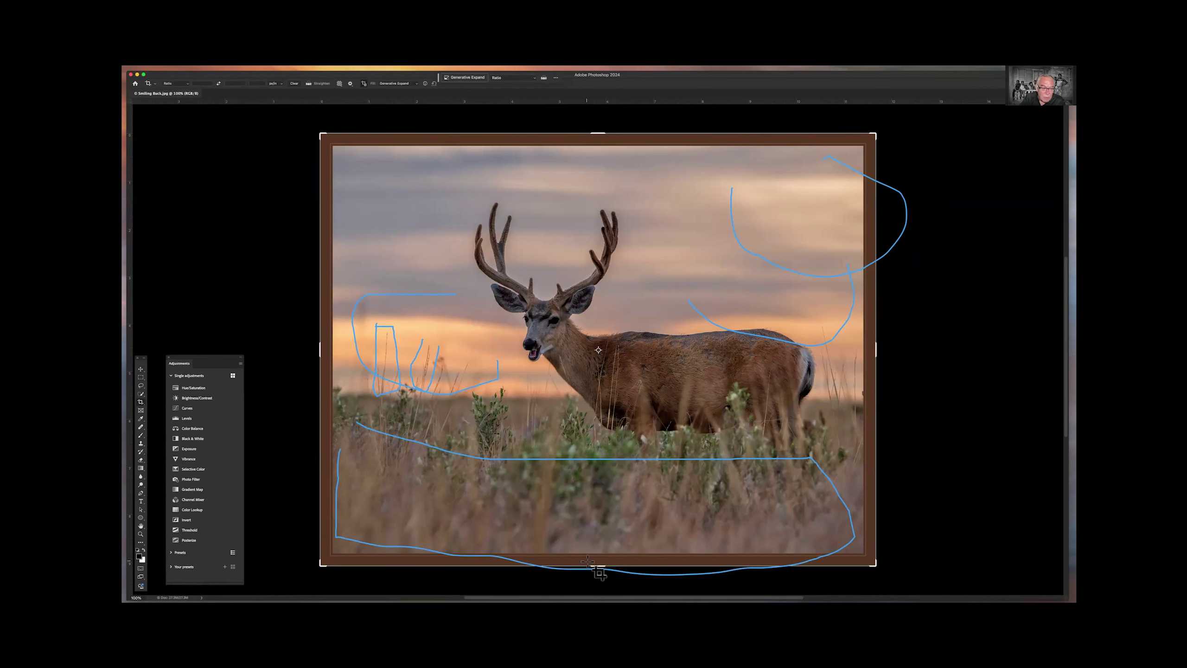
left_click_drag(599, 568, 597, 549)
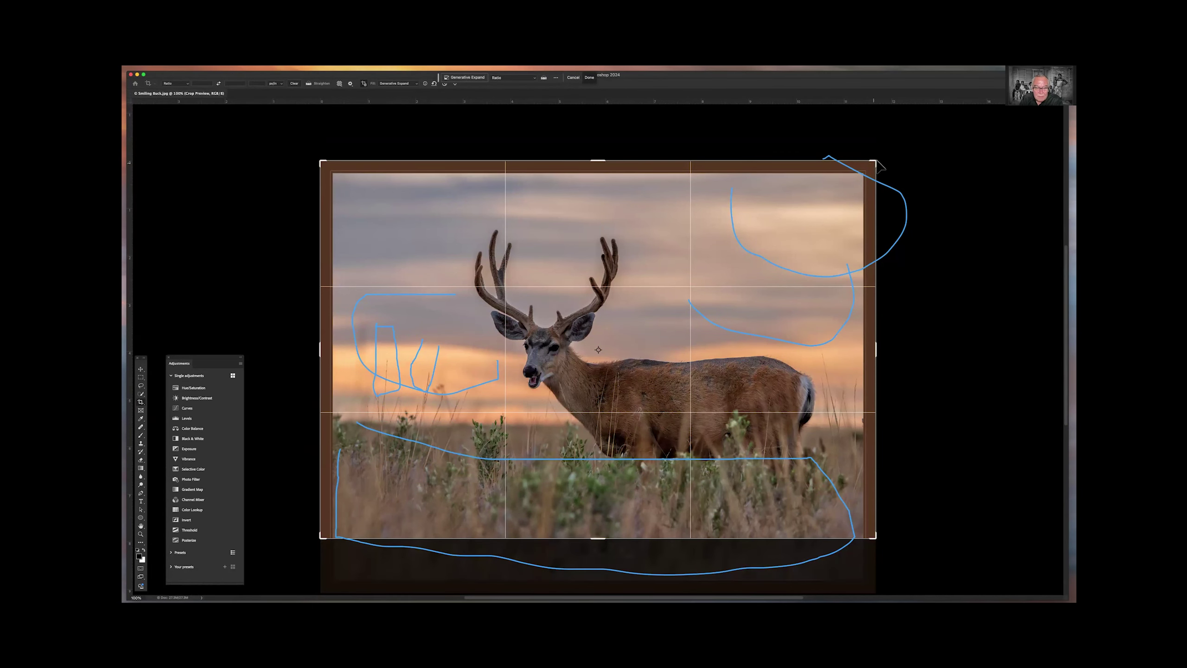
left_click_drag(873, 163, 869, 168)
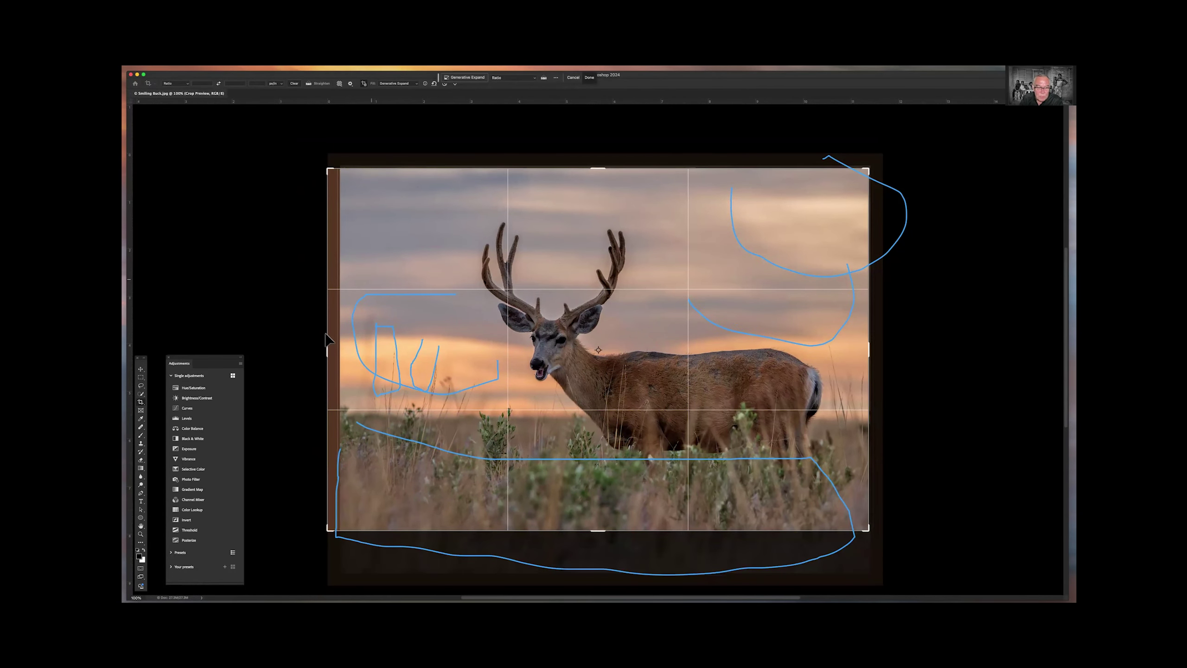
left_click_drag(323, 351, 334, 350)
key("Return")
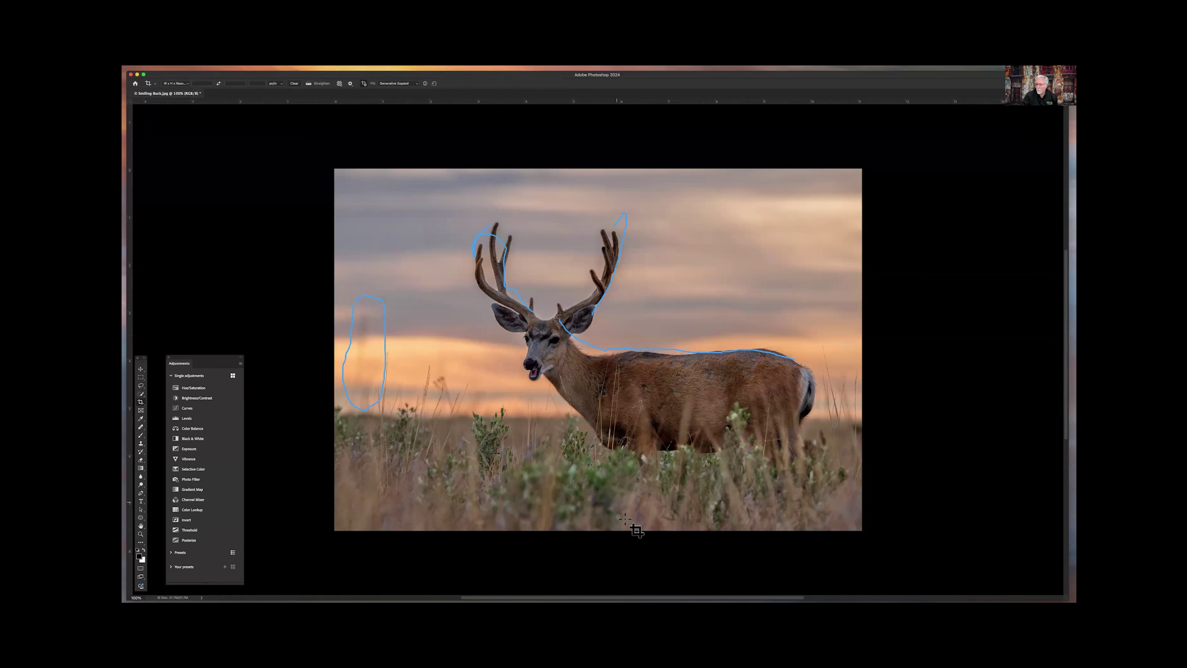
Step: Try tighter crops that cut away more of the foreground grass below the deer
left_click(629, 532)
left_click_drag(598, 530, 599, 515)
key("Return")
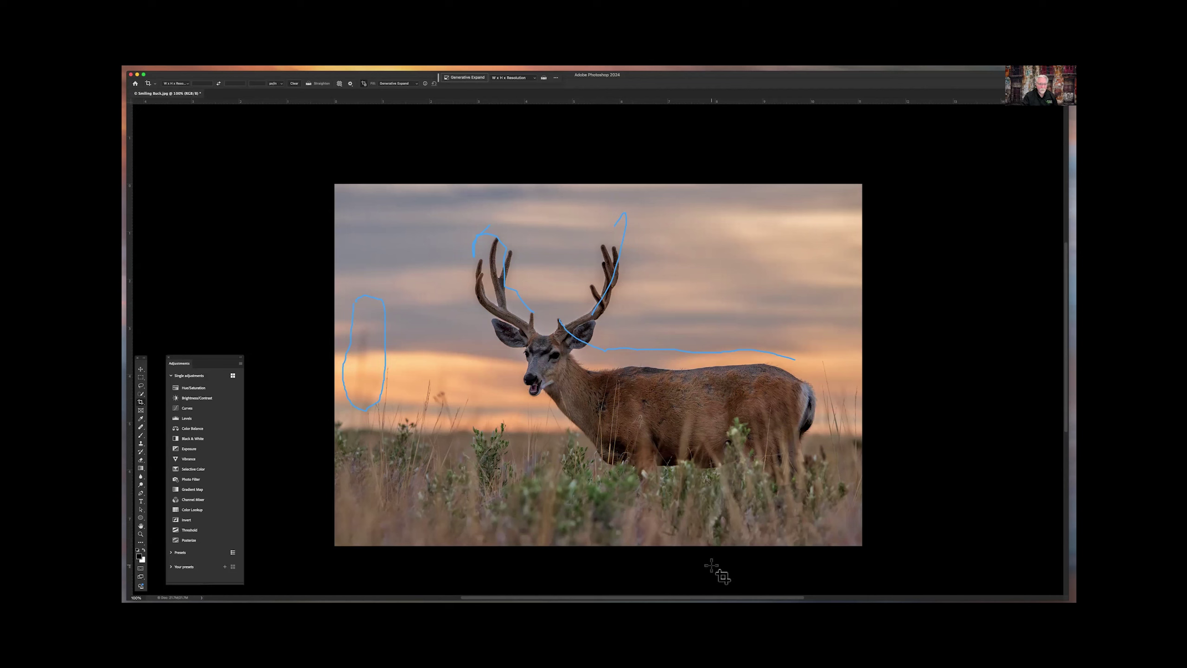
left_click(644, 541)
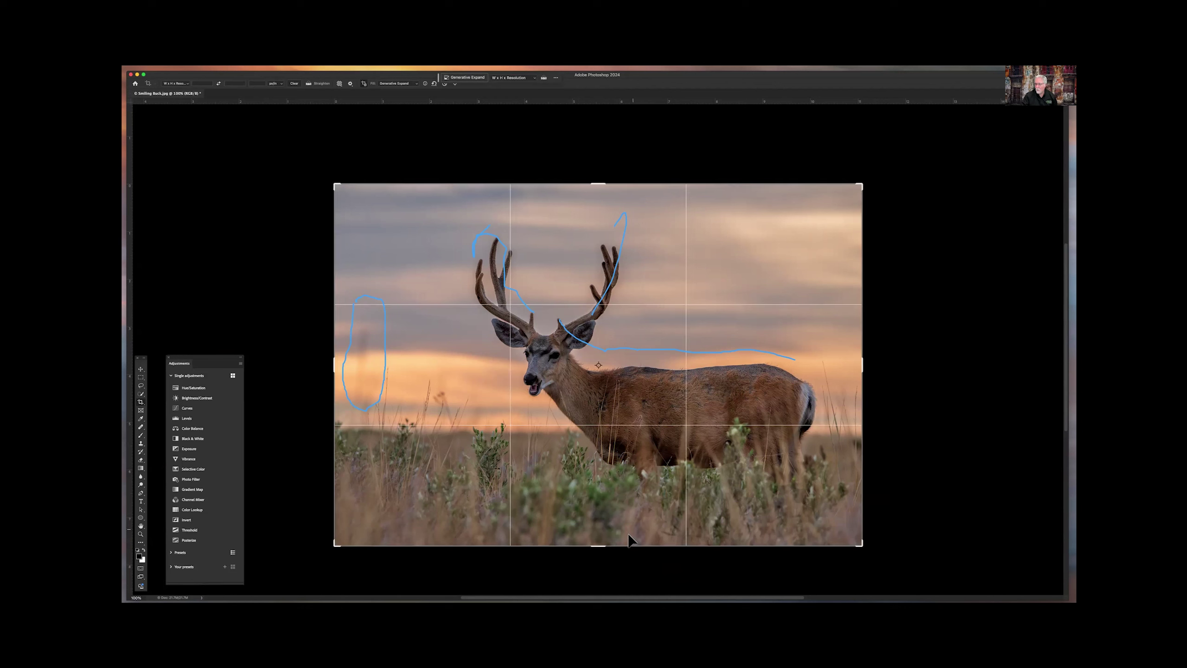
left_click_drag(601, 544, 601, 515)
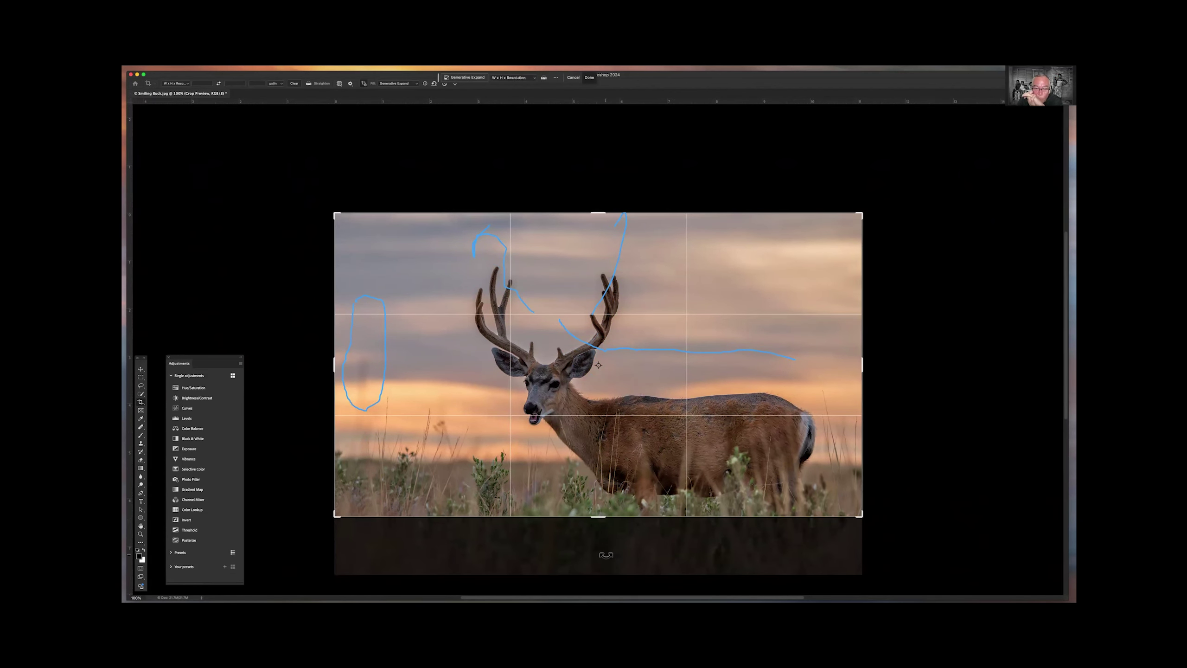
key("Return")
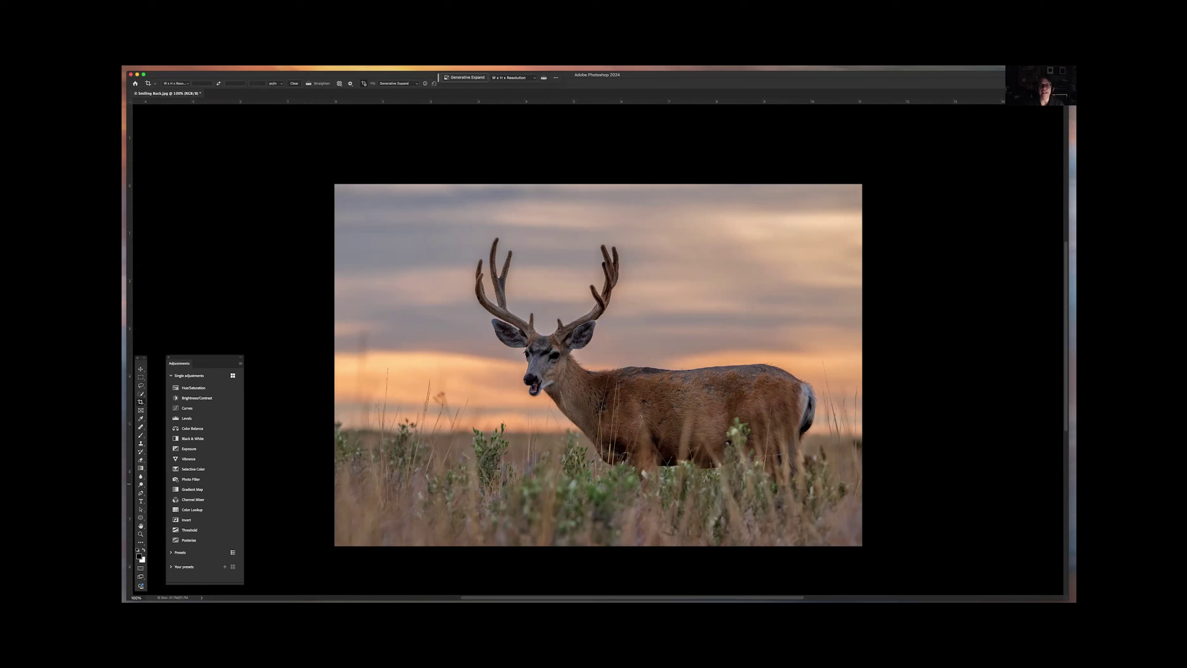
Step: Examine the deer's antlers in the uncropped photo with its brown border, and switch to the Move tool
left_click_drag(487, 241, 493, 302)
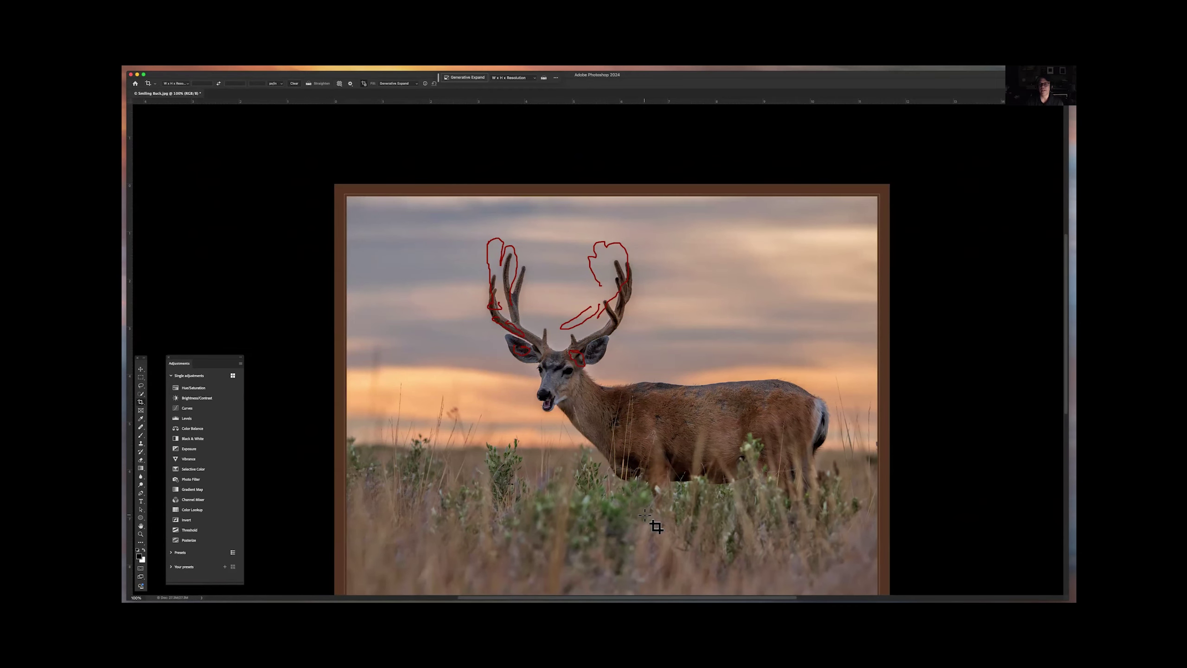
scroll(644, 508, "down", 3)
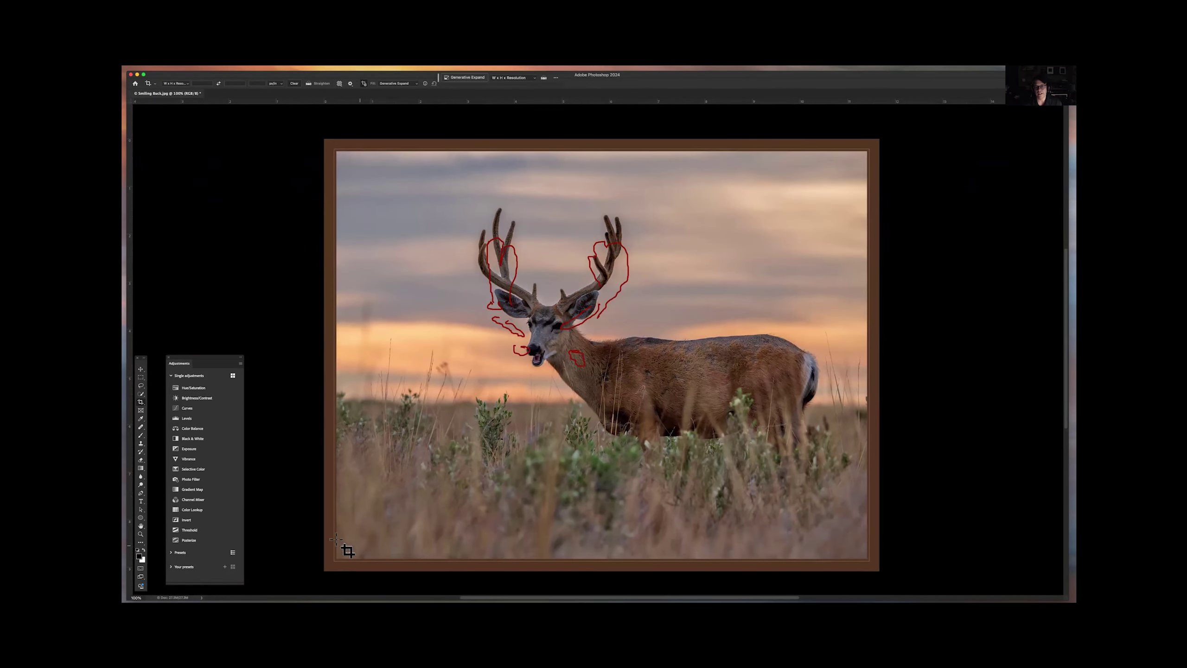
key("v")
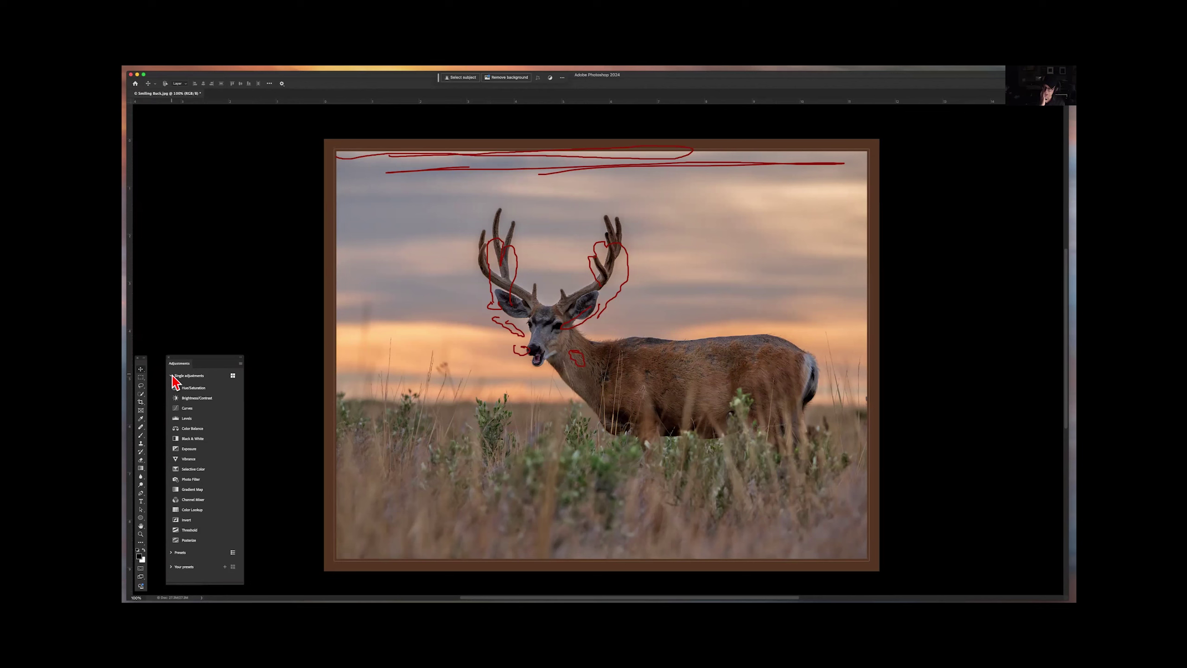
key("Escape")
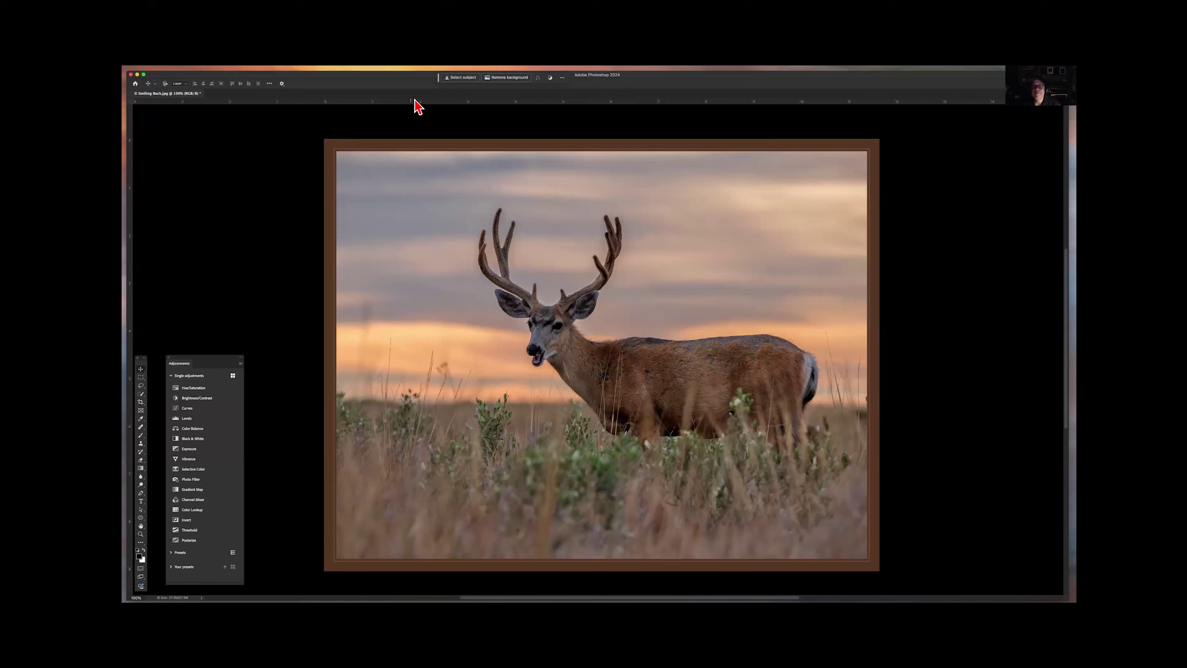
Step: Close the deer photo without saving its changes and open Standing Alone.jpg
left_click(133, 94)
key("super+d")
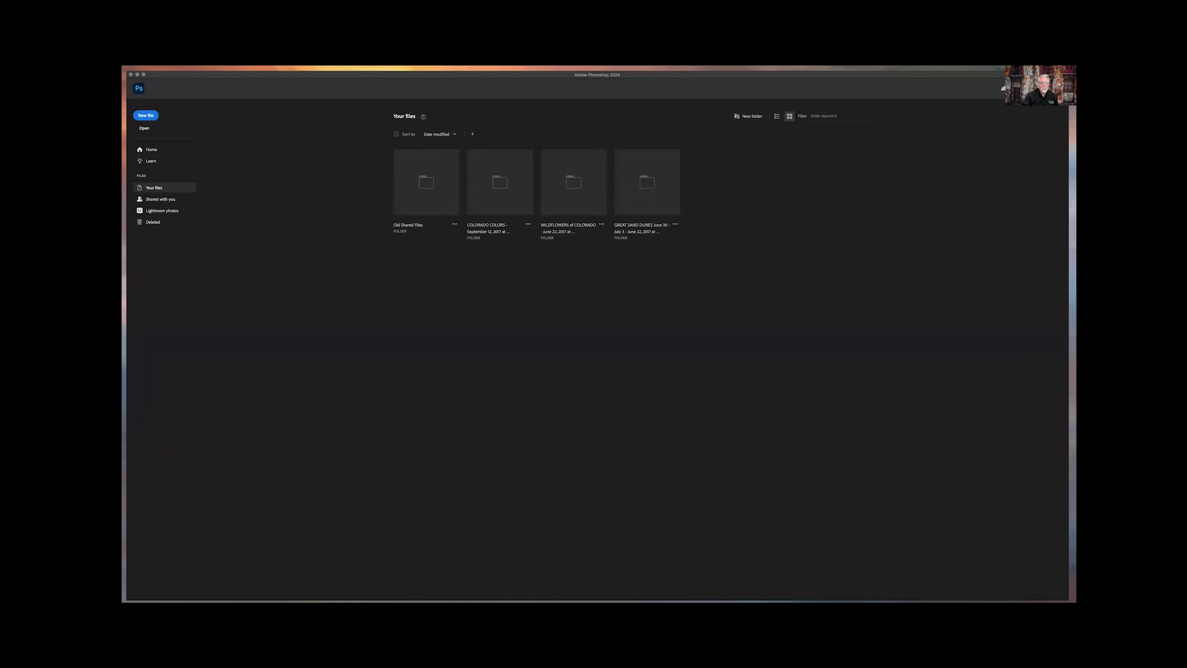
left_click(490, 420)
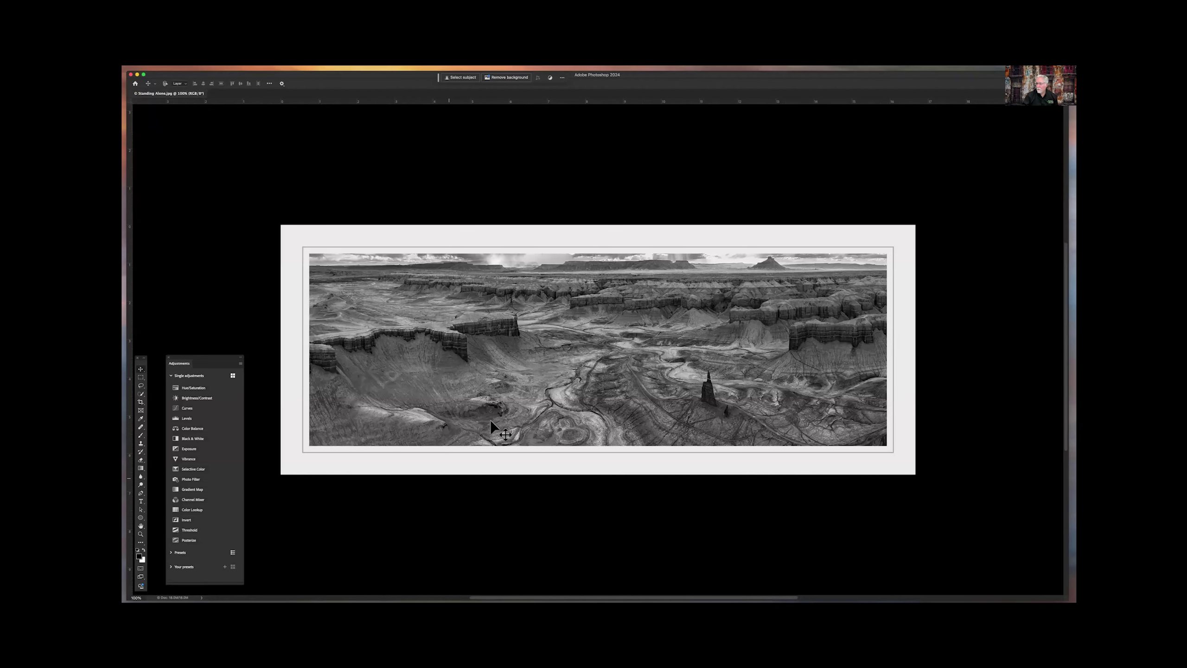
Step: Examine the black-and-white canyon panorama and its white border at a slightly larger magnification
scroll(510, 386, "up", 3)
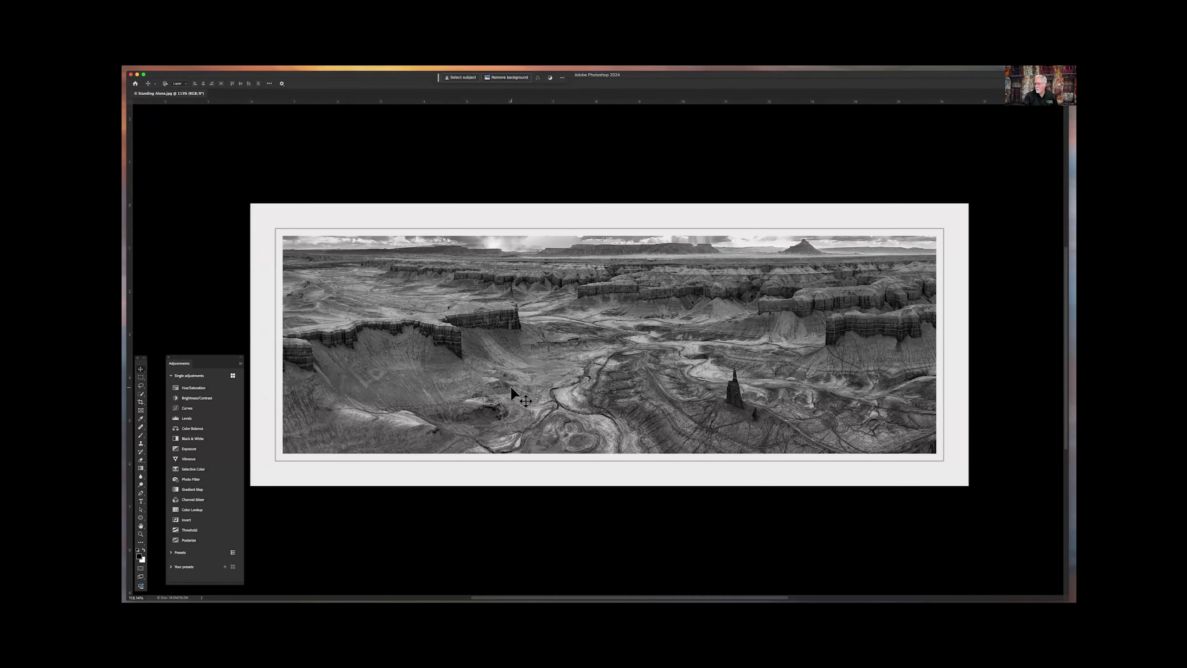
scroll(510, 386, "up", 1)
scroll(511, 387, "left", 2)
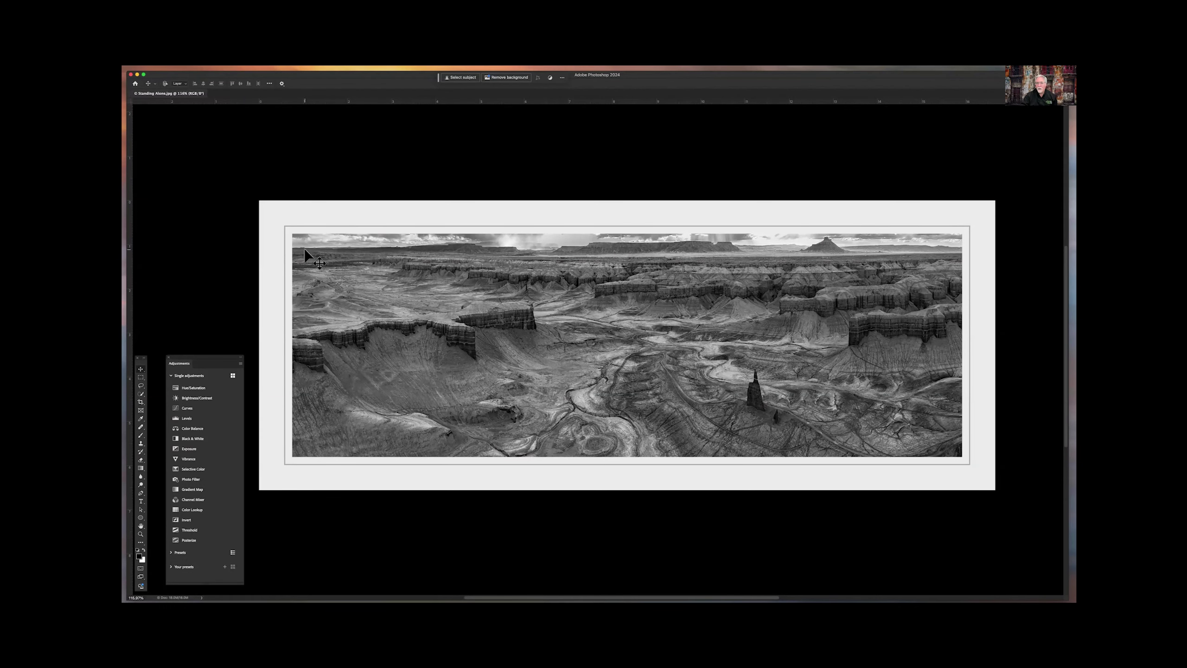
Step: Close the canyon panorama and inspect the layered red rock photo, Stretch Marks.jpg, at high magnification
left_click(133, 94)
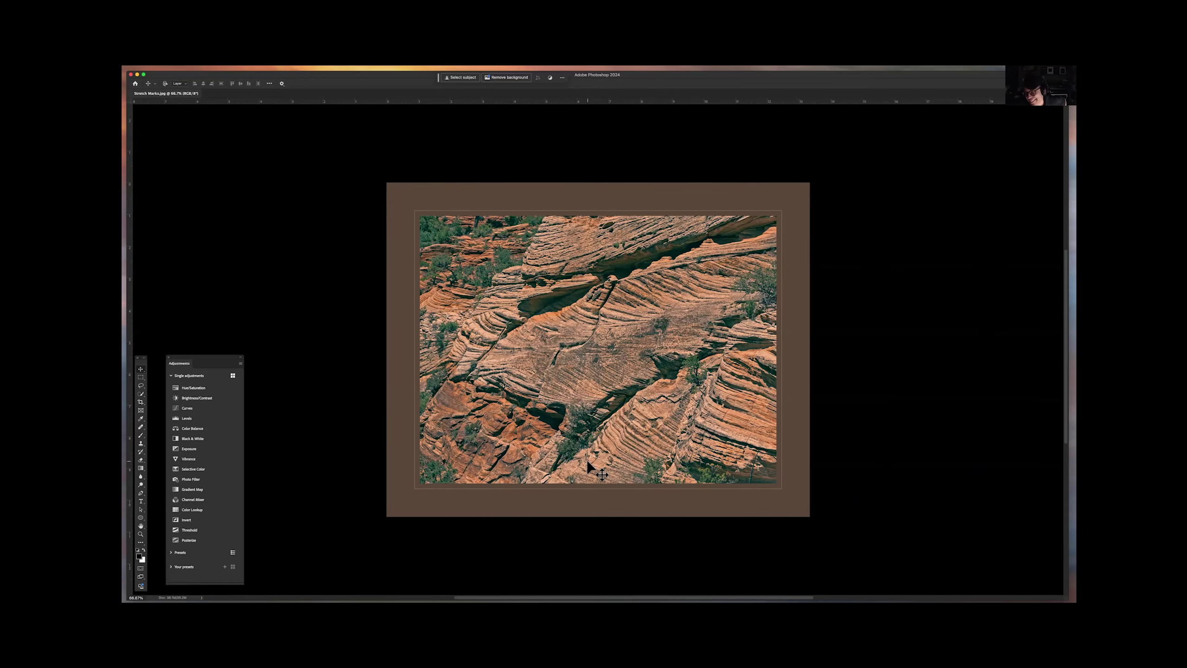
scroll(587, 460, "up", 5)
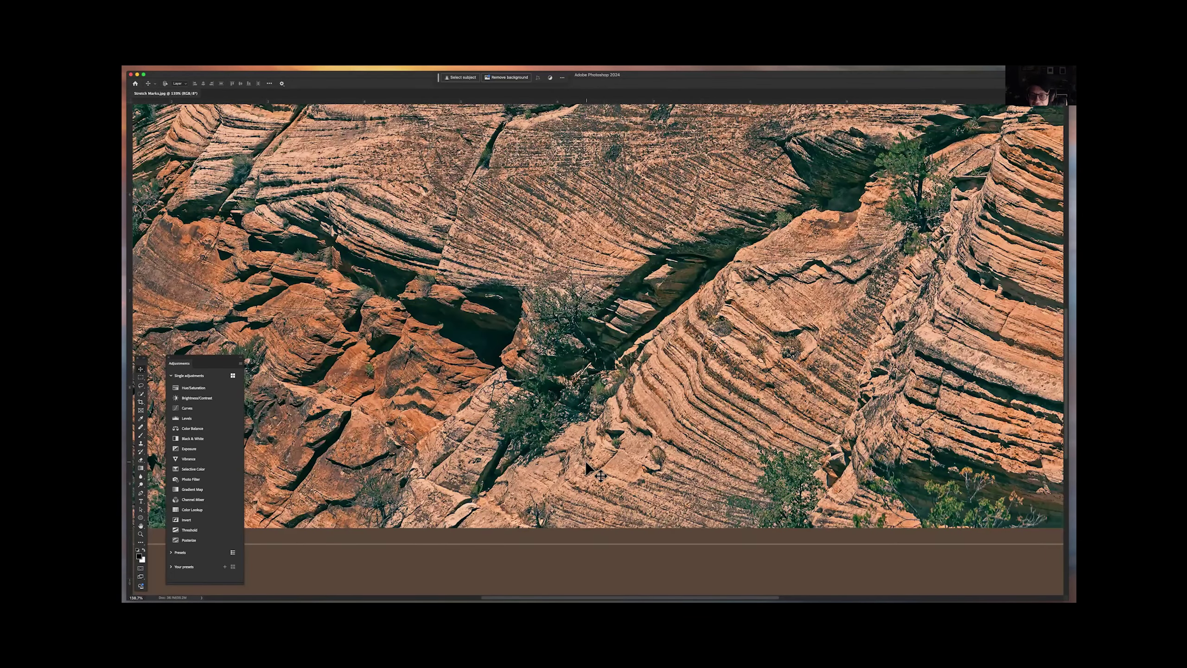
scroll(587, 460, "up", 2)
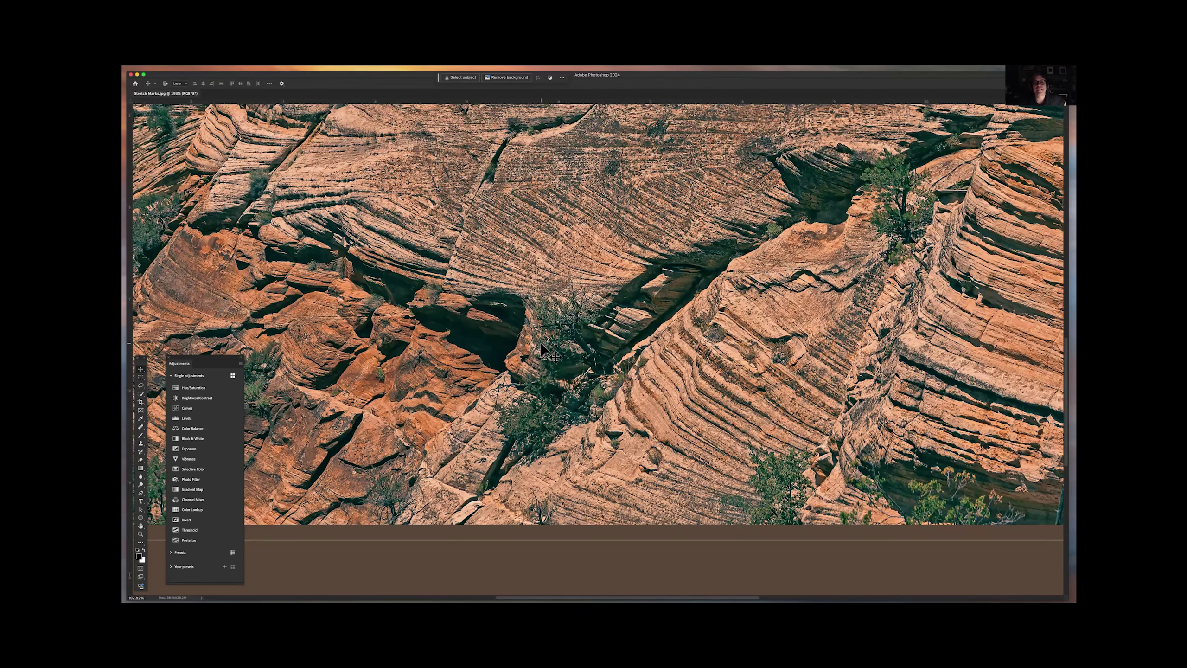
Step: View the whole red rock photo together with its brown border
scroll(545, 346, "down", 2)
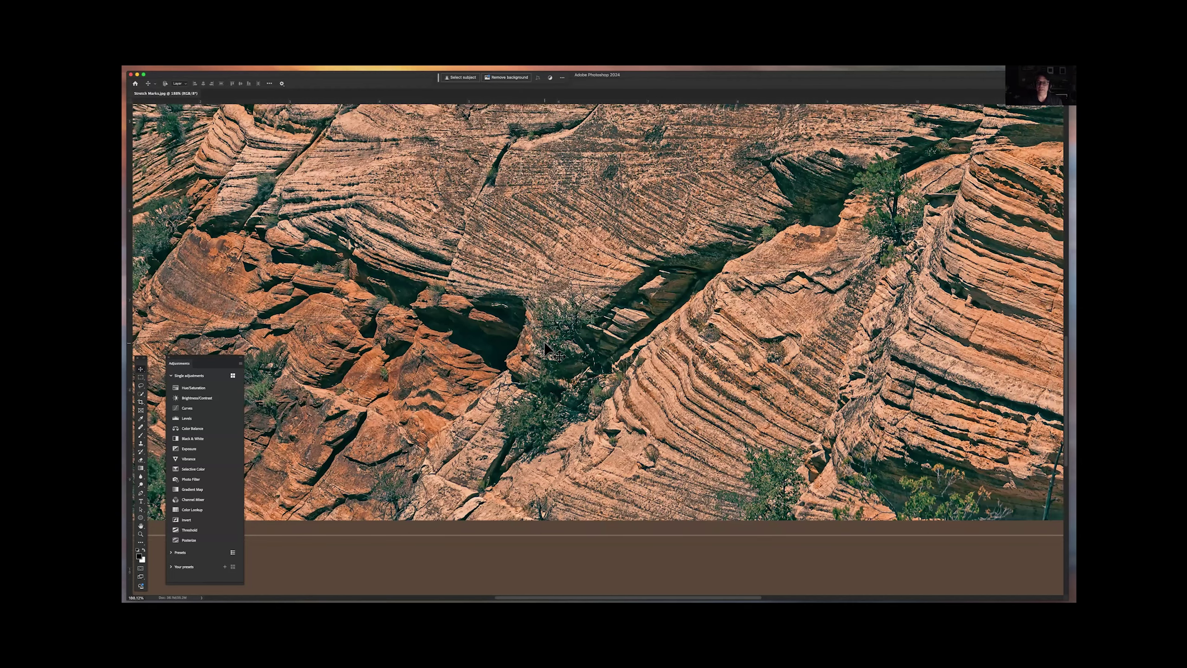
scroll(544, 346, "down", 3)
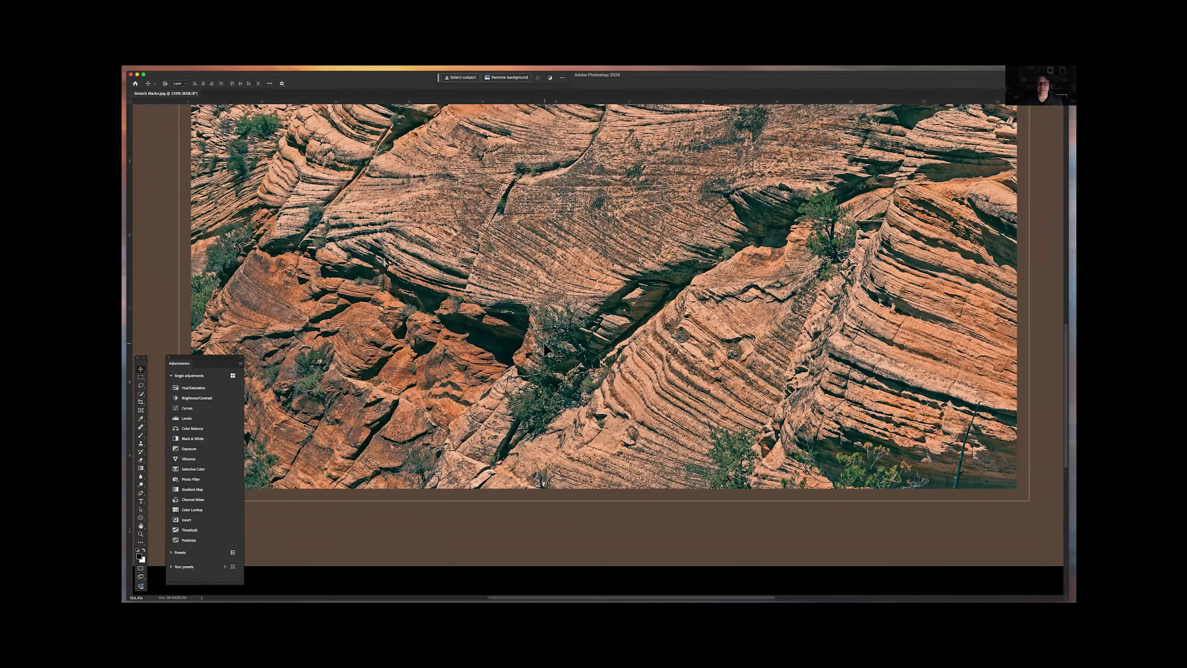
scroll(563, 422, "down", 2)
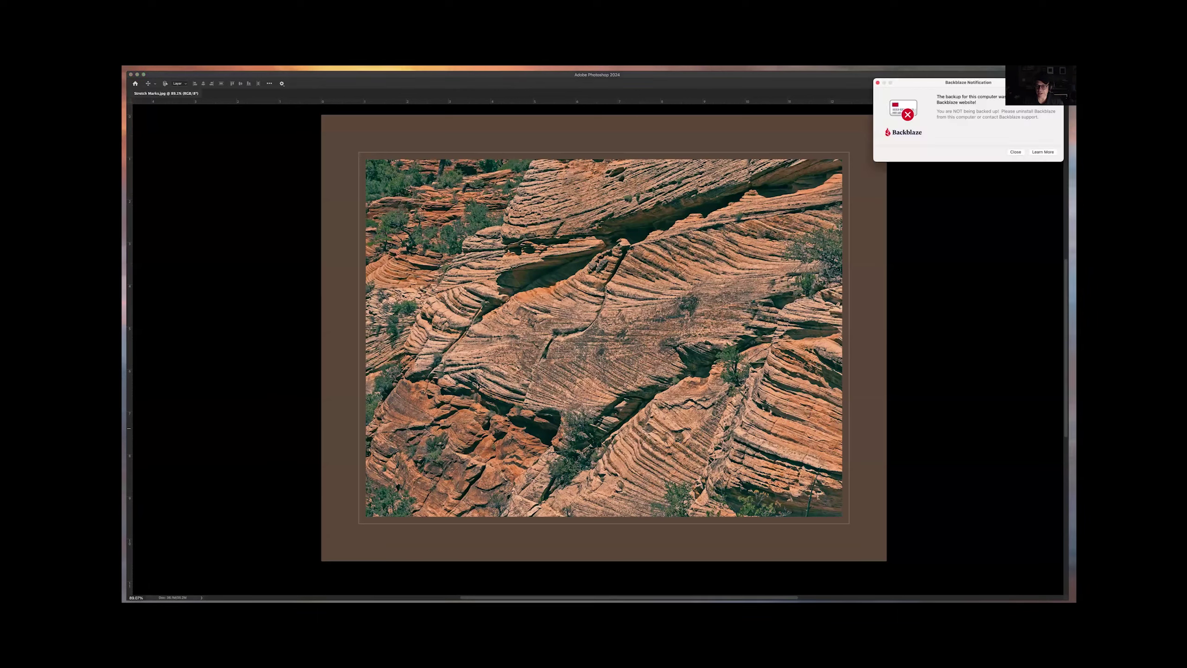
left_click(249, 437)
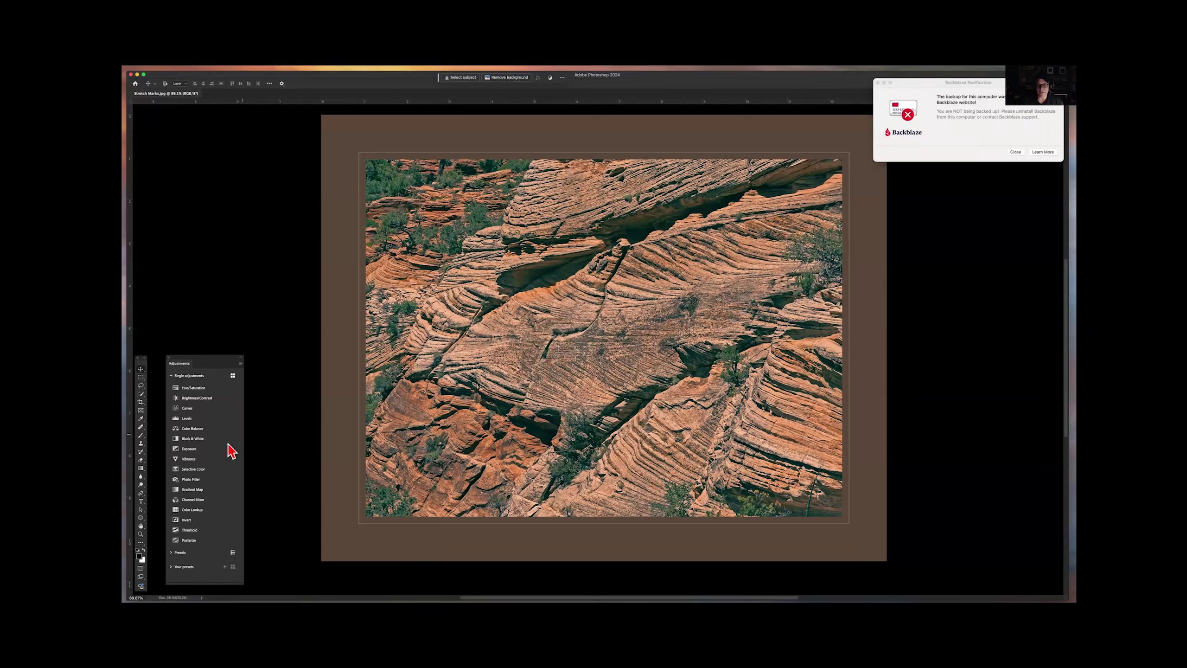
Step: Try correcting the red rock photo's color cast with a Levels adjustment sampled from the dark crevices, and undo the adjustment
left_click(140, 420)
left_click(183, 418)
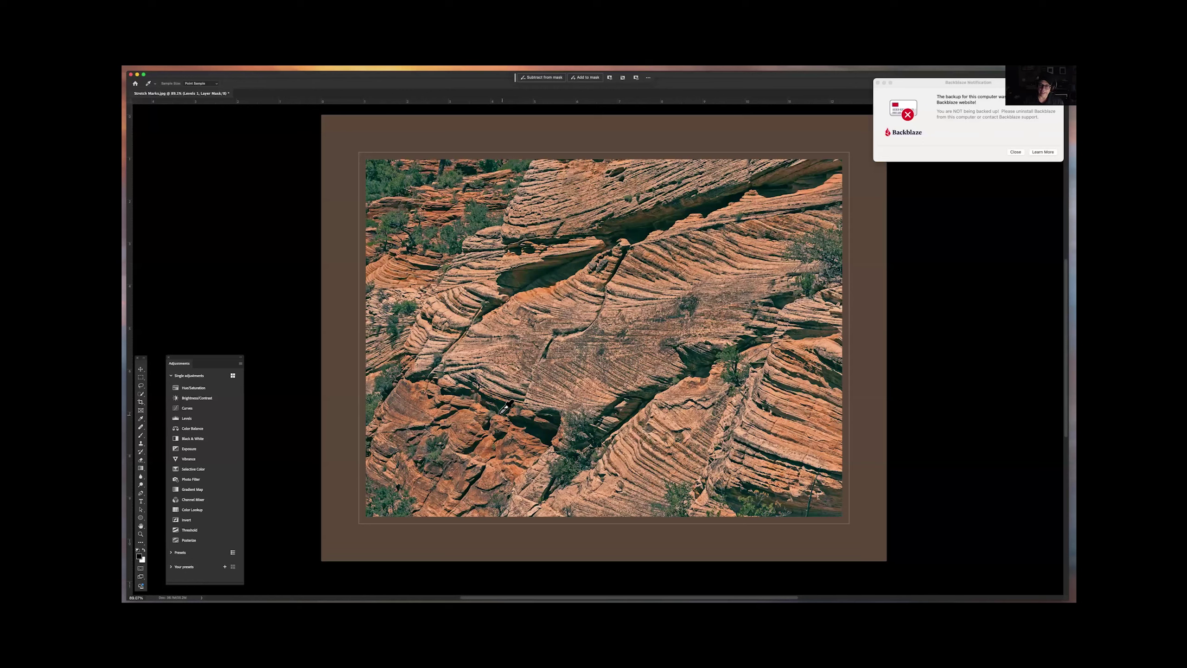
left_click(492, 415)
key("super+z")
left_click(550, 432)
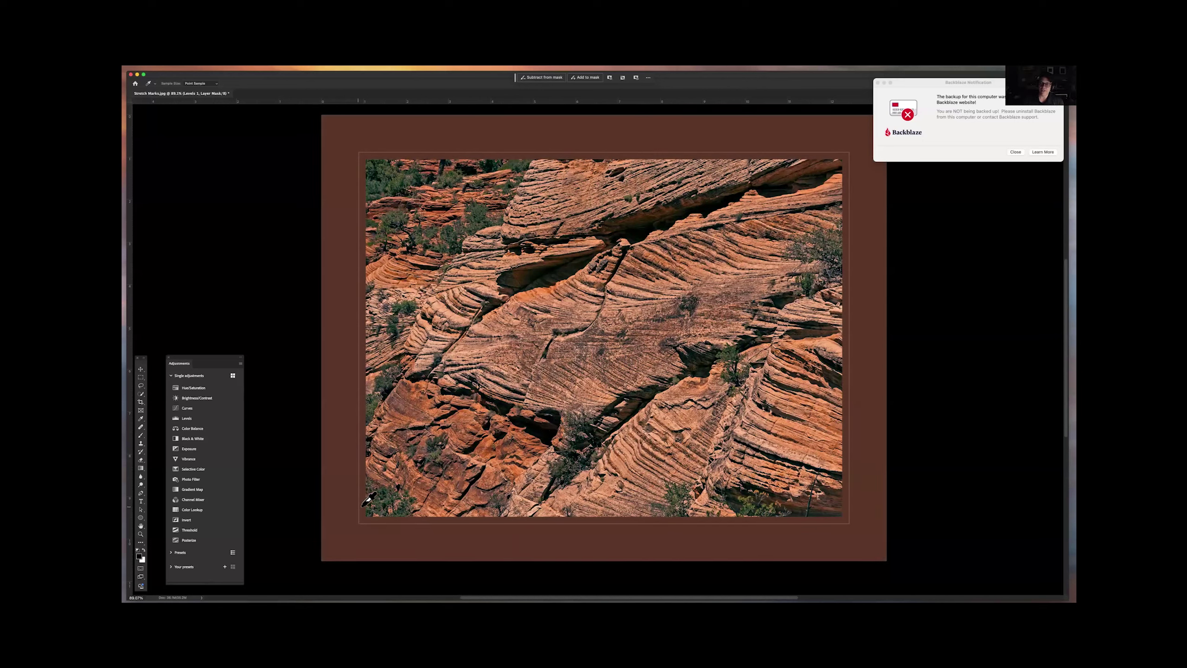
key("super+z")
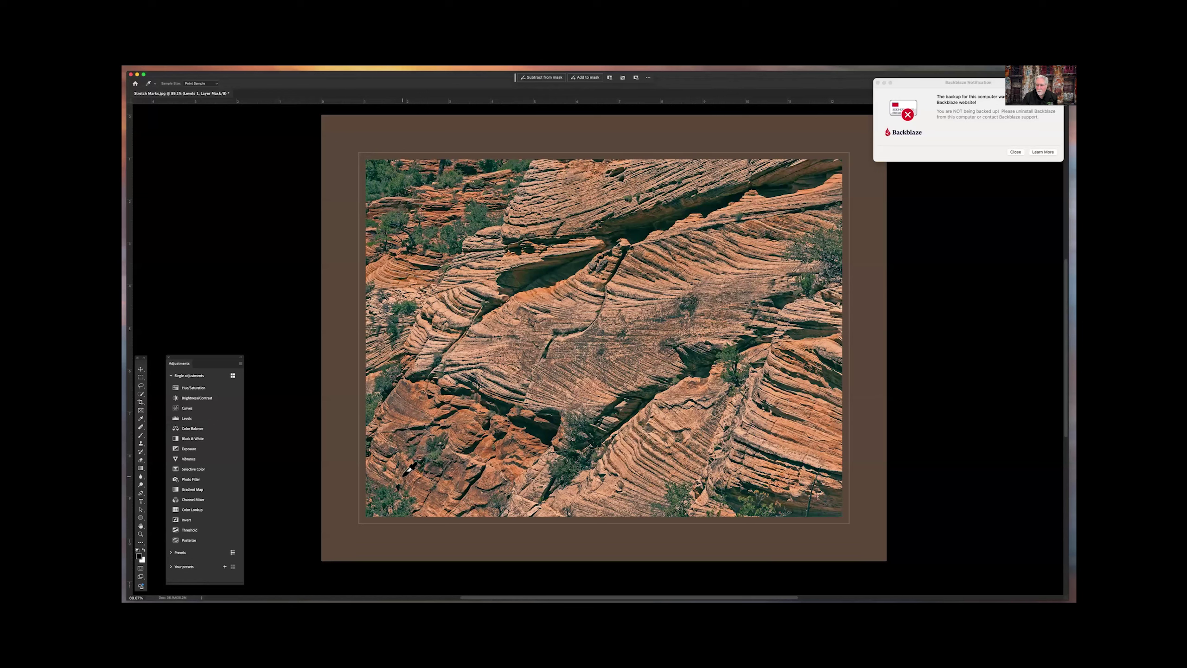
left_click(551, 433)
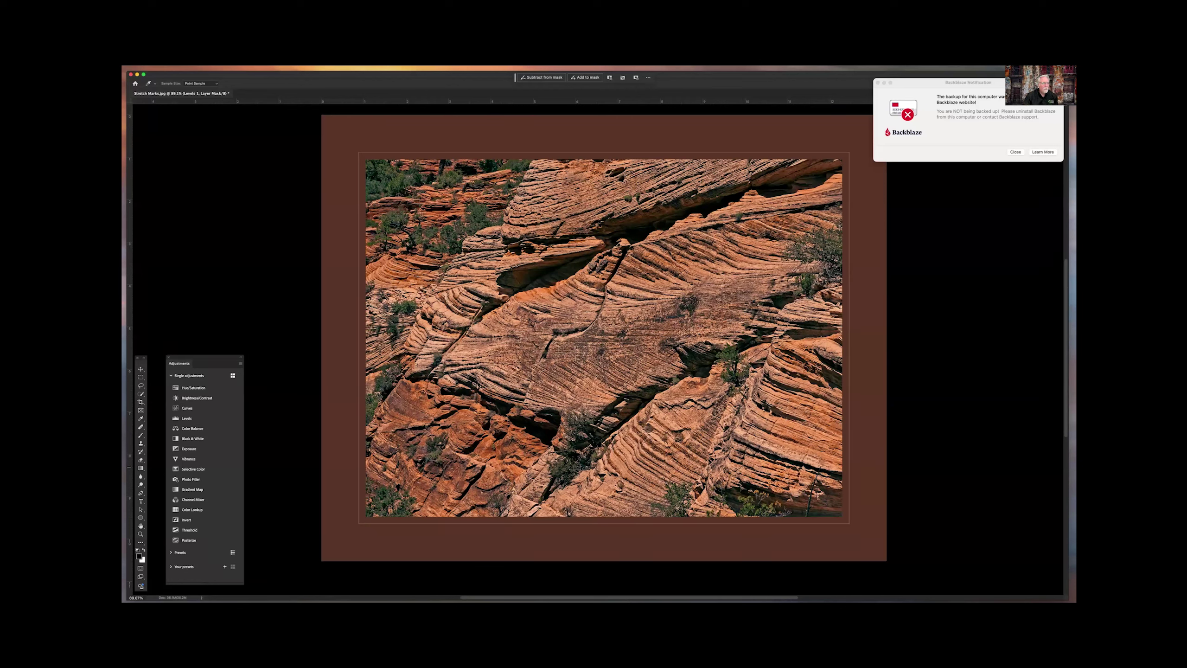
key("super+z")
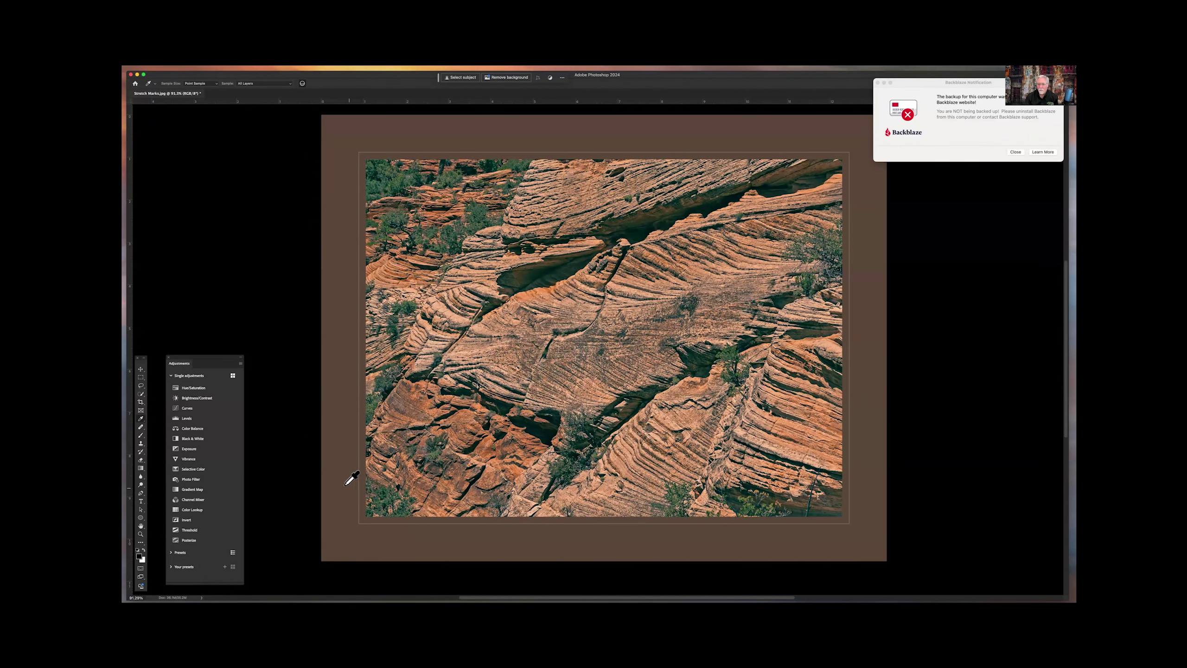
Step: Try a Black & White adjustment on the red rock photo and undo it
scroll(297, 487, "up", 1)
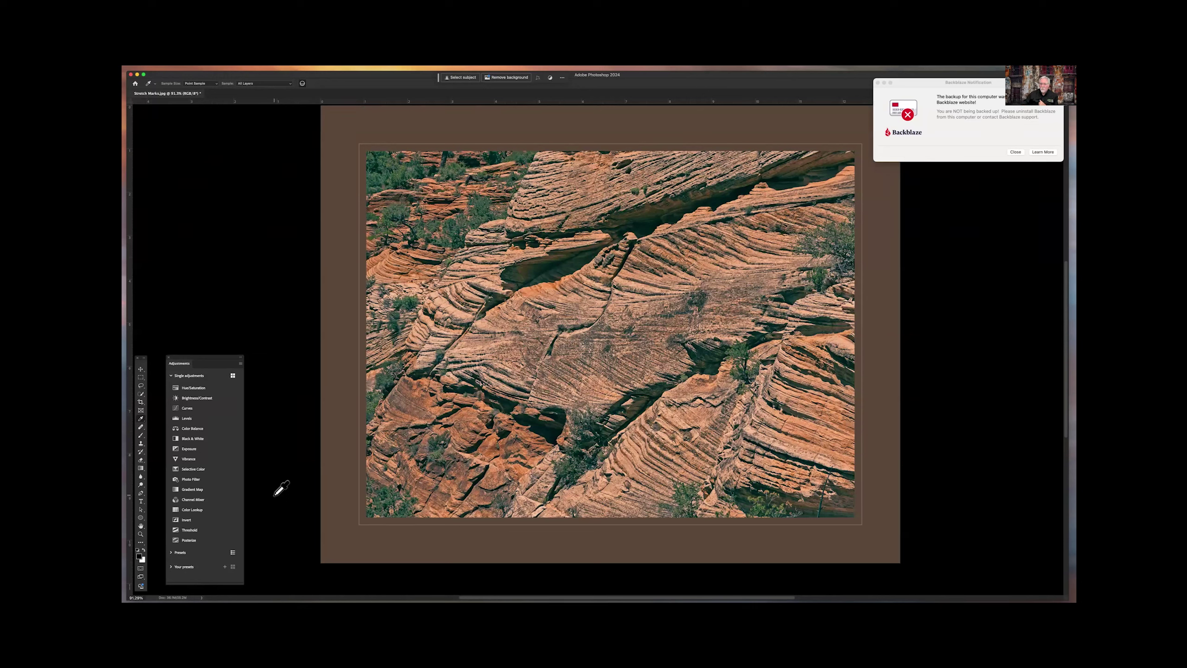
left_click(191, 438)
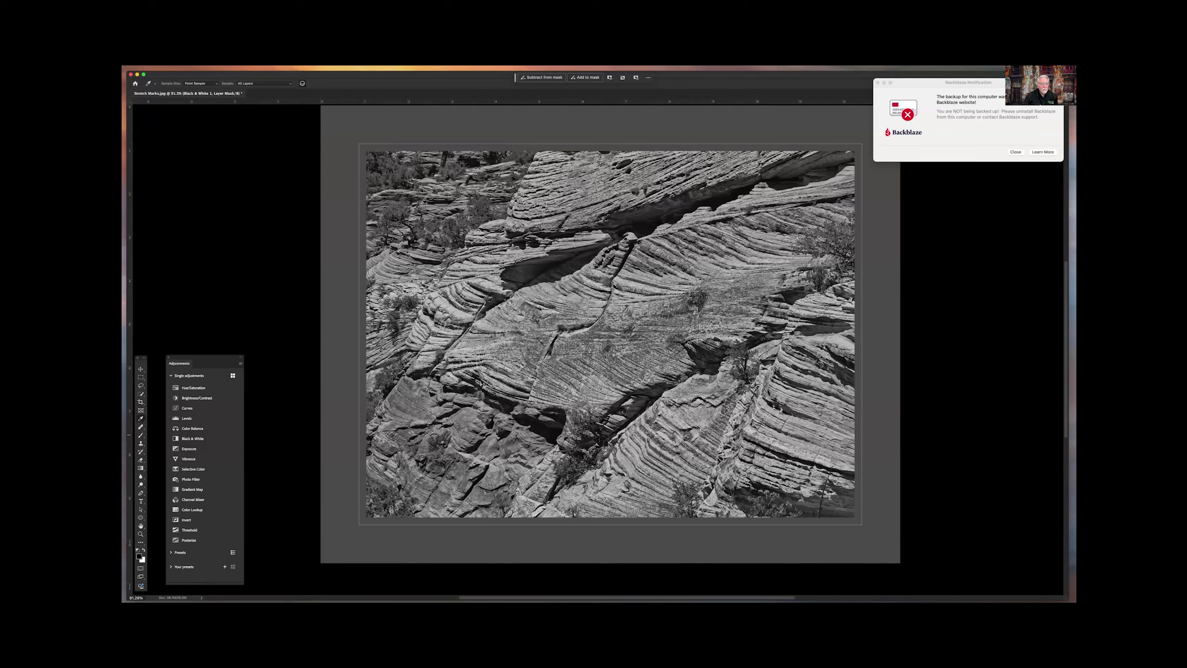
key("super+z")
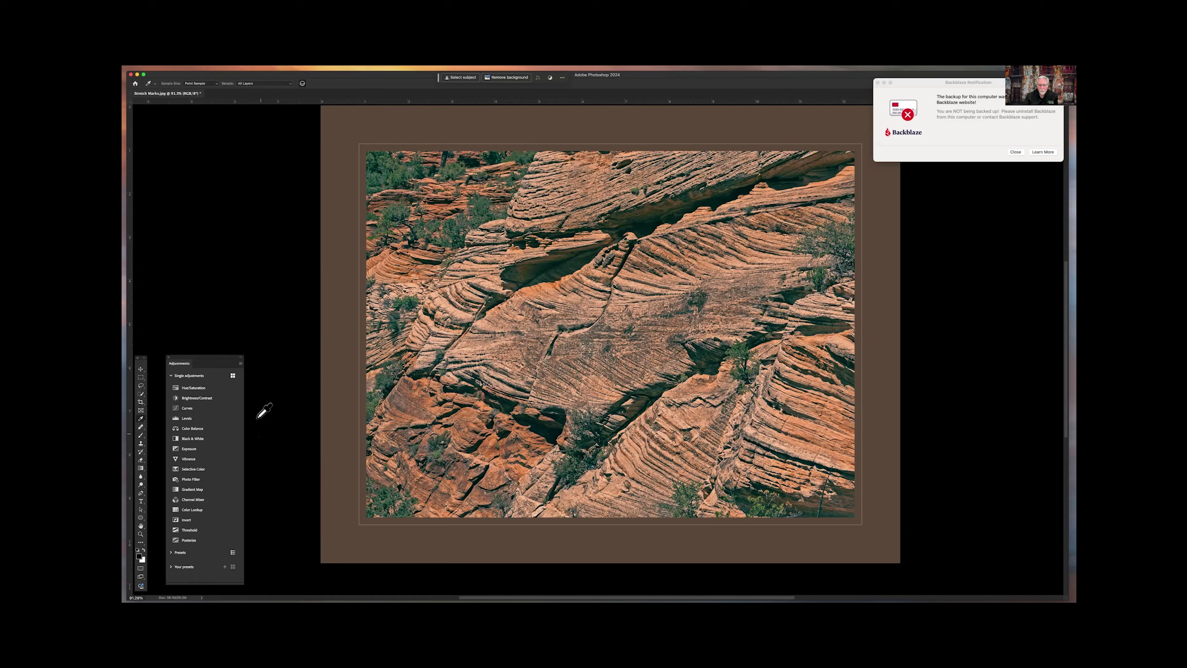
Step: Close Stretch Marks.jpg without saving its changes and open Sunrise Splendor.jpg
left_click(141, 369)
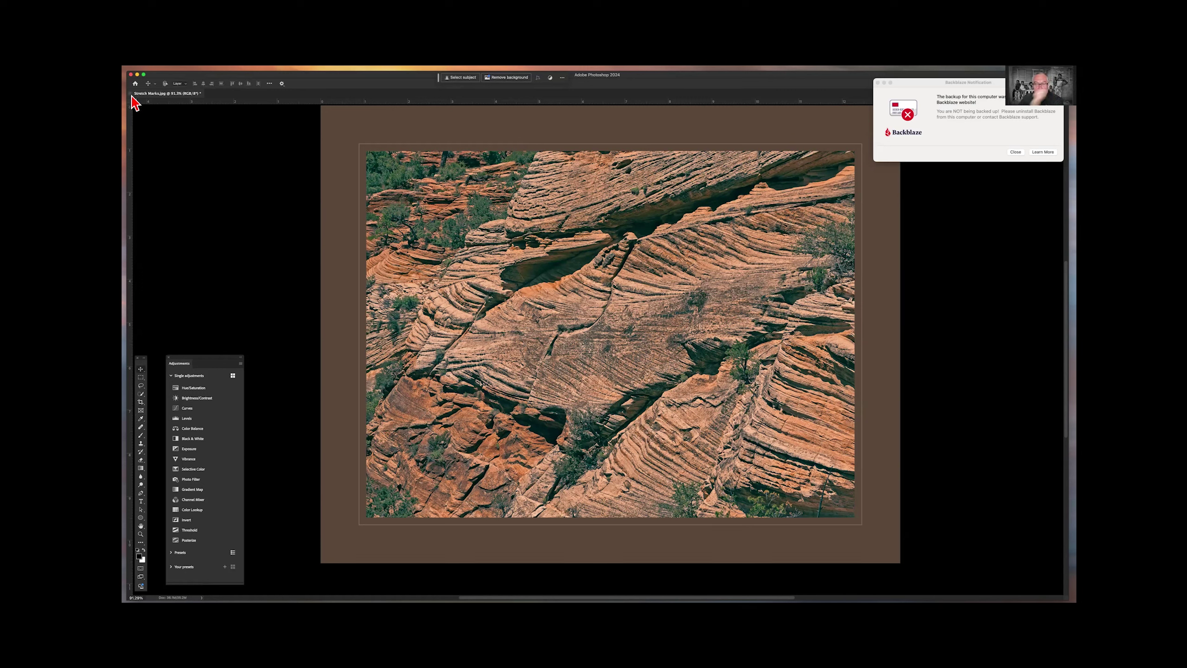
left_click(131, 94)
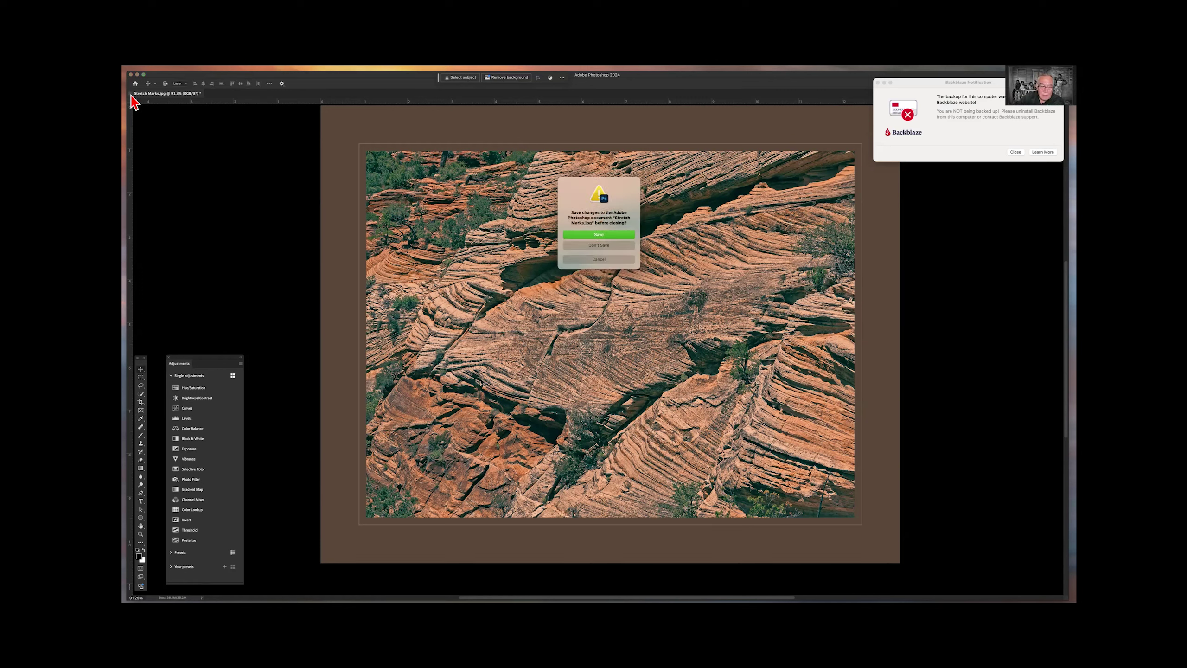
left_click(590, 246)
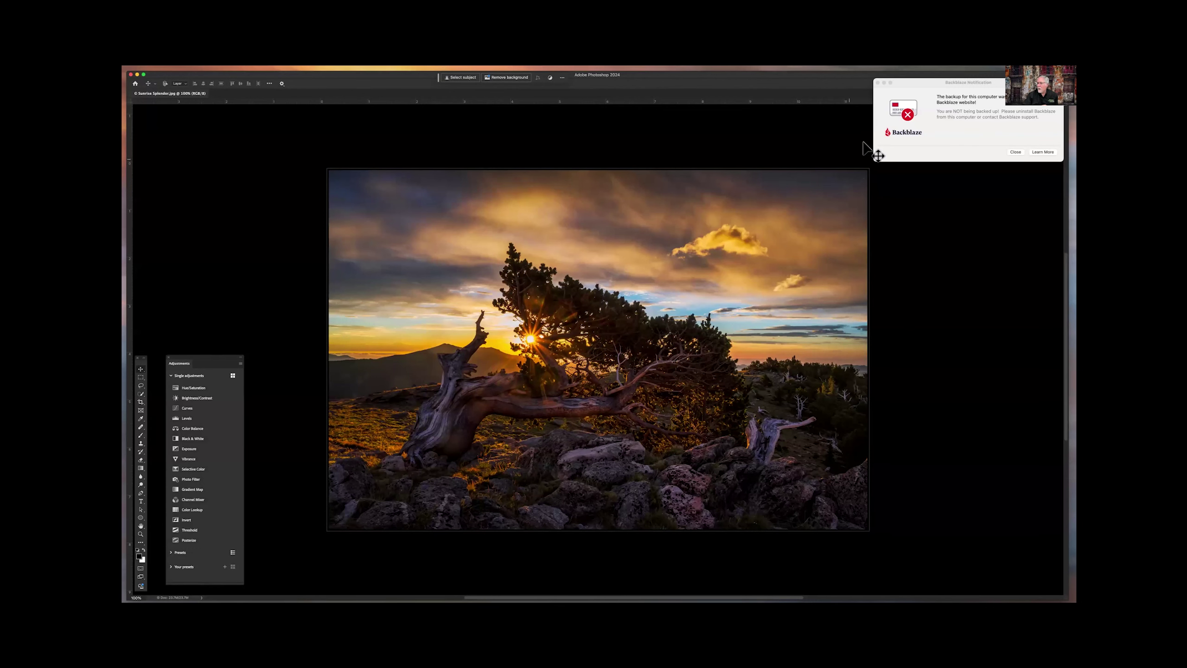
Step: Dismiss the Backblaze notification and view the whole sunrise photo at a slightly smaller magnification
left_click(878, 82)
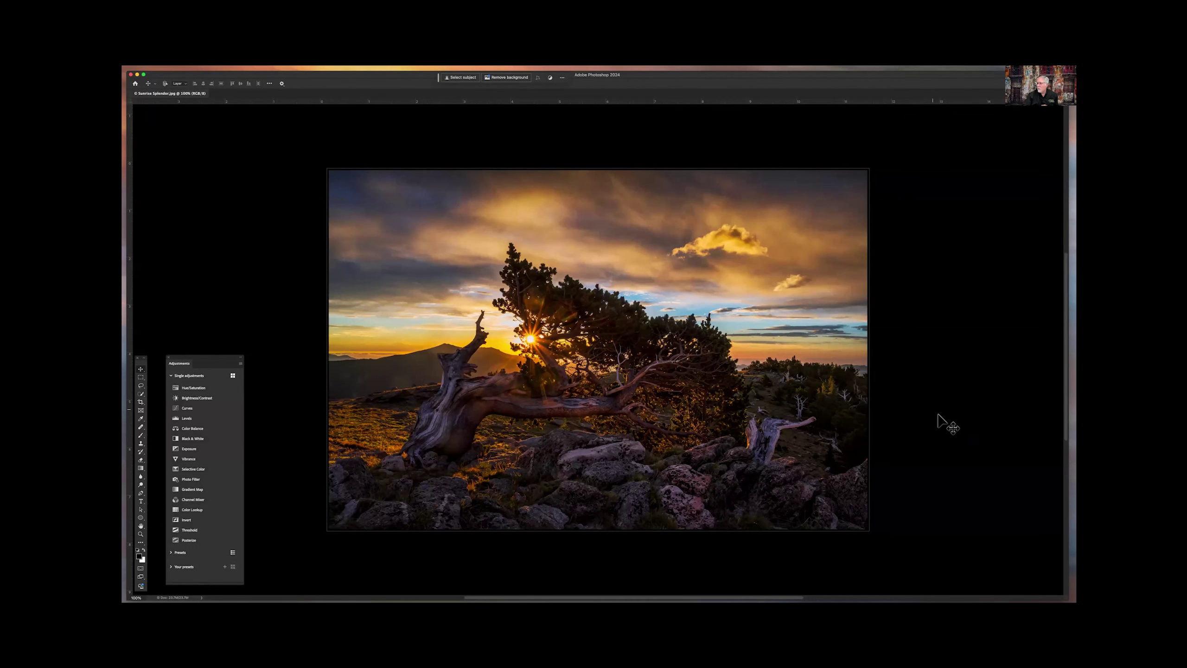
scroll(955, 471, "down", 2)
scroll(954, 470, "up", 2)
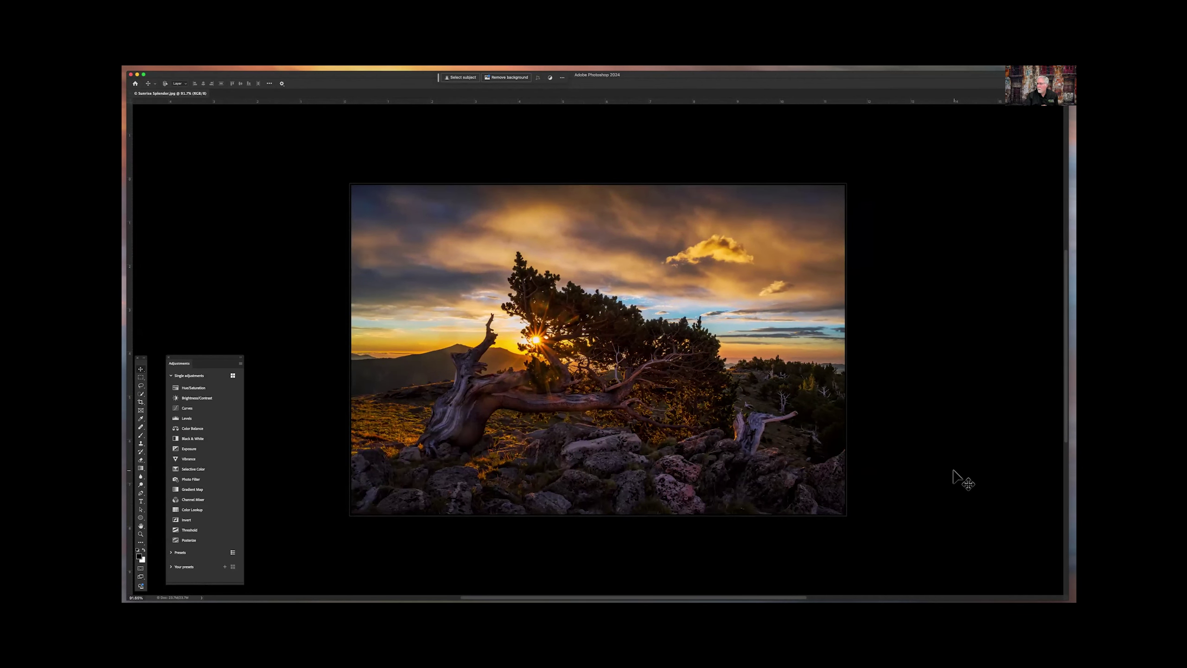
scroll(954, 470, "up", 1)
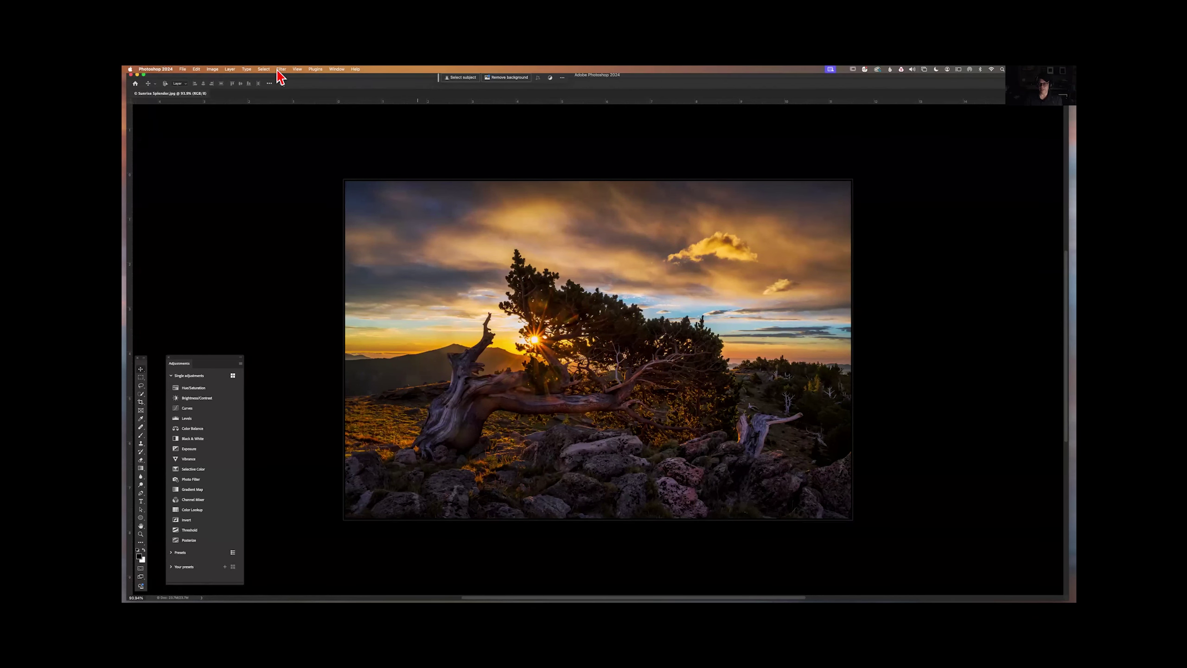
Step: Try flipping the sunrise photo's canvas vertically and horizontally, undoing each flip
left_click(213, 68)
mouse_move(240, 135)
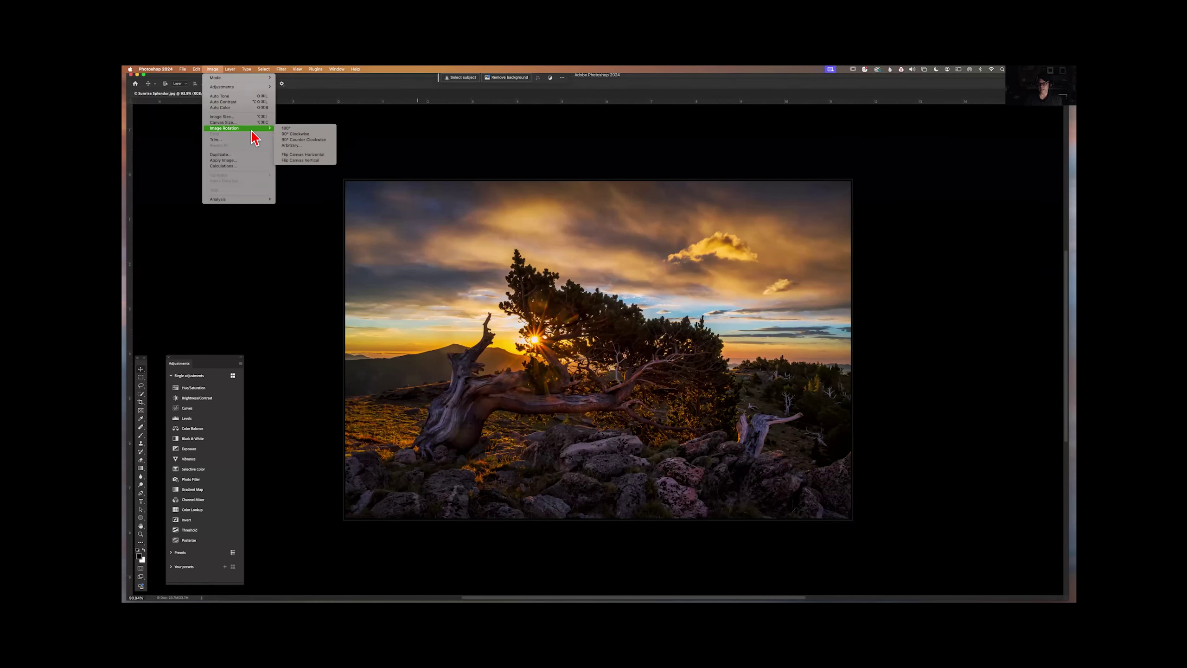
left_click(313, 165)
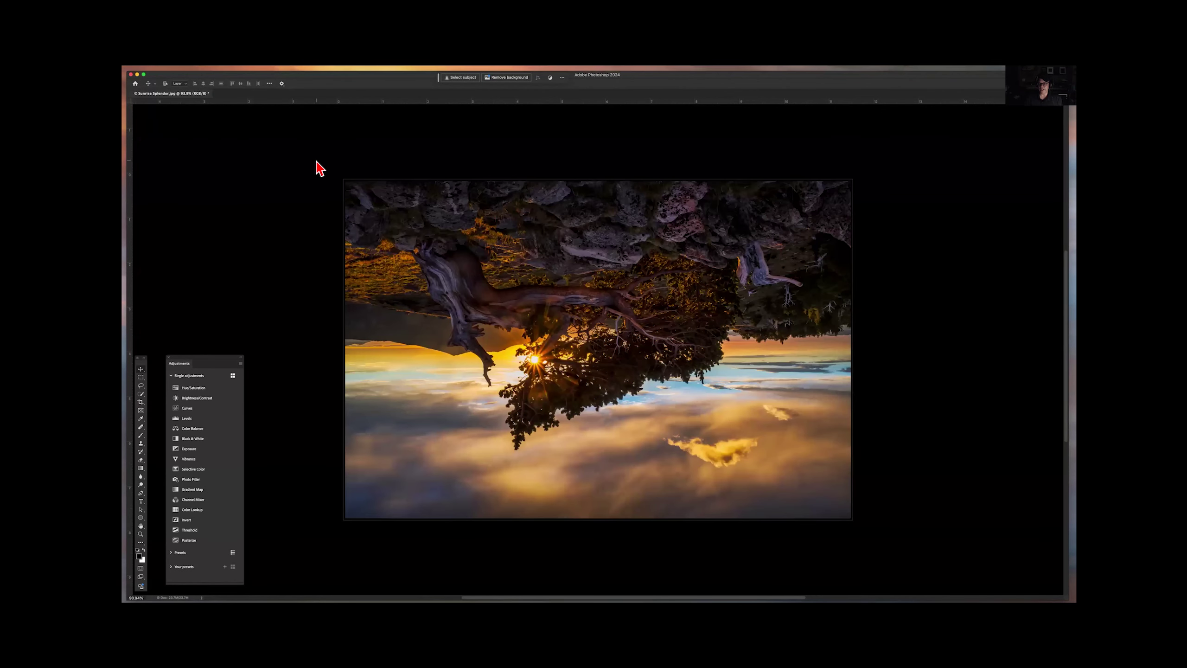
key("super+z")
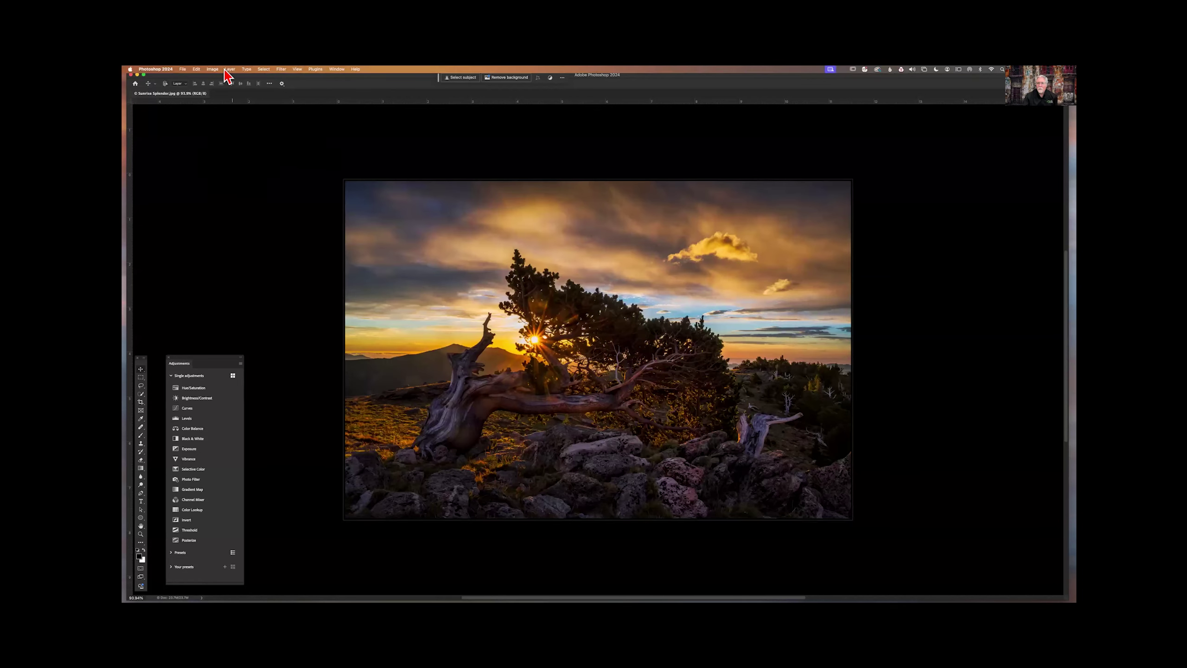
left_click(213, 69)
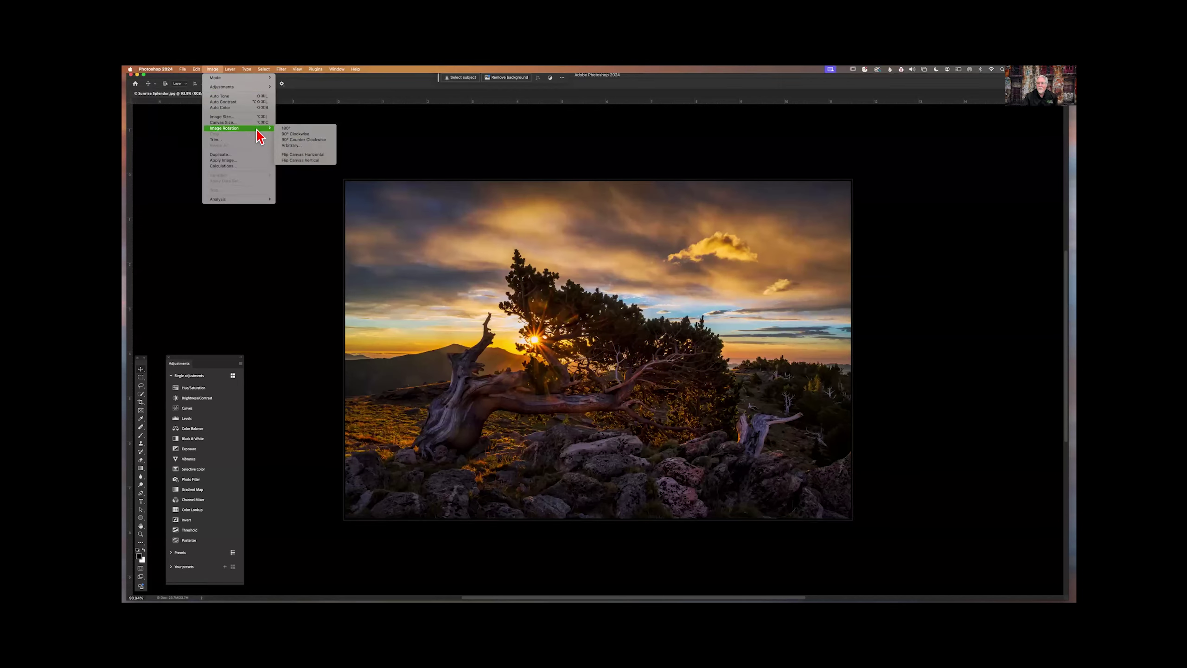
left_click(177, 297)
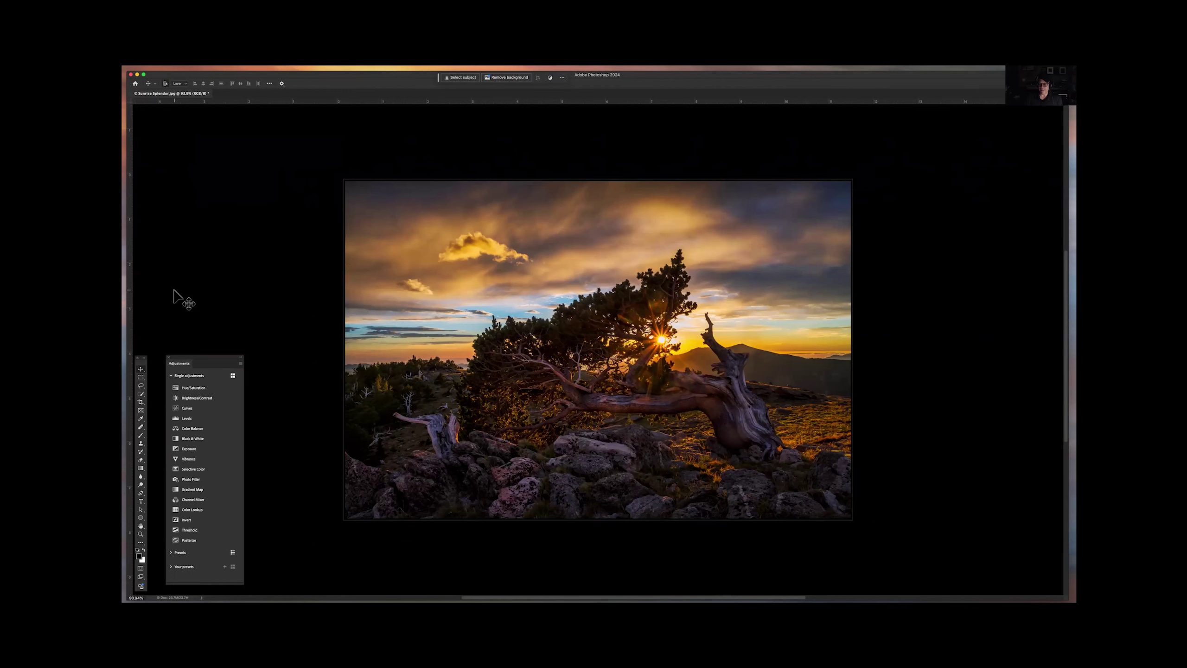
key("super+z")
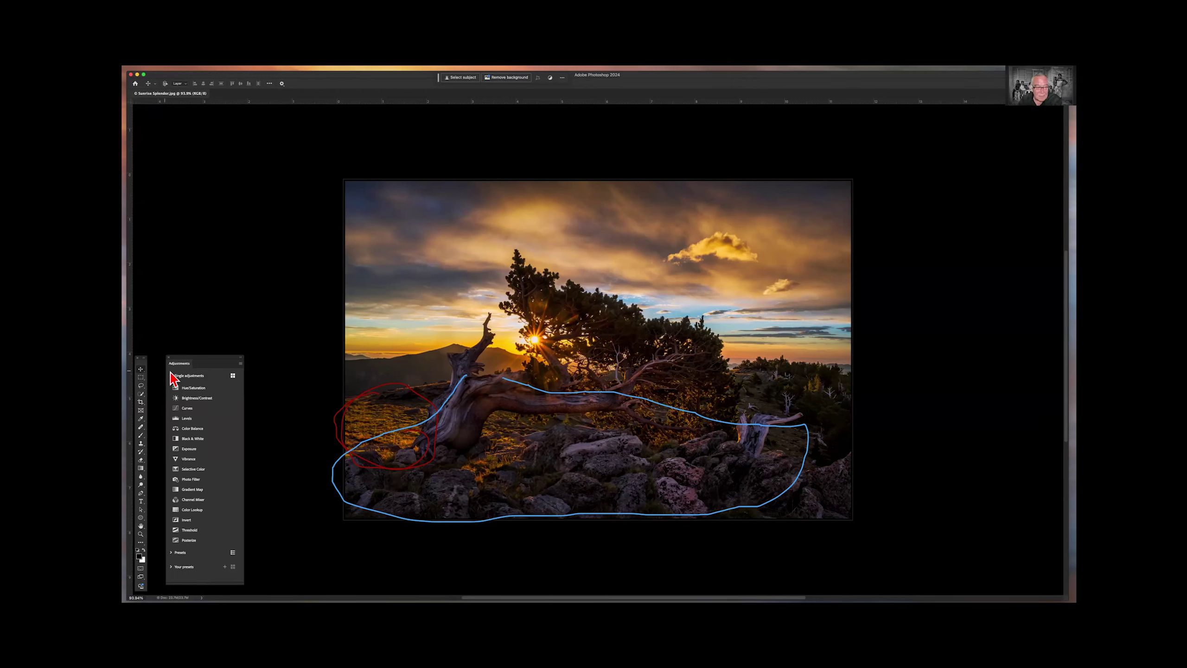
Step: Clear the existing annotations, circle the dark patch beside the stump at the sunrise photo's right edge, and erase the markings
key("Escape")
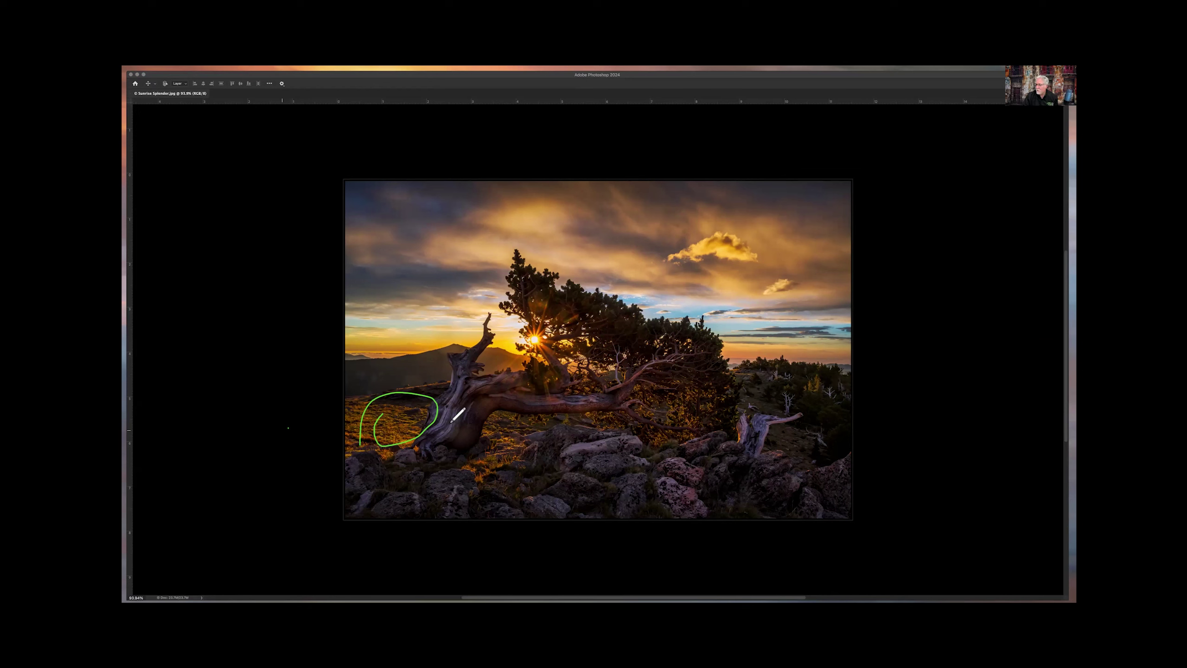
mouse_move(842, 410)
left_mouse_down()
mouse_move(817, 401)
mouse_move(812, 425)
left_mouse_up()
mouse_move(825, 454)
left_mouse_down()
mouse_move(856, 443)
mouse_move(845, 407)
left_mouse_up()
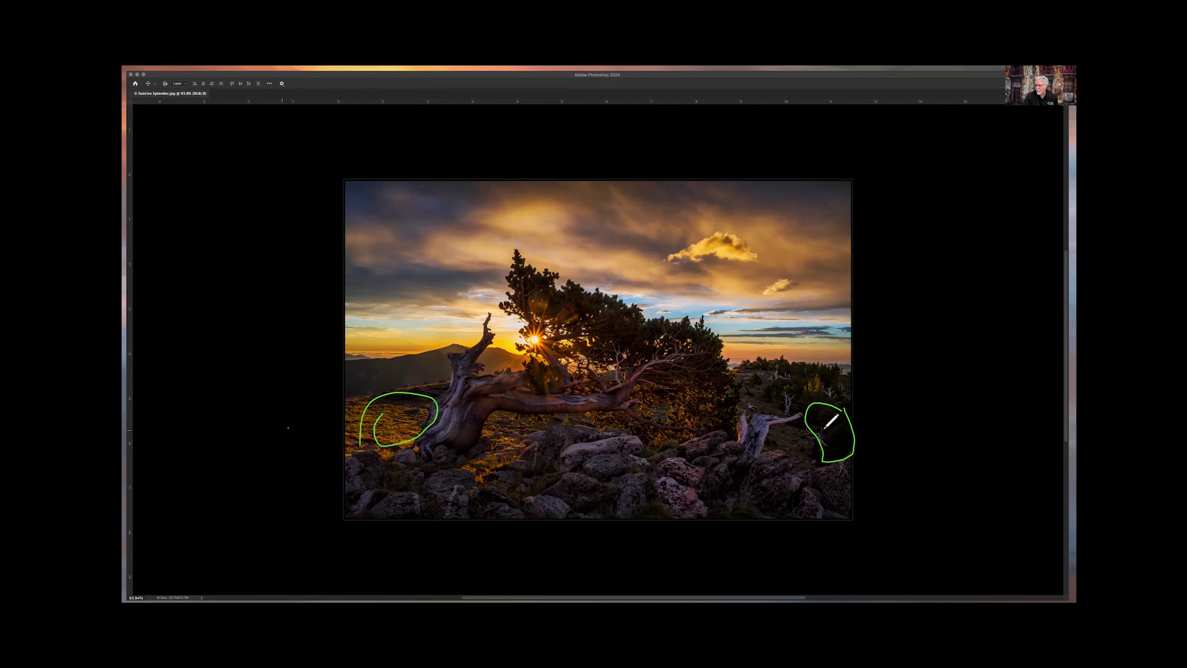
mouse_move(821, 431)
left_mouse_down()
mouse_move(822, 446)
mouse_move(835, 434)
left_mouse_up()
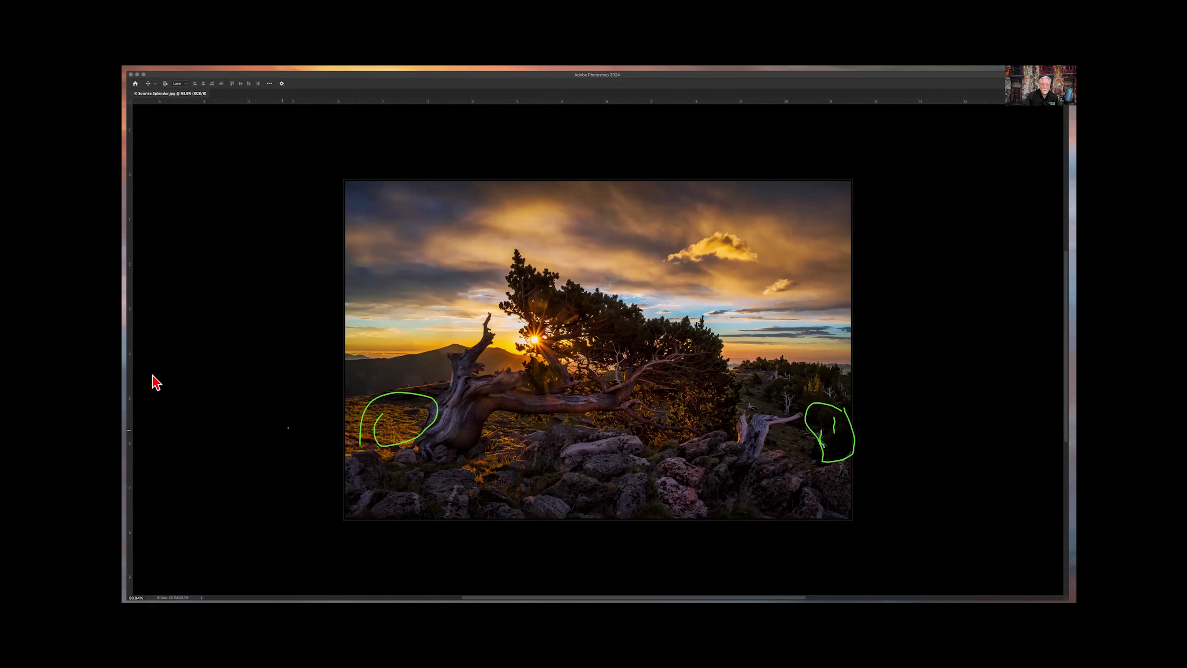
key("Escape")
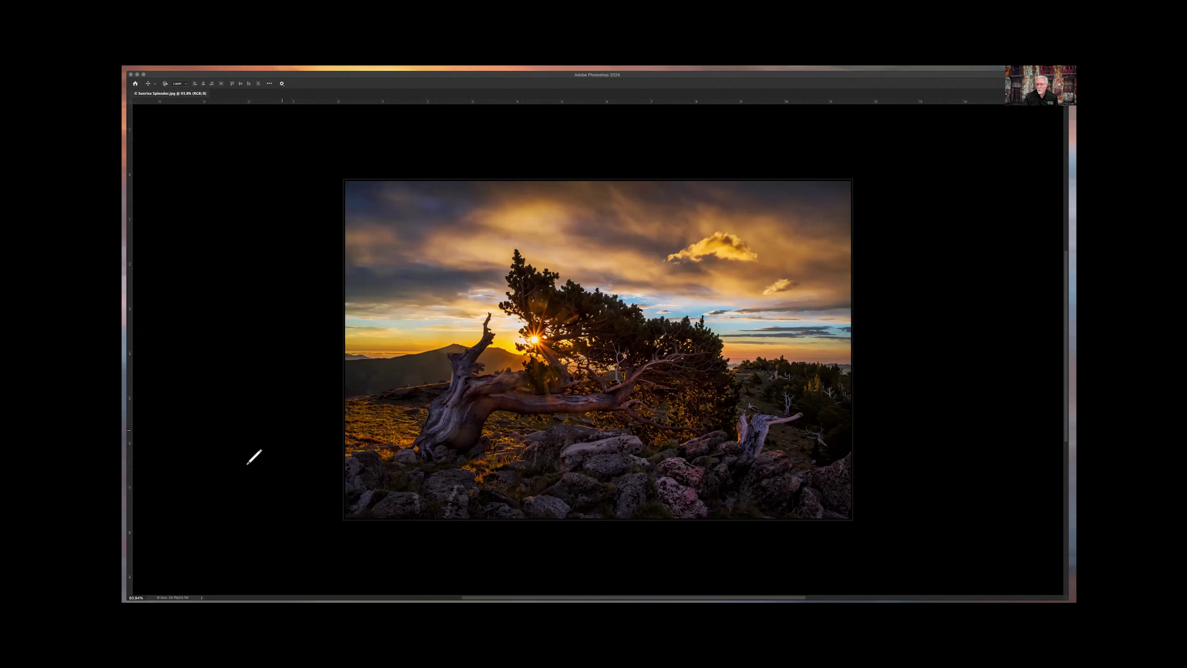
Step: Close Sunrise Splendor.jpg and bring up The Carpenter.jpg, with the whole portrait fitted in view
left_click(371, 142)
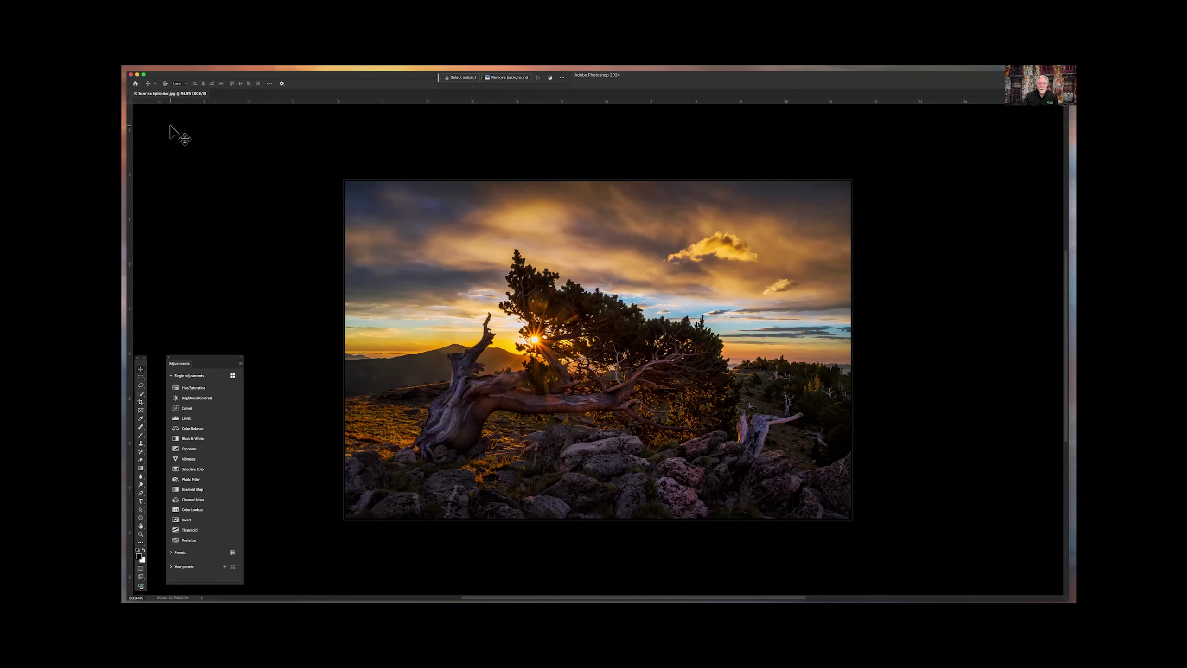
left_click(131, 93)
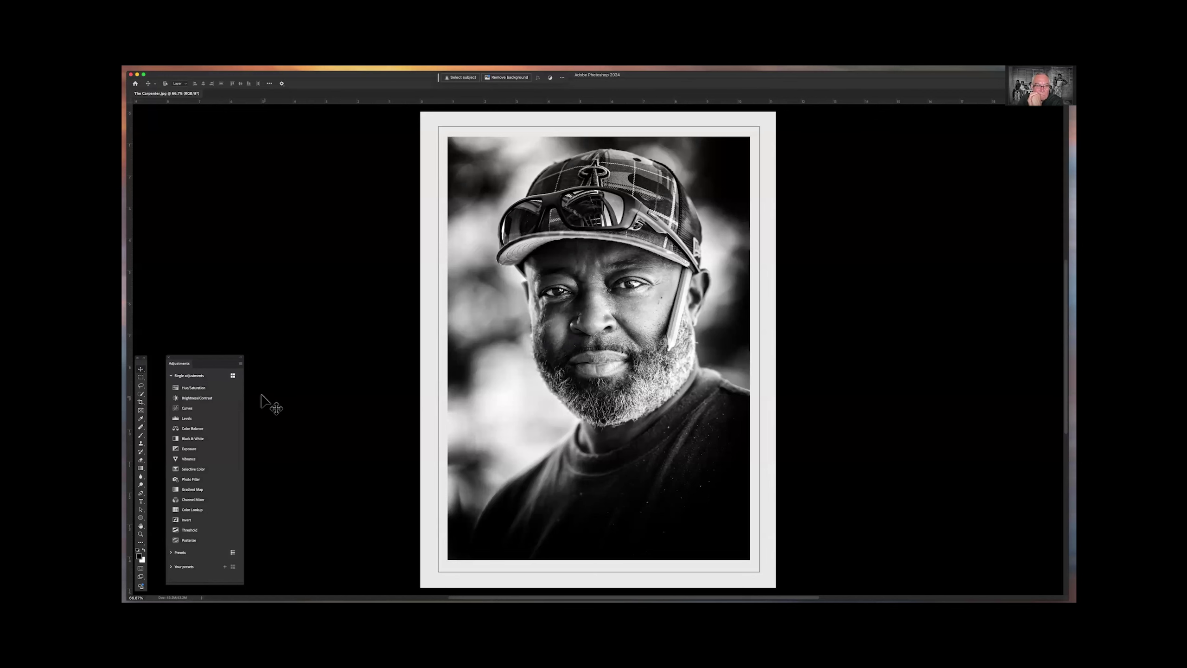
key("super+0")
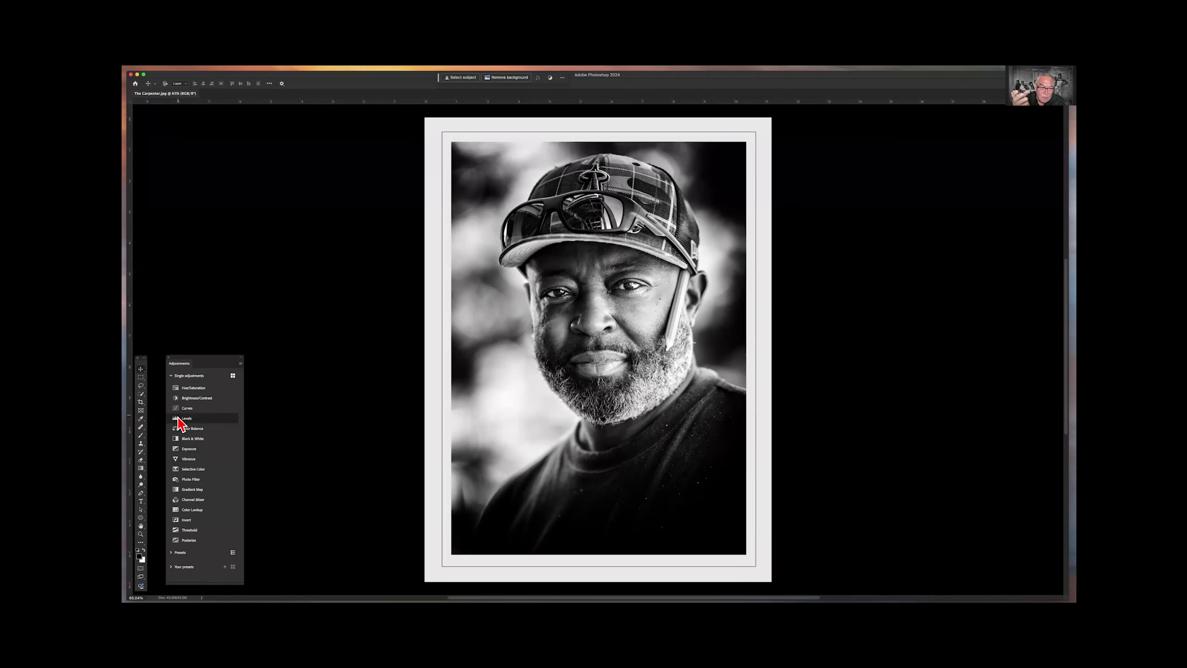
Step: Try dimming the portrait's whites with Levels and Brightness/Contrast adjustments, compare with the original, and undo them
left_click(181, 398)
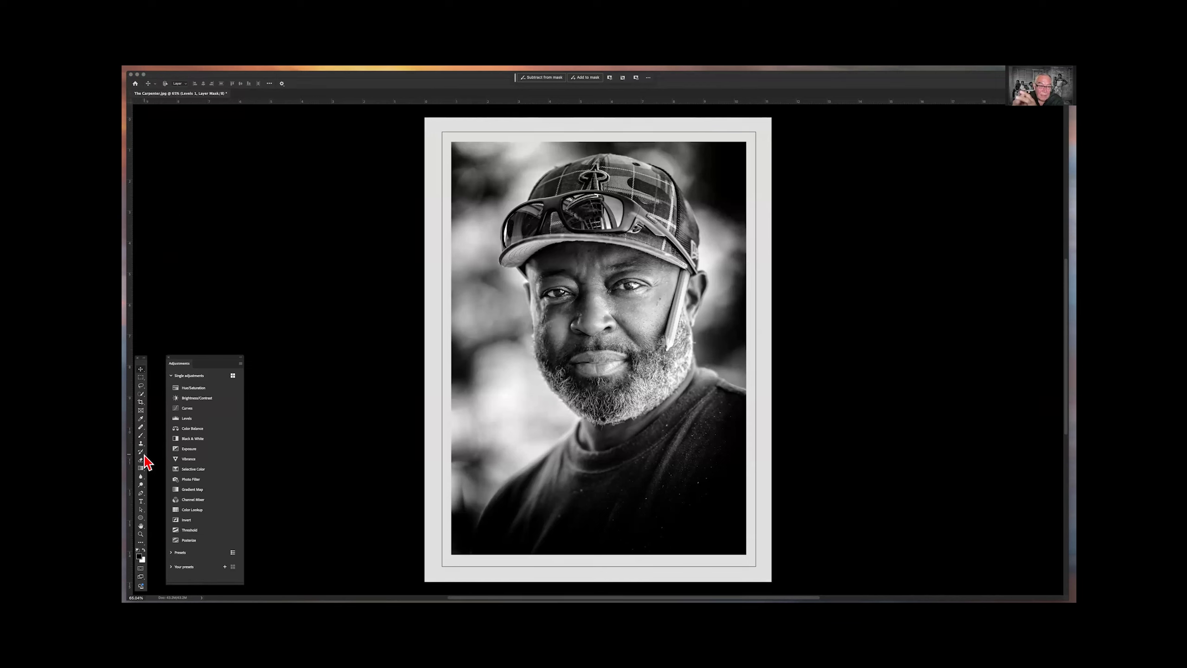
left_click(194, 397)
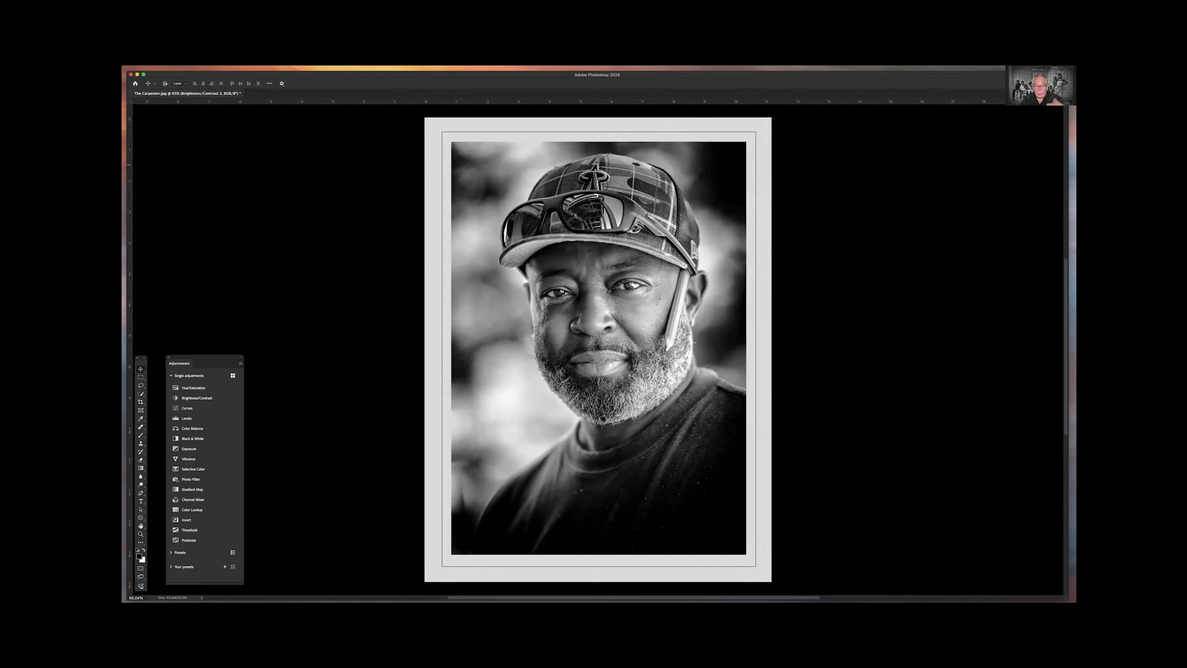
key("super+z")
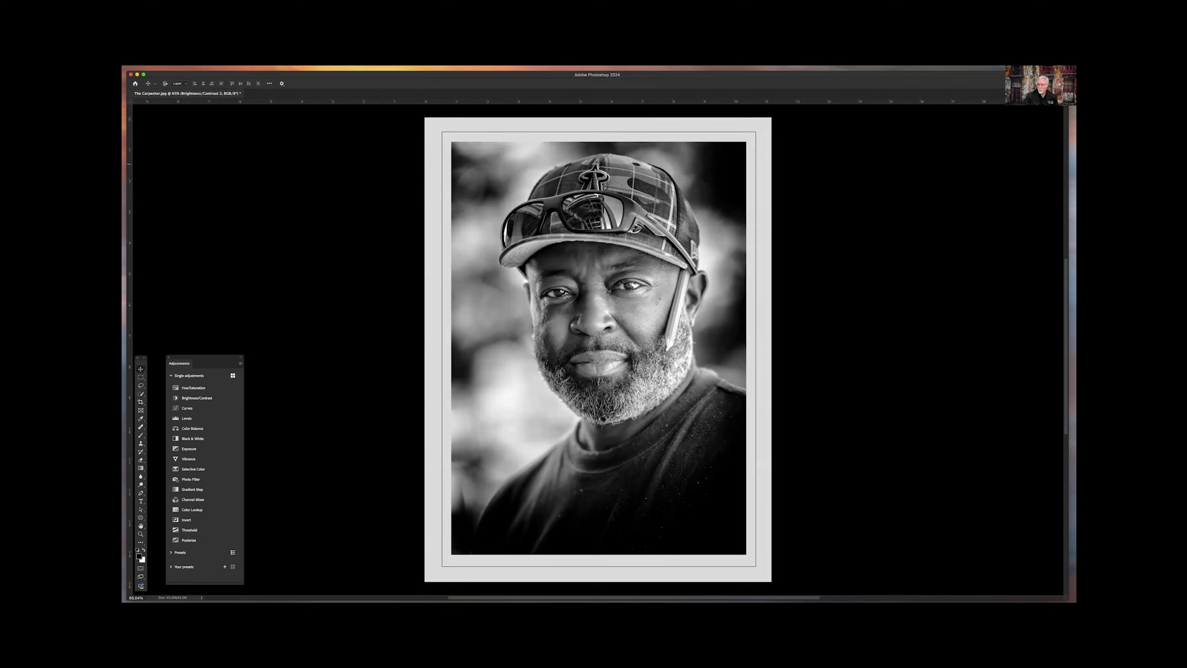
key("super+z")
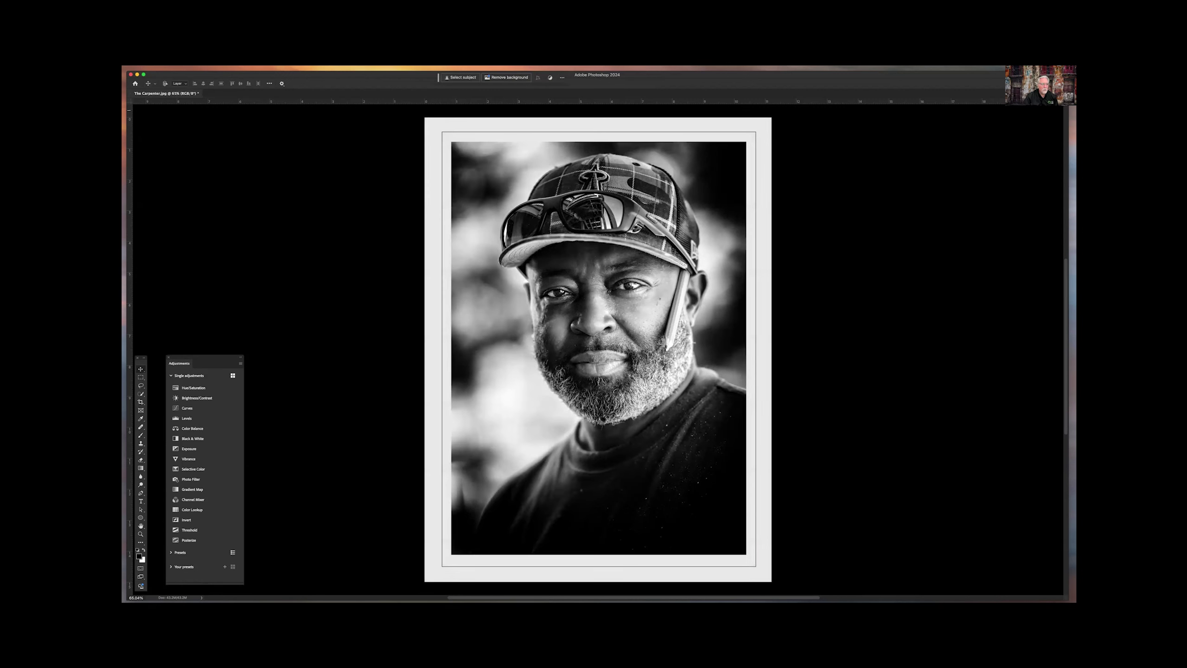
key("super+shift+z")
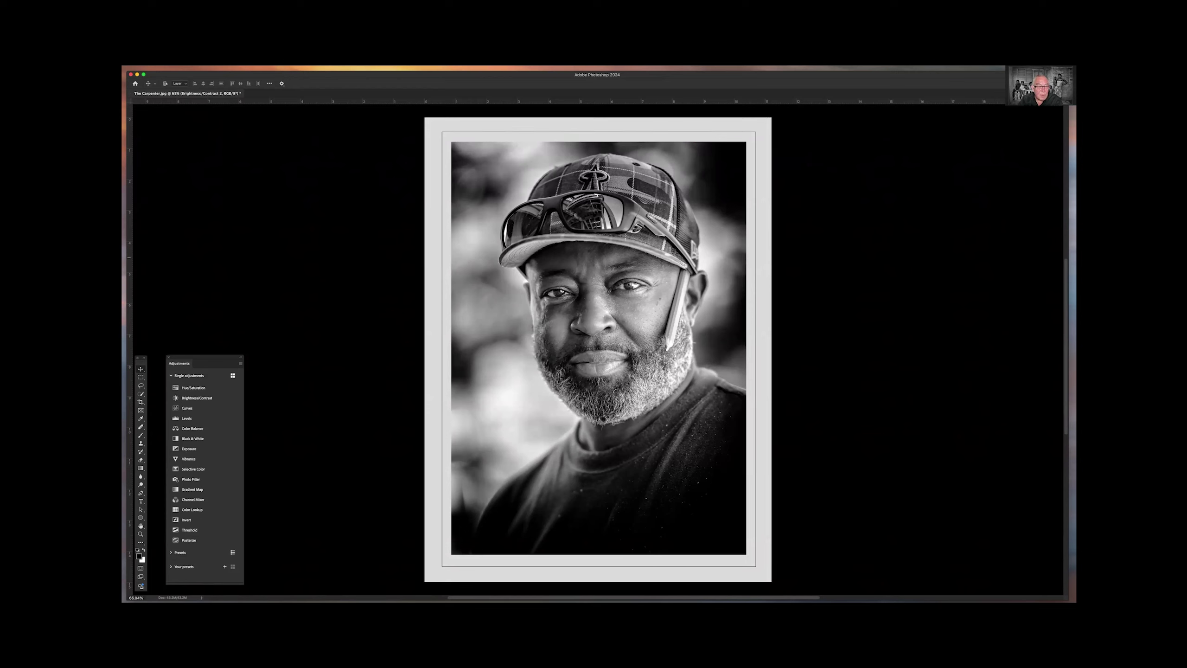
key("ctrl+z")
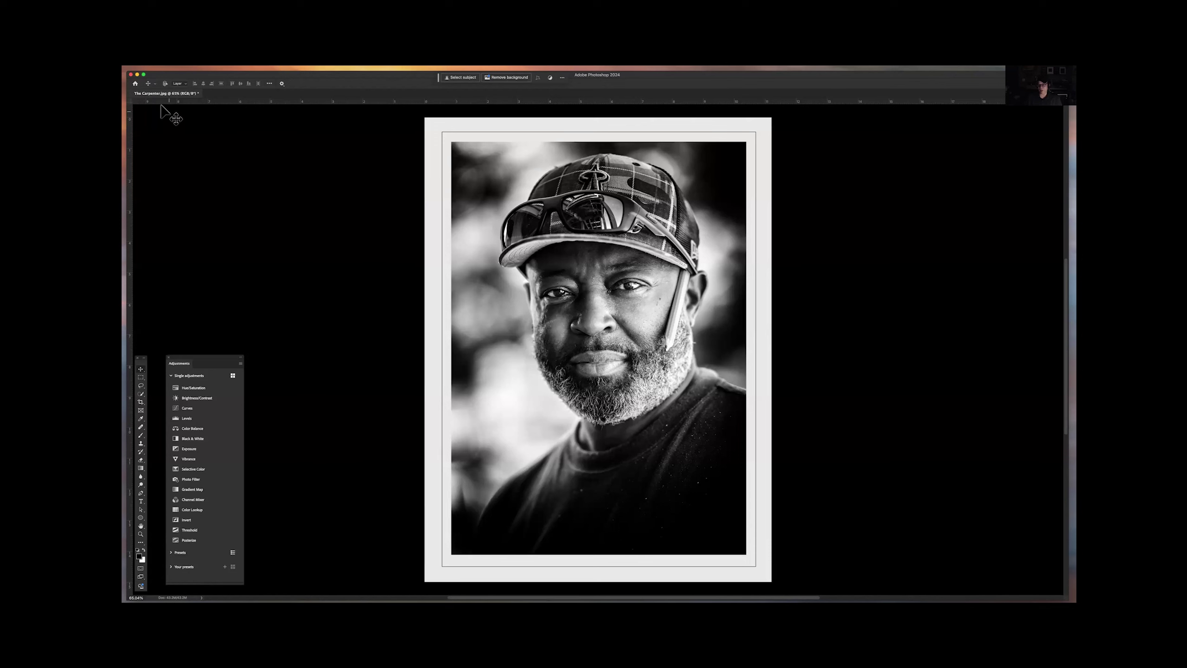
Step: Close the carpenter portrait, The Carpenter.jpg
left_click_drag(135, 94, 131, 97)
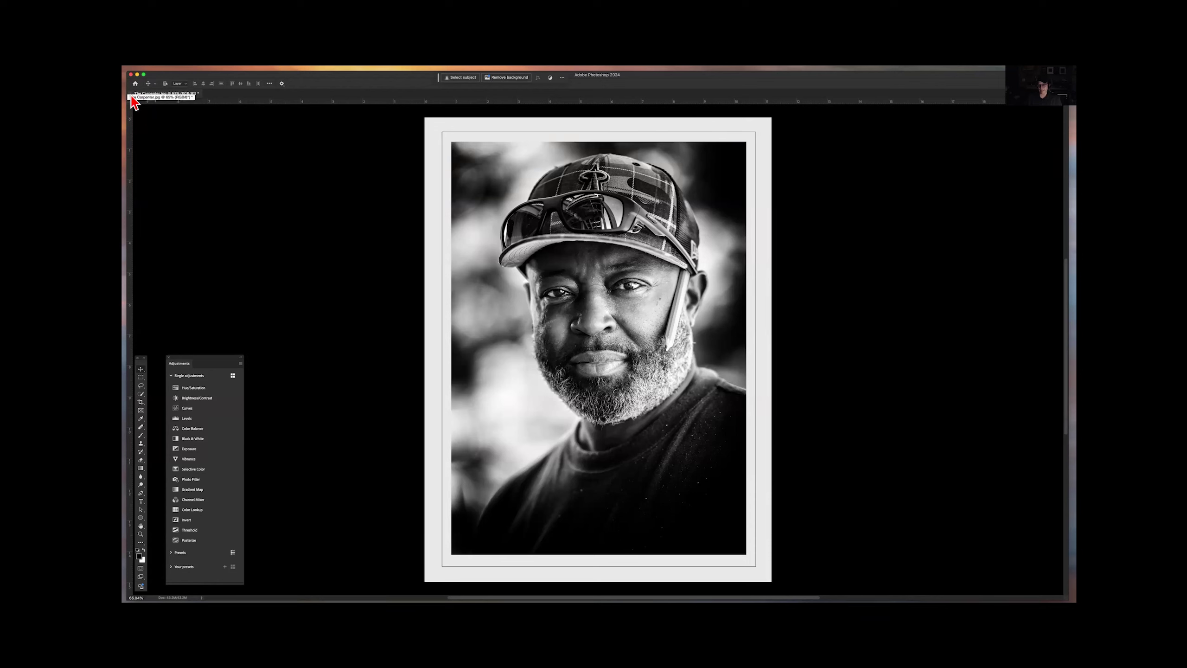
left_click_drag(131, 96, 131, 96)
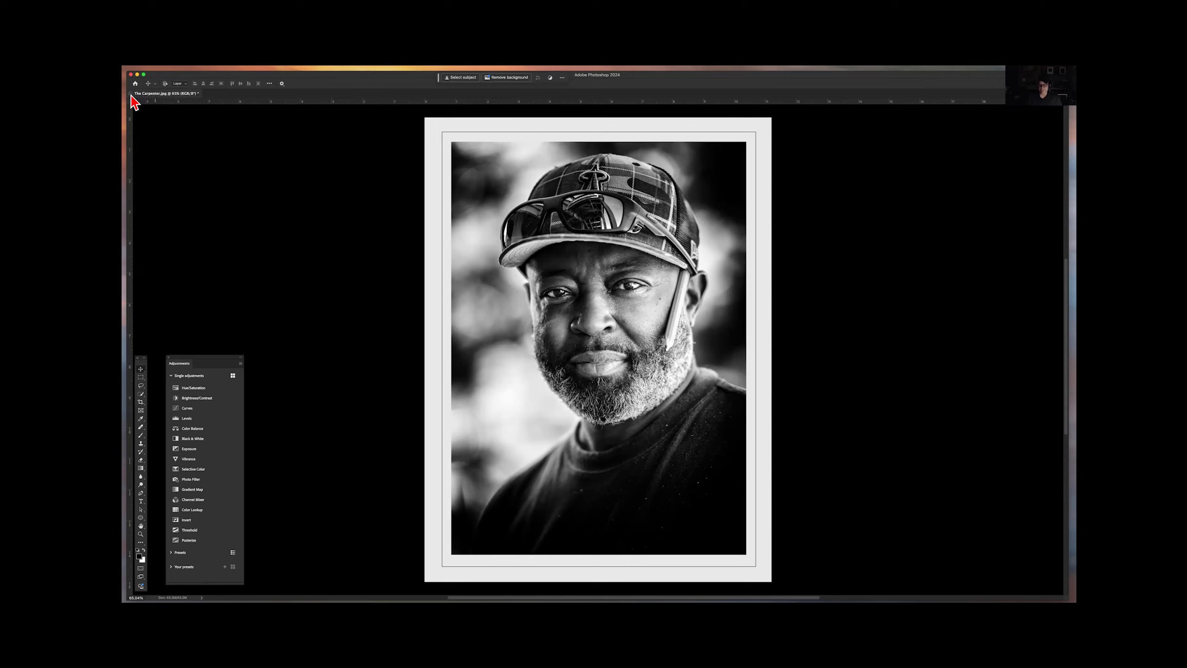